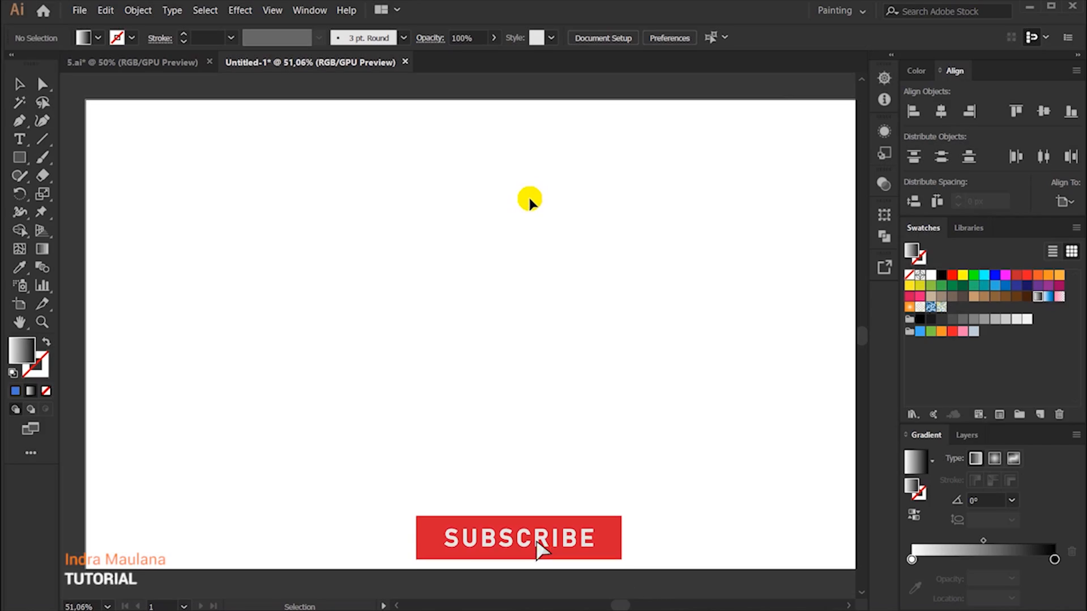
Step: Draw a rectangle with the white-to-black gradient fill and no stroke, covering the whole artboard
scroll(529, 199, down, 1)
drag(625, 254, 579, 254)
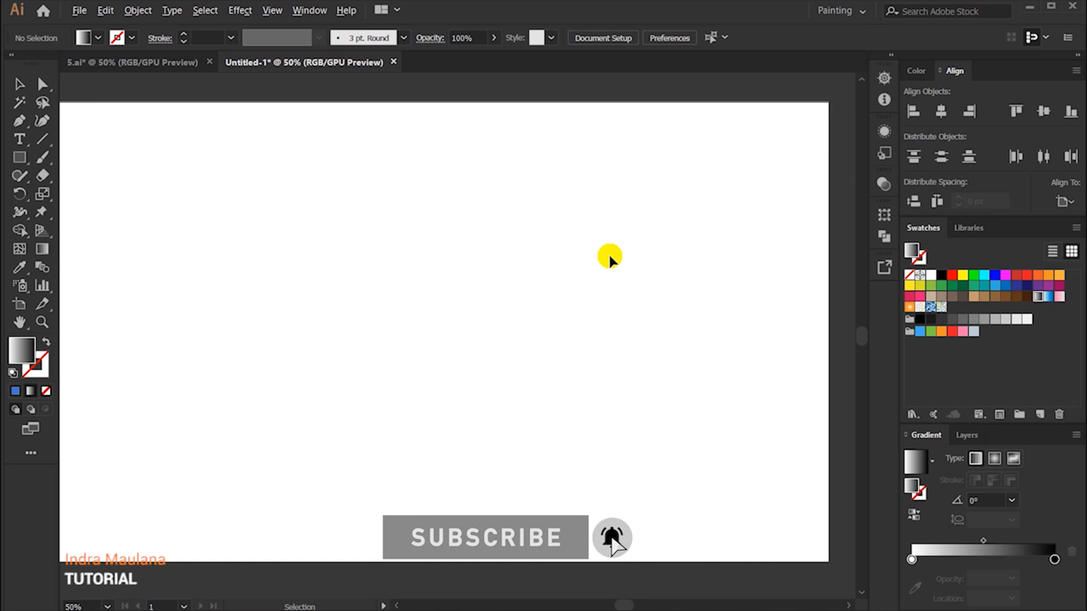
scroll(579, 254, down, 1)
click(20, 157)
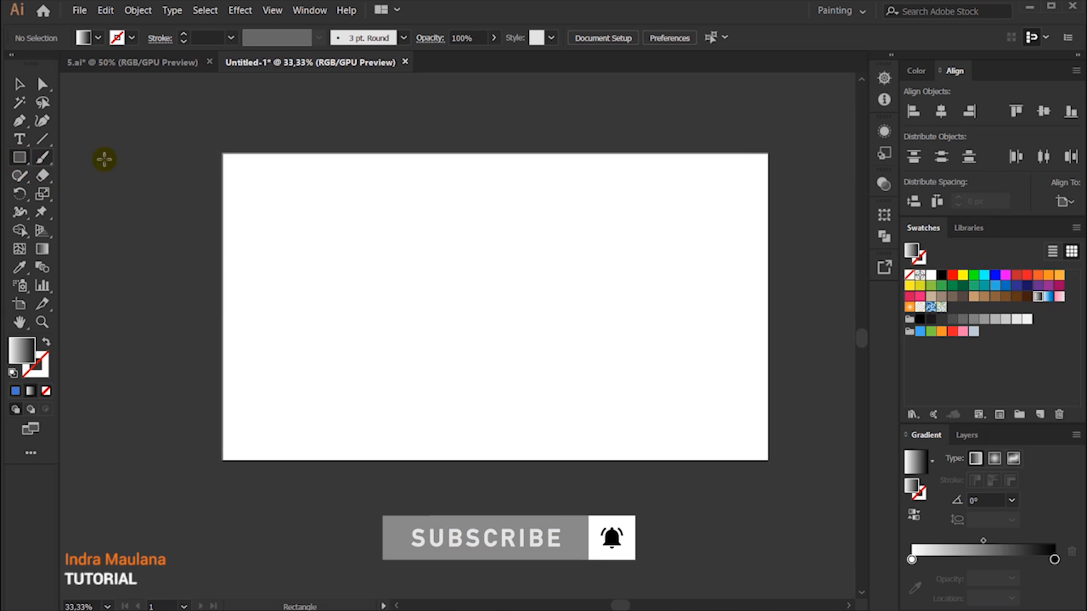
drag(223, 153, 768, 459)
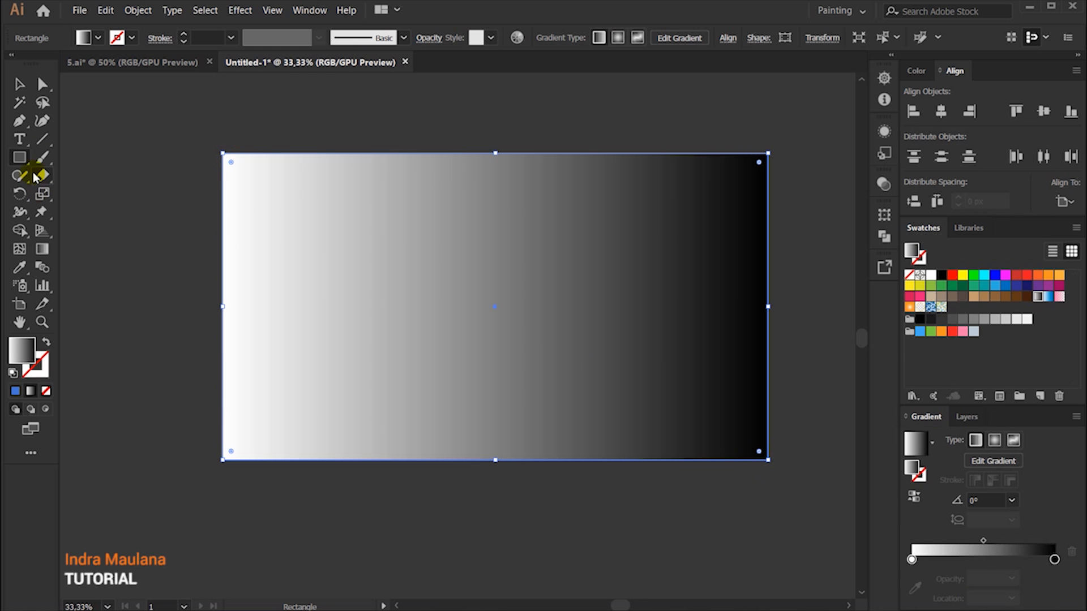
click(22, 84)
click(133, 39)
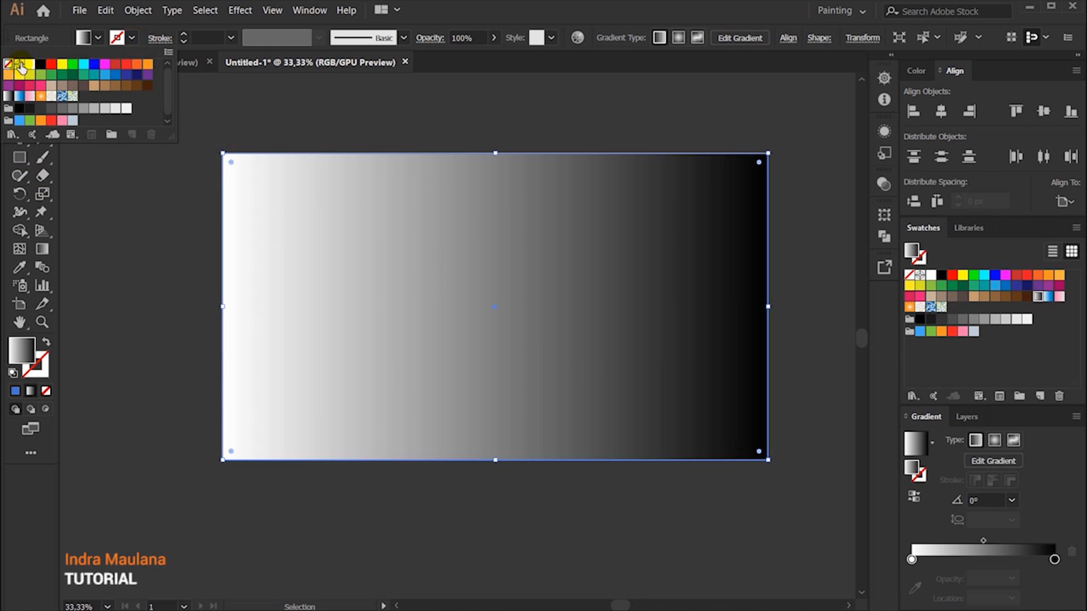
click(211, 117)
Step: Set the rectangle gradient's white starting stop to the colour 4375D6
scroll(466, 386, up, 1)
drag(566, 351, 521, 381)
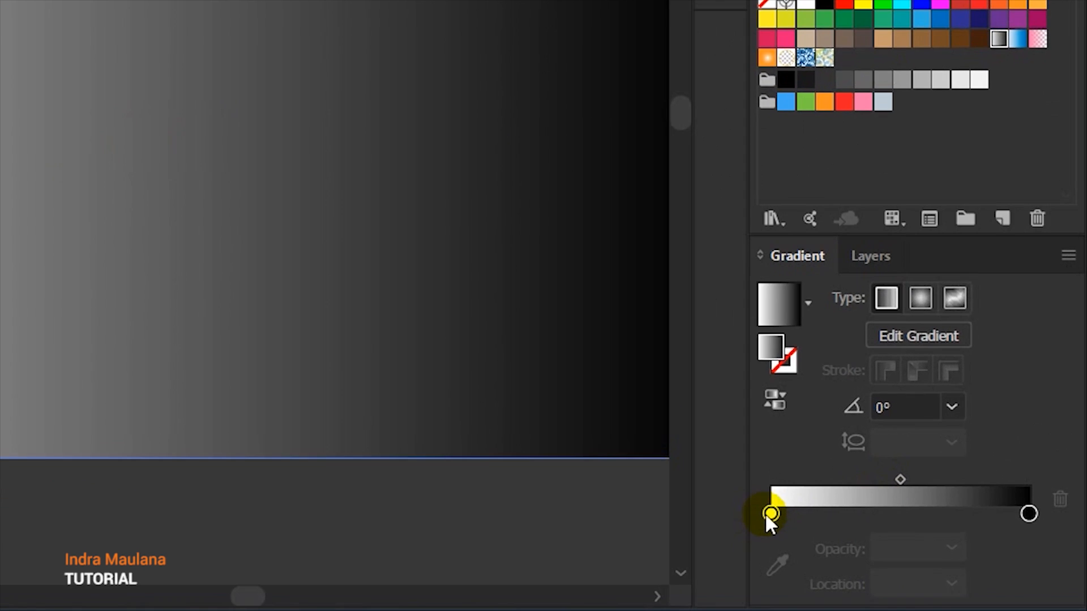
double_click(911, 559)
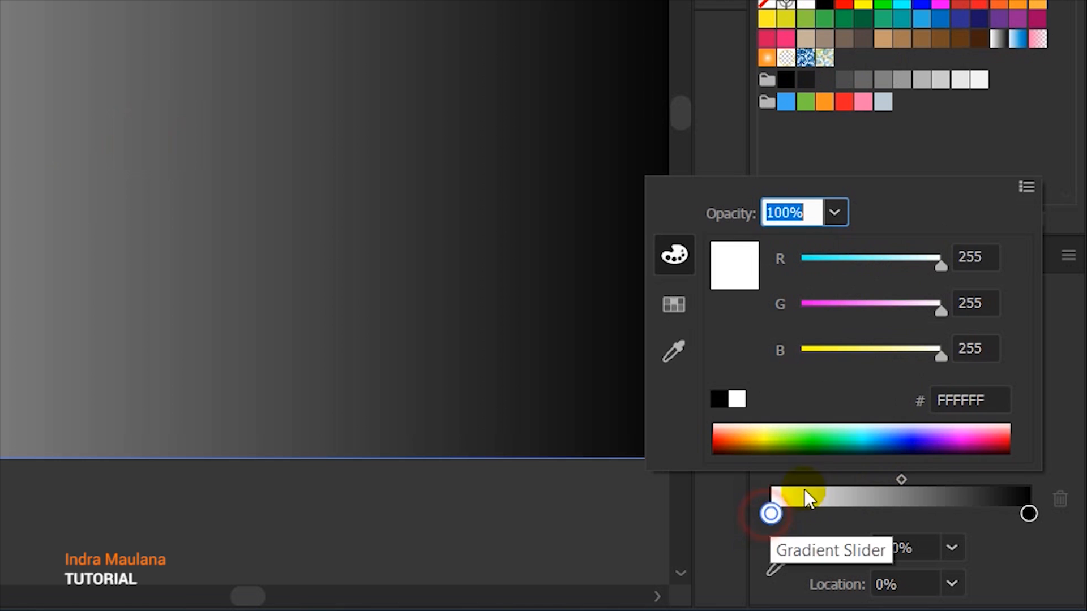
double_click(984, 399)
text(4375D6)
key(Return)
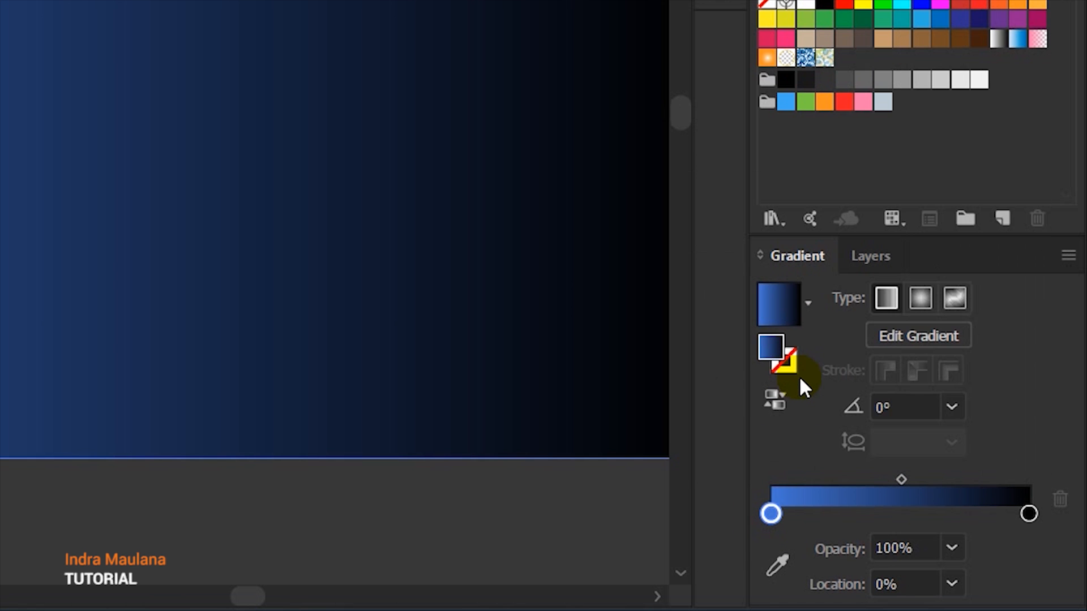
Step: Add a gradient stop between the two end stops at 24,35% and colour it purple from the copied hex code
double_click(841, 512)
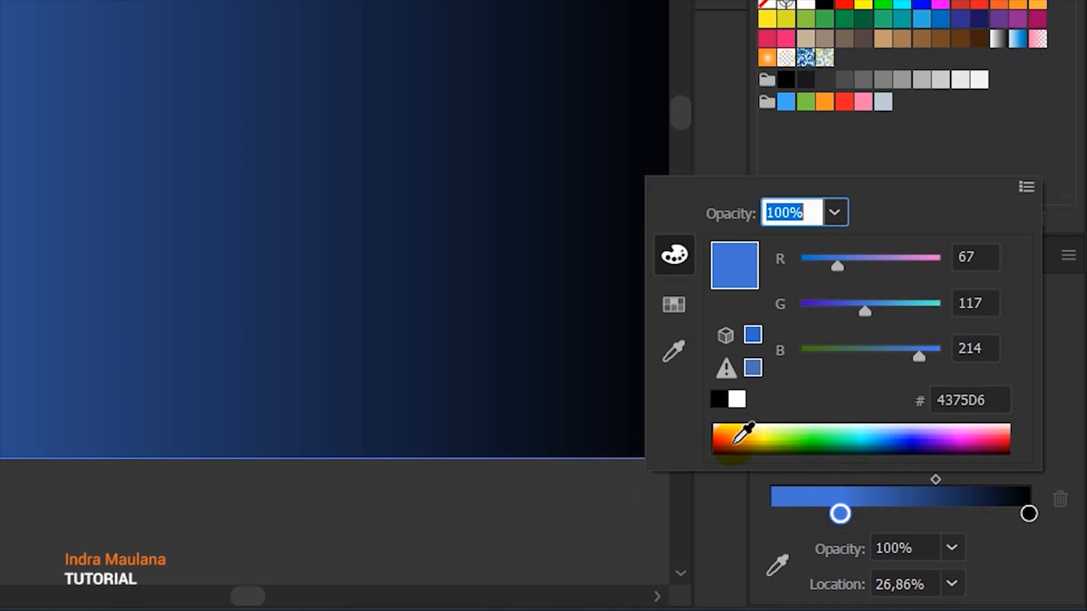
click(840, 513)
drag(839, 513, 828, 522)
click(832, 514)
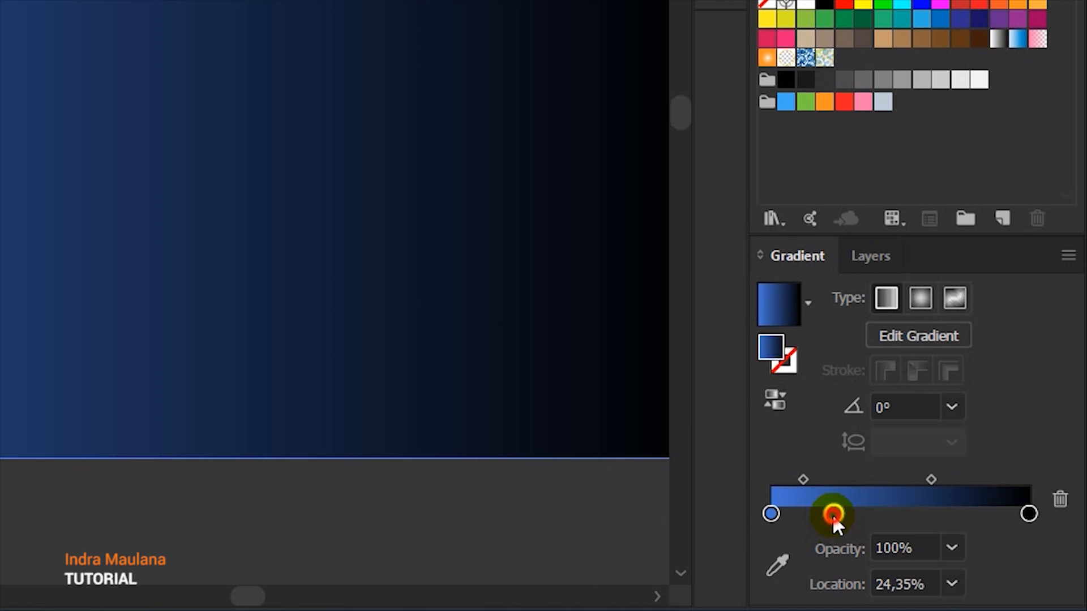
double_click(833, 514)
click(997, 399)
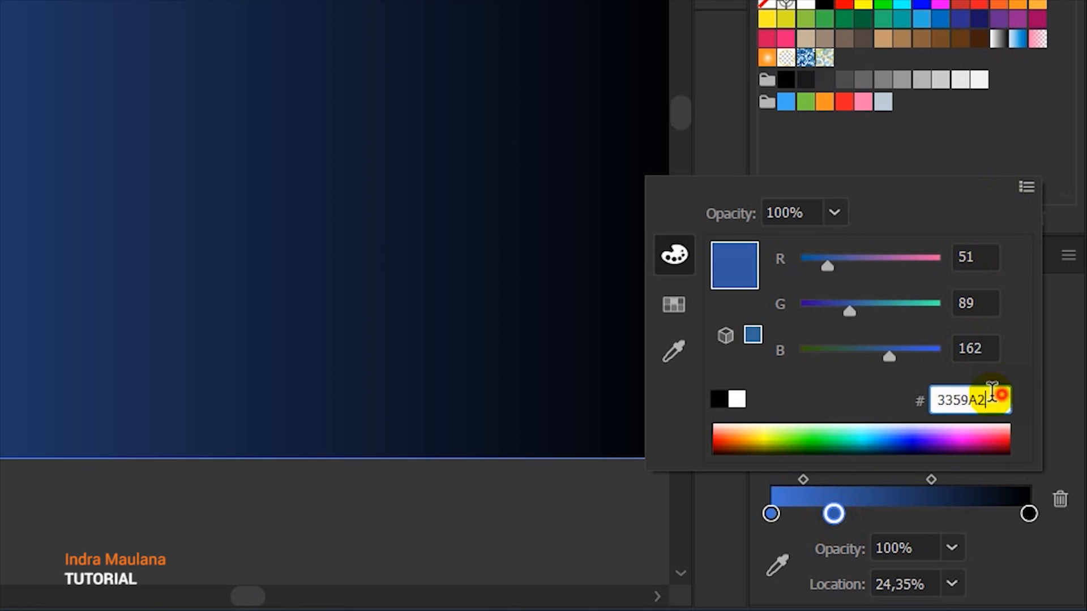
text(6B02C2)
key(Return)
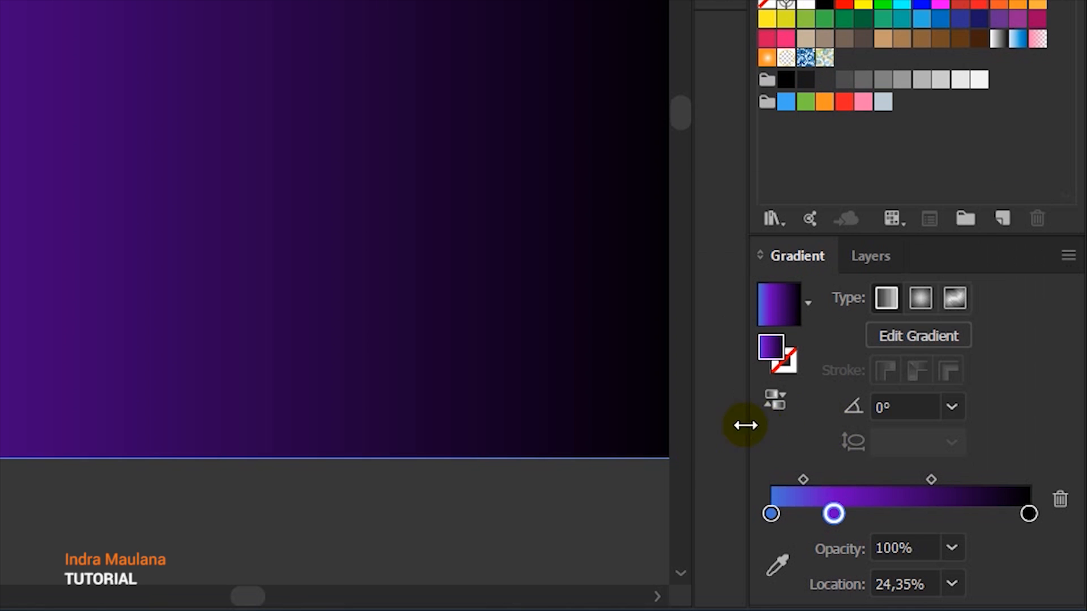
Step: Colour the black end stop dark blue from the copied hex code and move the purple stop to 47,38%
double_click(1028, 514)
click(994, 399)
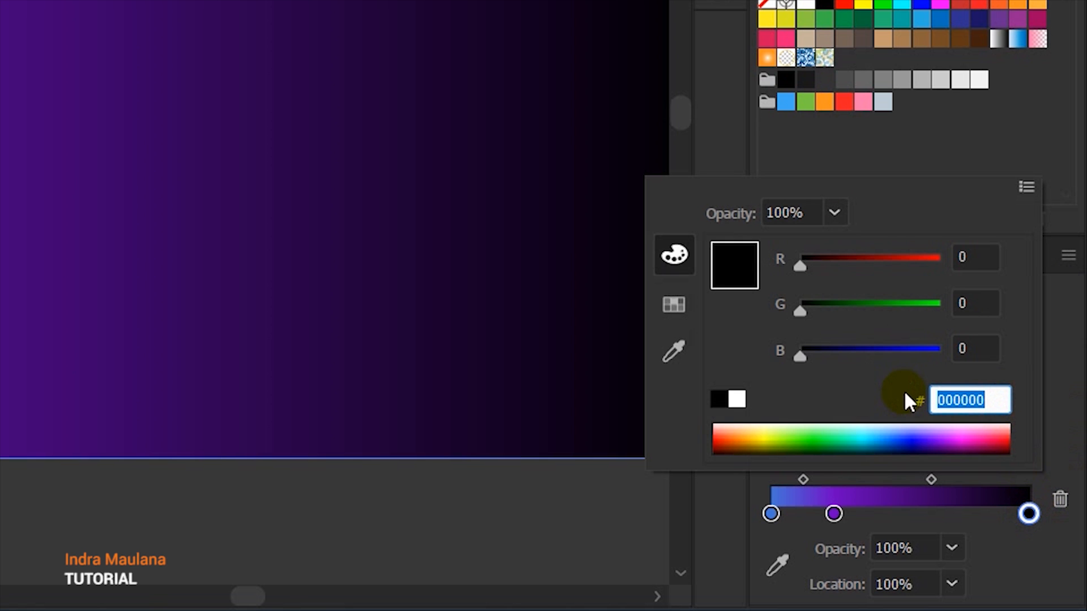
text(230D79)
key(Return)
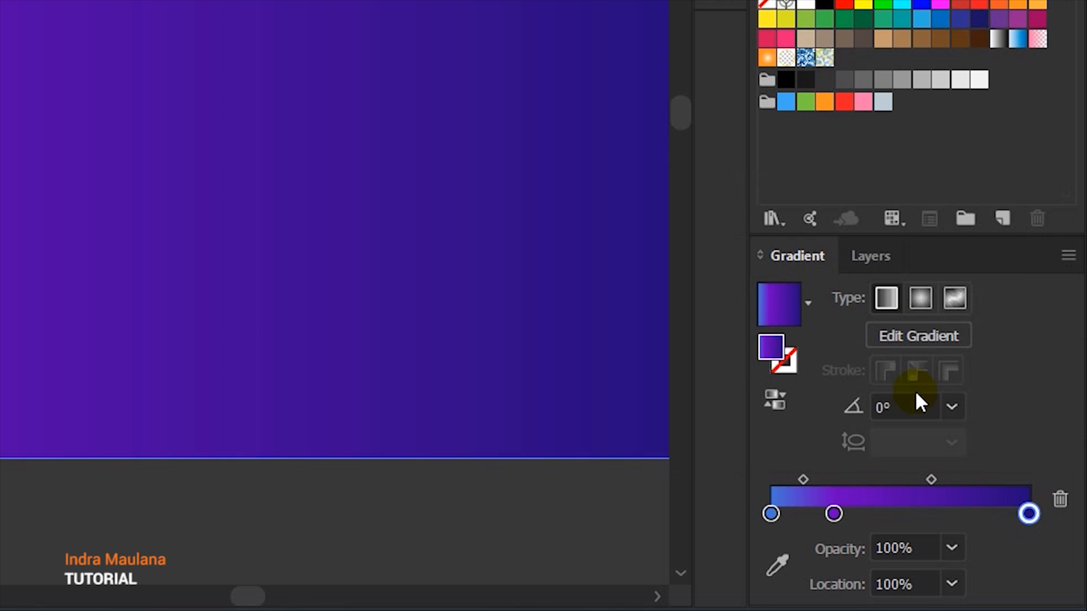
click(882, 516)
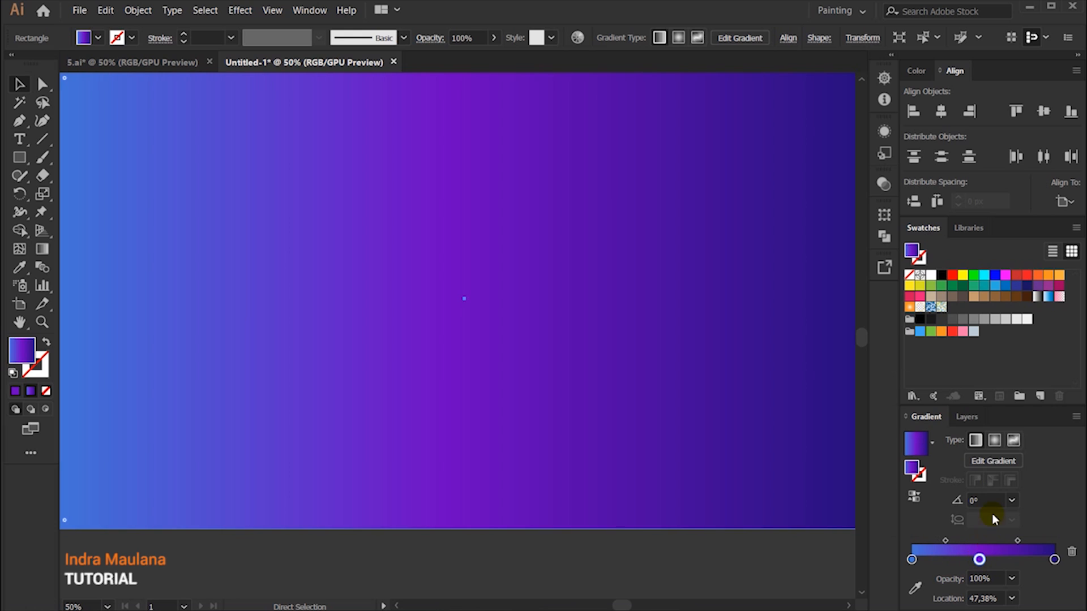
Step: Make the rectangle's gradient radial and enlarge its radius until it reaches slightly past the rectangle's right edge
click(995, 441)
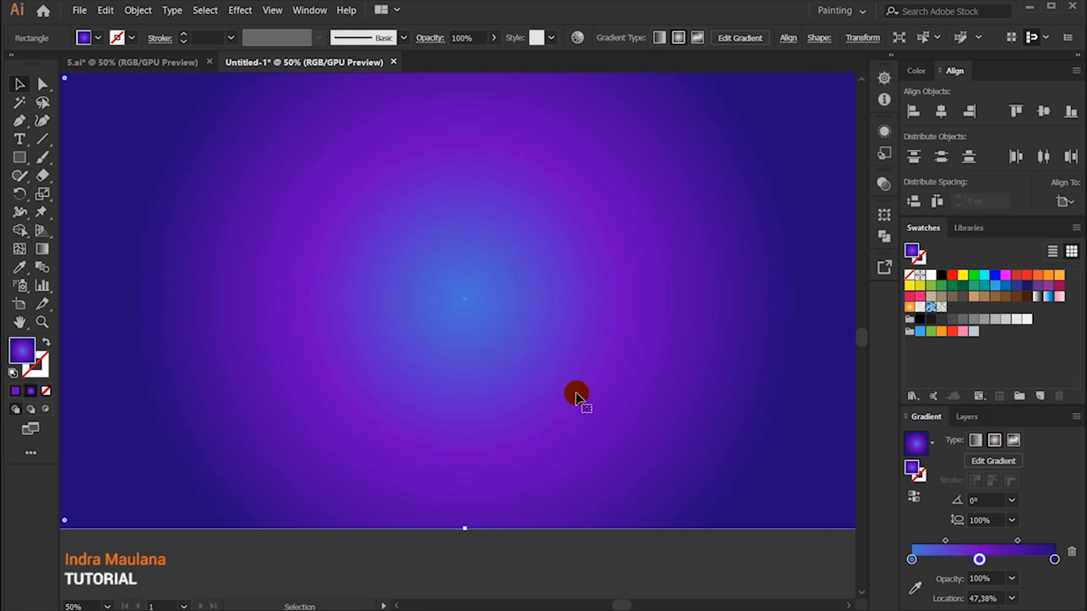
scroll(578, 396, down, 1)
click(47, 253)
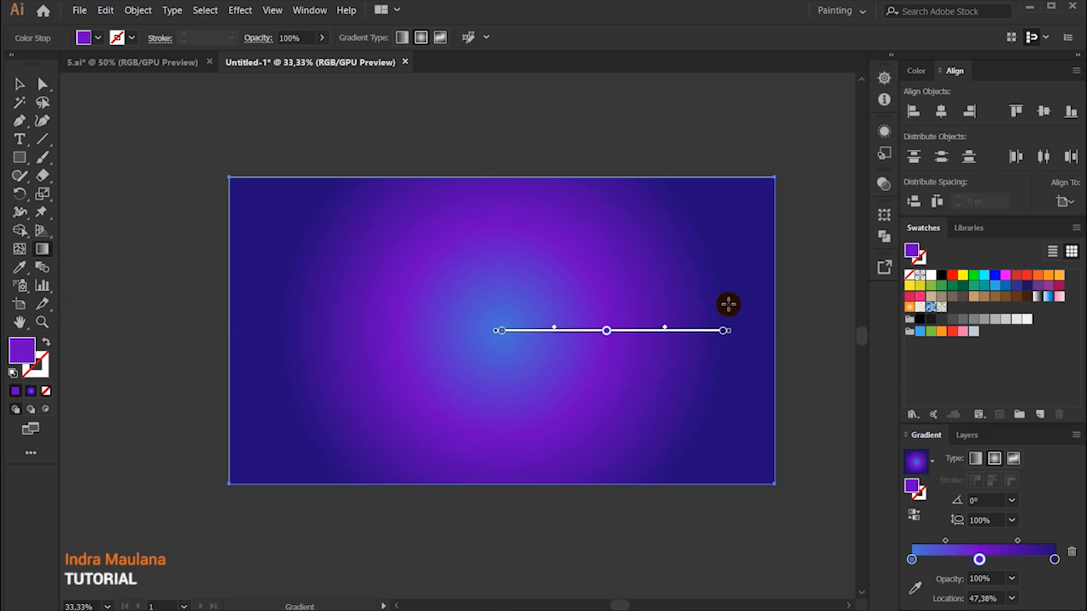
drag(729, 333, 808, 334)
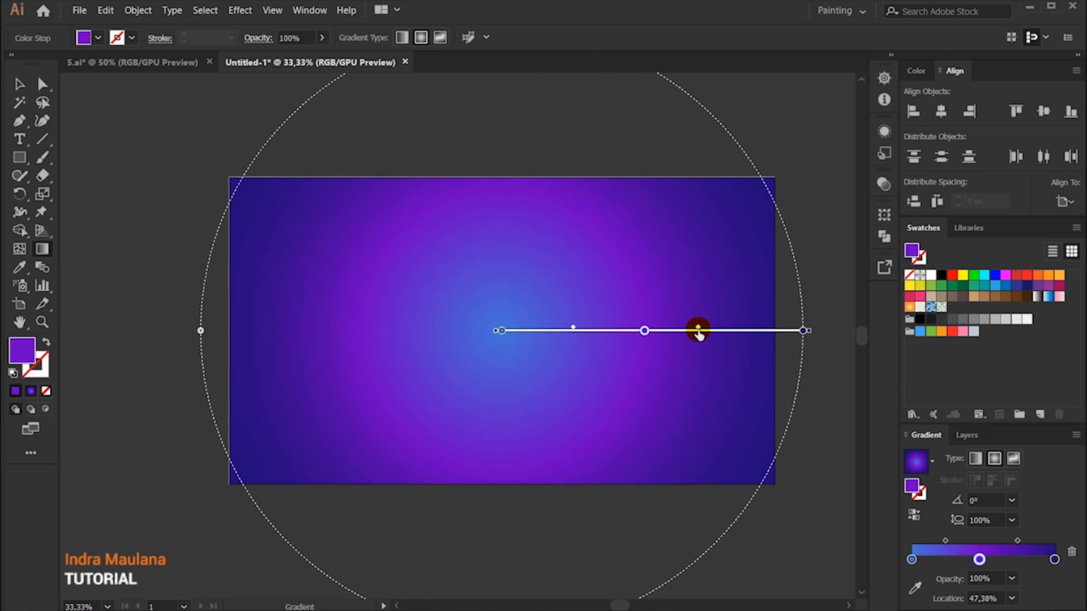
Step: Shift the purple stop along the radial gradient to a location of 44,48%
drag(644, 331, 626, 330)
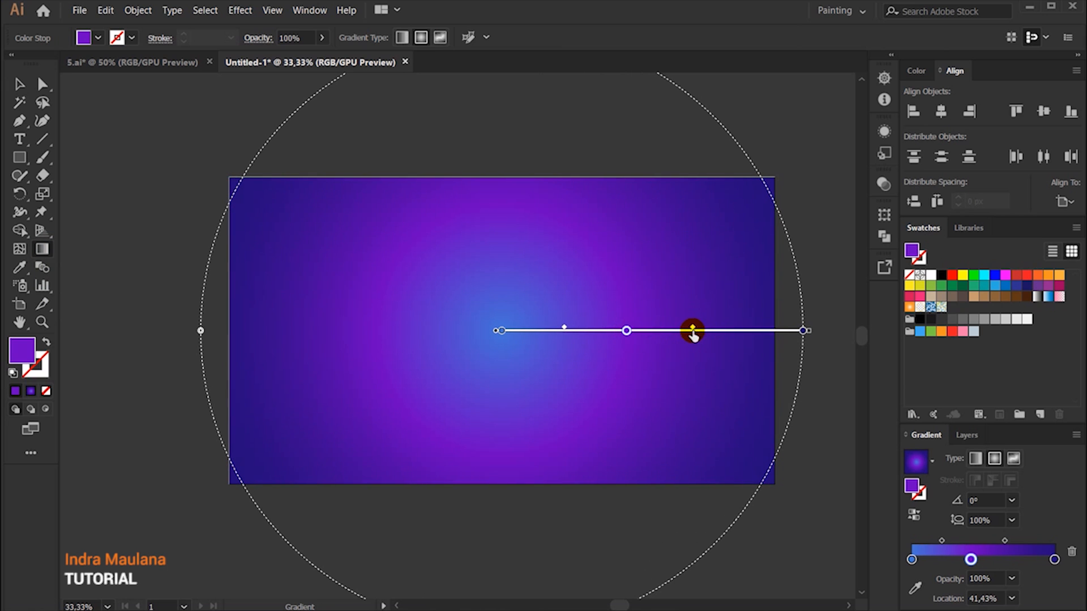
drag(626, 330, 635, 331)
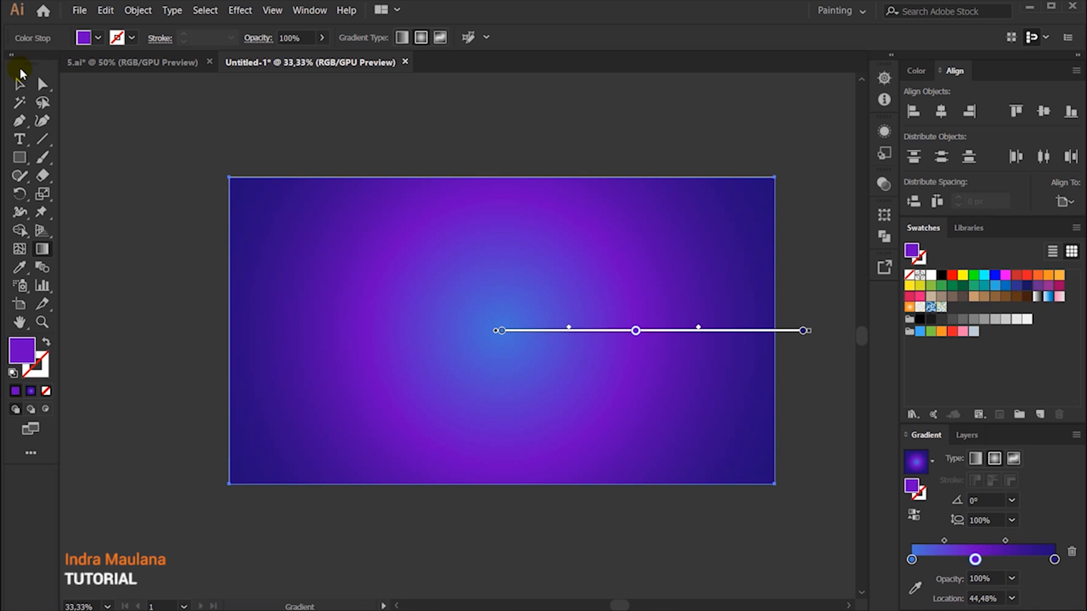
click(19, 85)
click(683, 331)
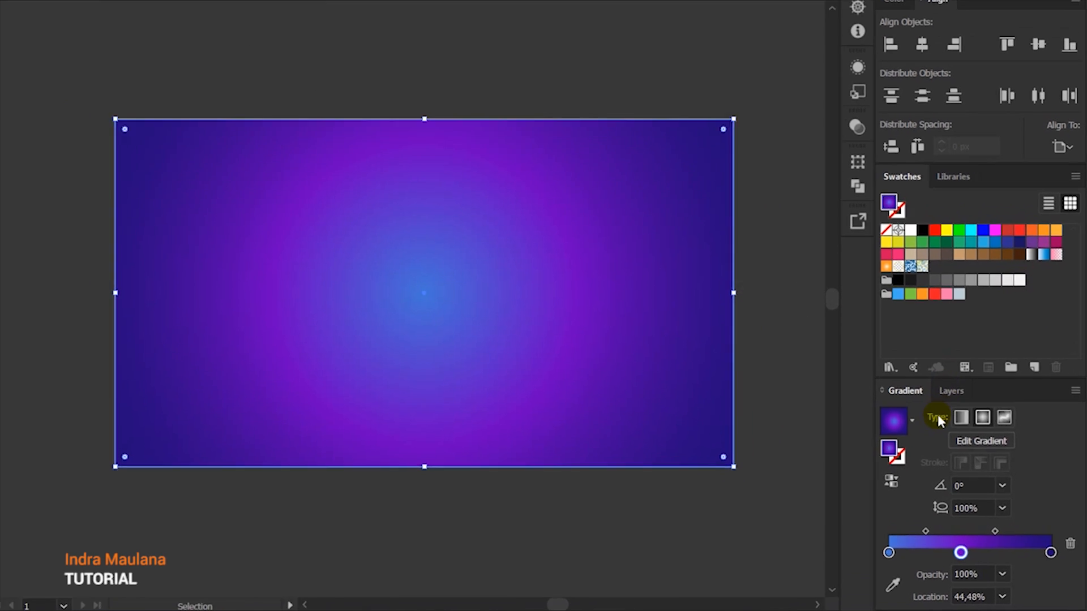
Step: Rename Layer 1 as Background and lock it
click(966, 417)
double_click(943, 364)
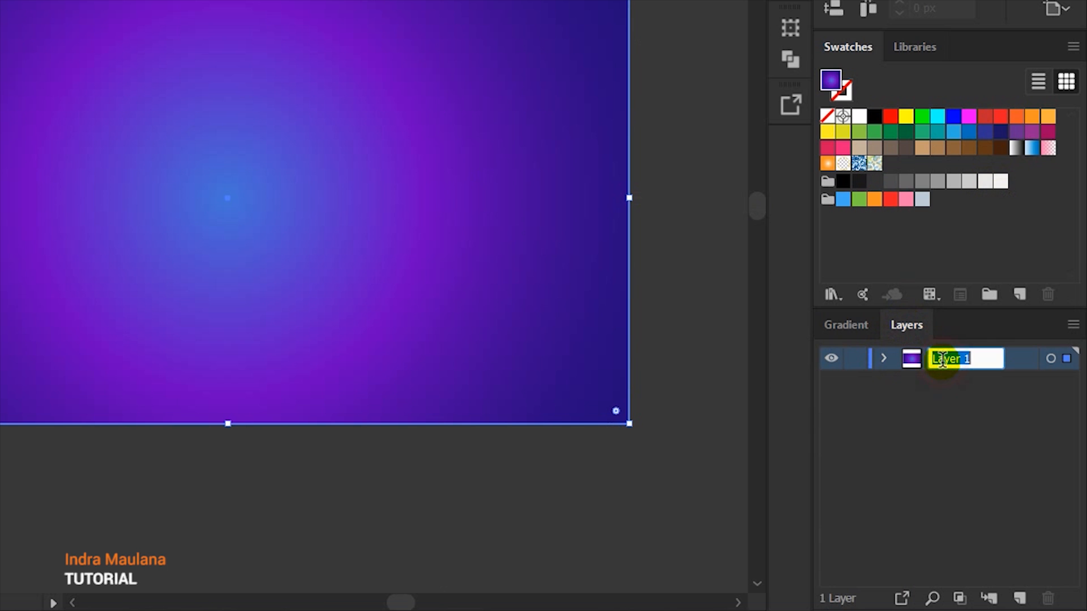
text(Background)
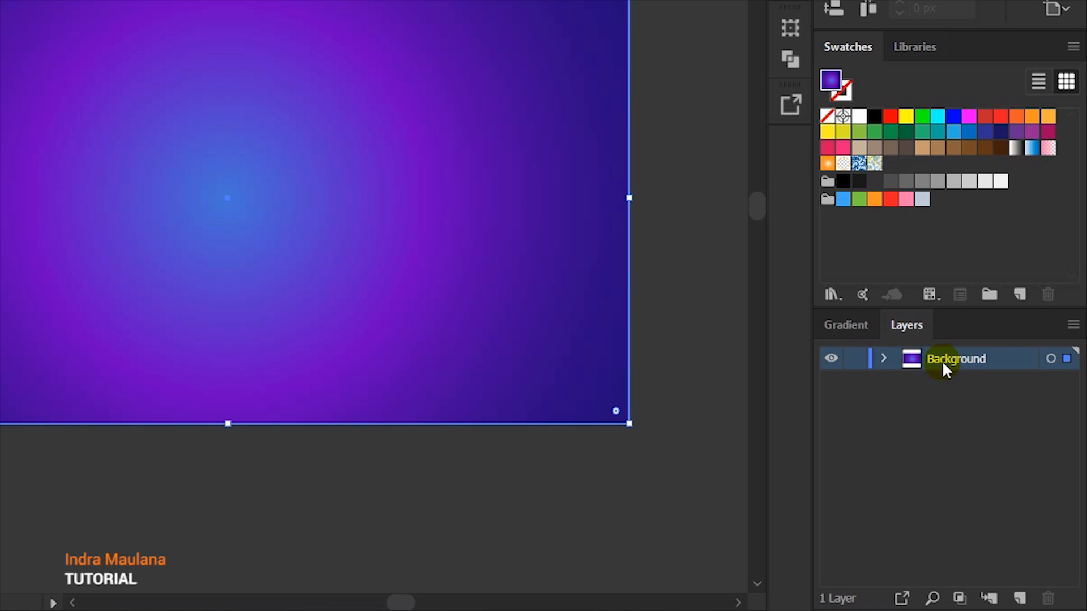
click(911, 358)
click(855, 359)
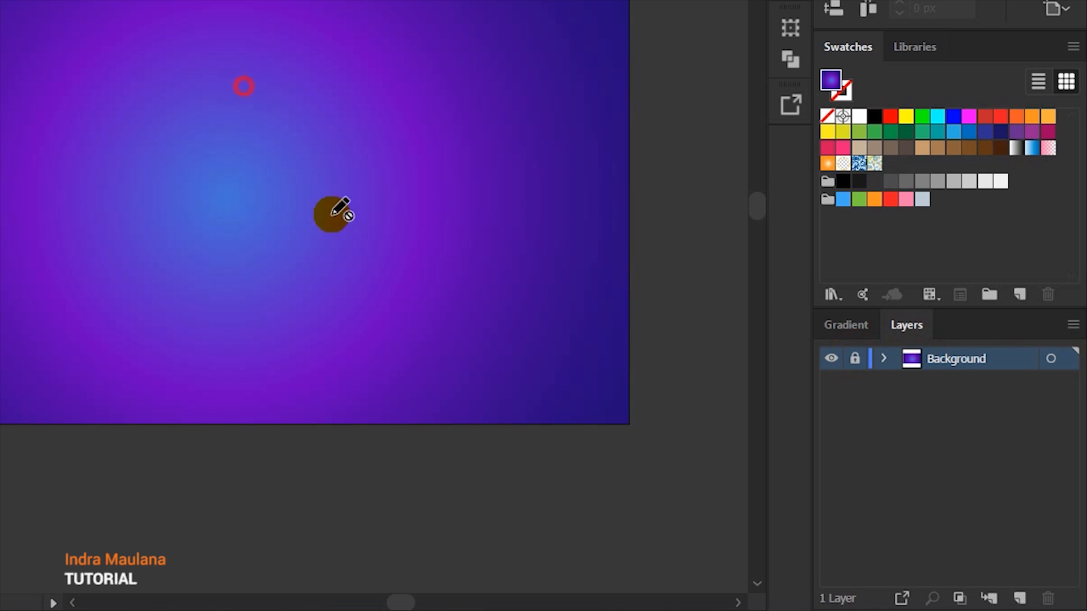
Step: Add a new layer above Background and draw a 45° line across the artboard, extending beyond its upper and lower edges
click(1019, 598)
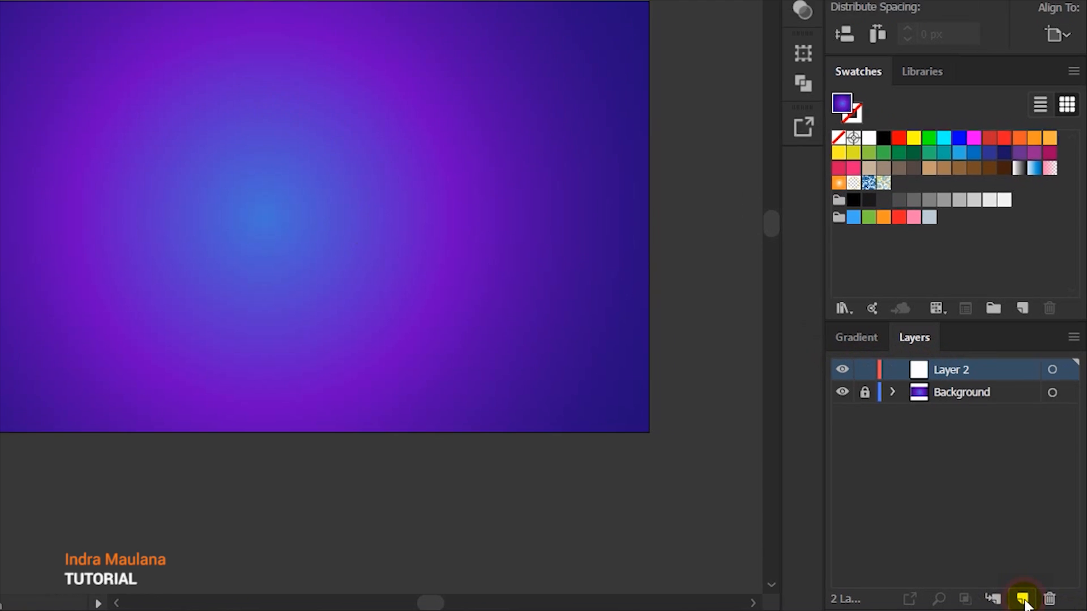
drag(586, 270, 538, 260)
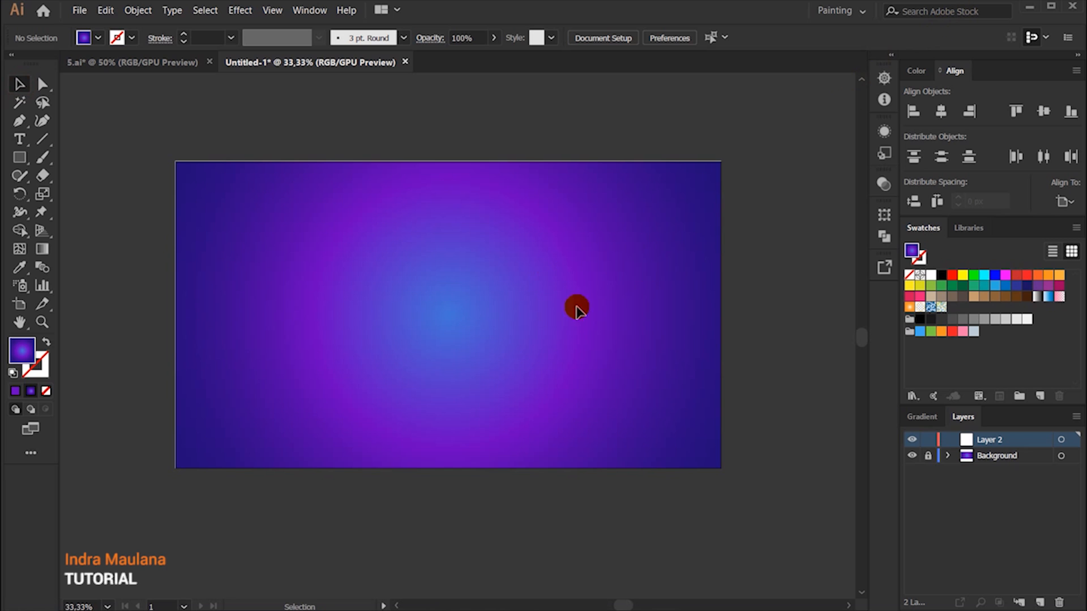
drag(484, 307, 491, 331)
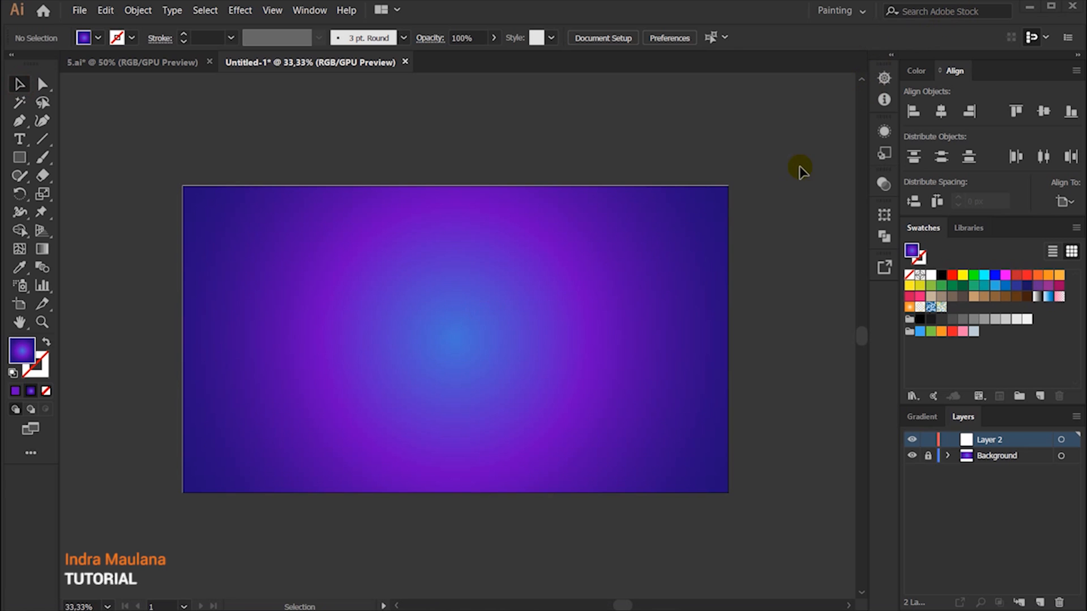
click(38, 140)
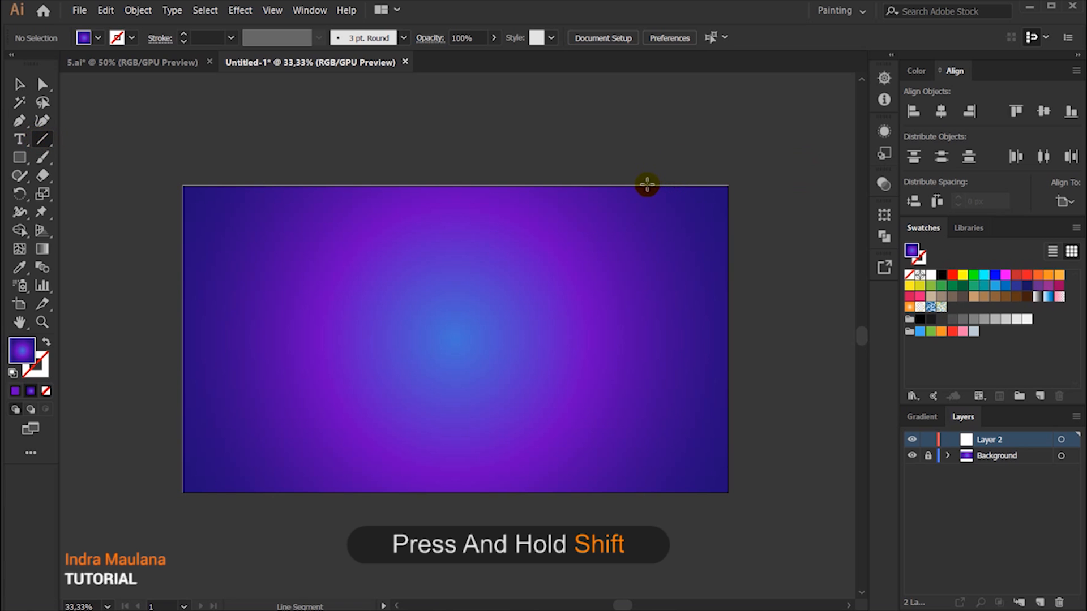
drag(670, 165, 351, 599)
scroll(518, 405, up, 8)
key(ctrl+z)
mouse_move(679, 118)
mouse_down()
mouse_move(253, 529)
mouse_move(262, 517)
mouse_move(270, 527)
mouse_up()
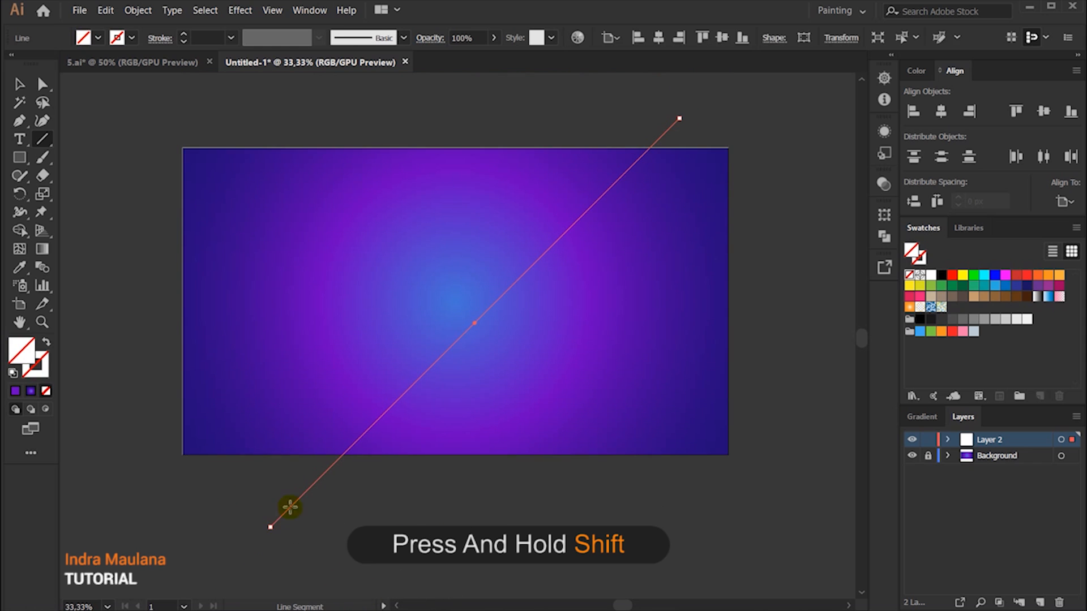
Step: Give the diagonal line a white stroke with a weight of 2 pt
click(130, 38)
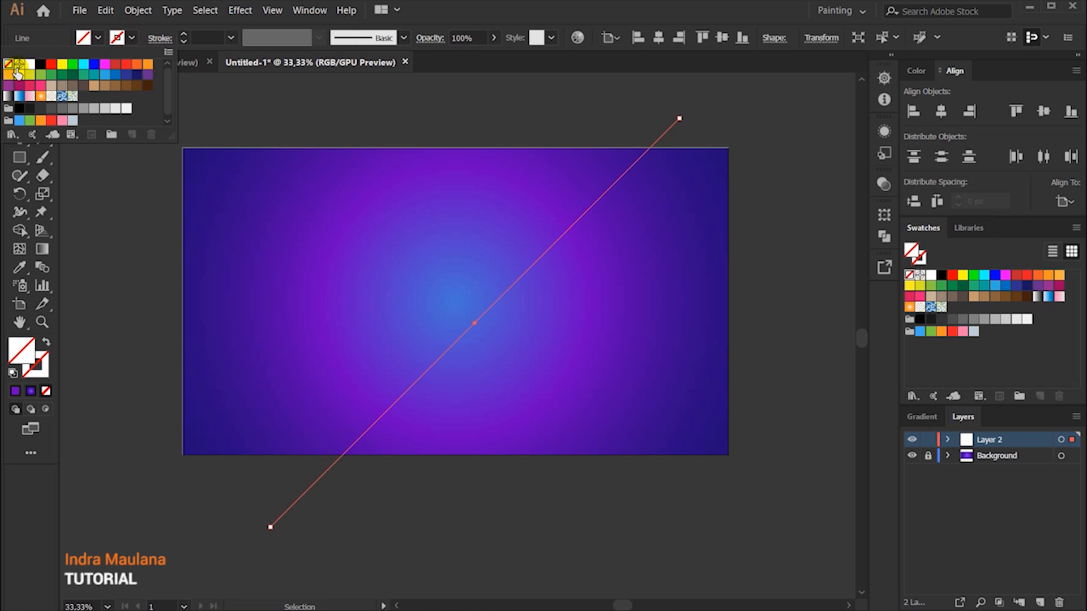
click(30, 63)
click(251, 85)
click(230, 38)
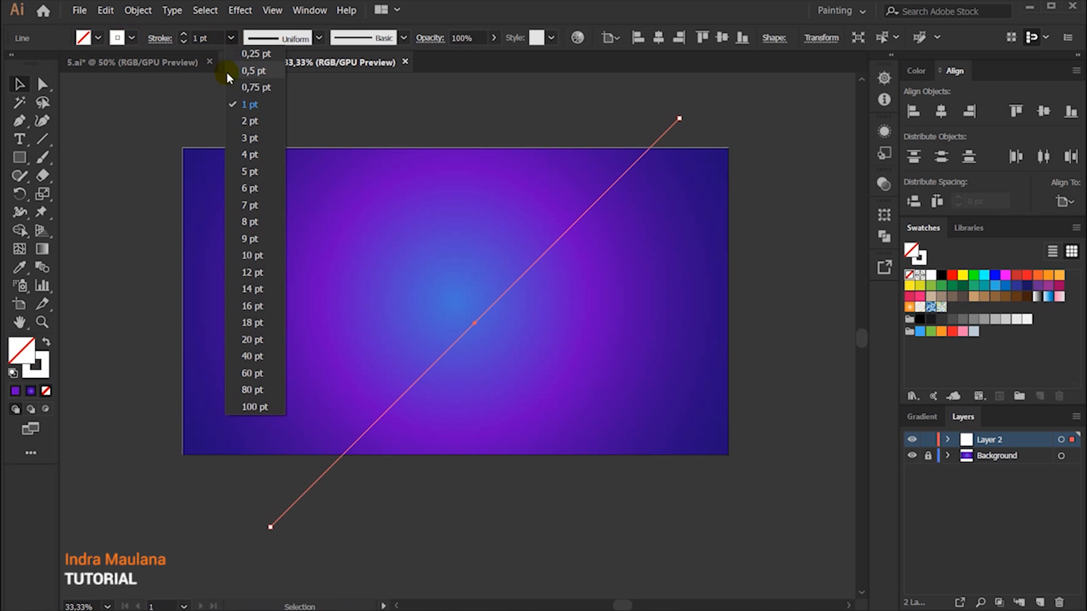
click(243, 121)
click(242, 211)
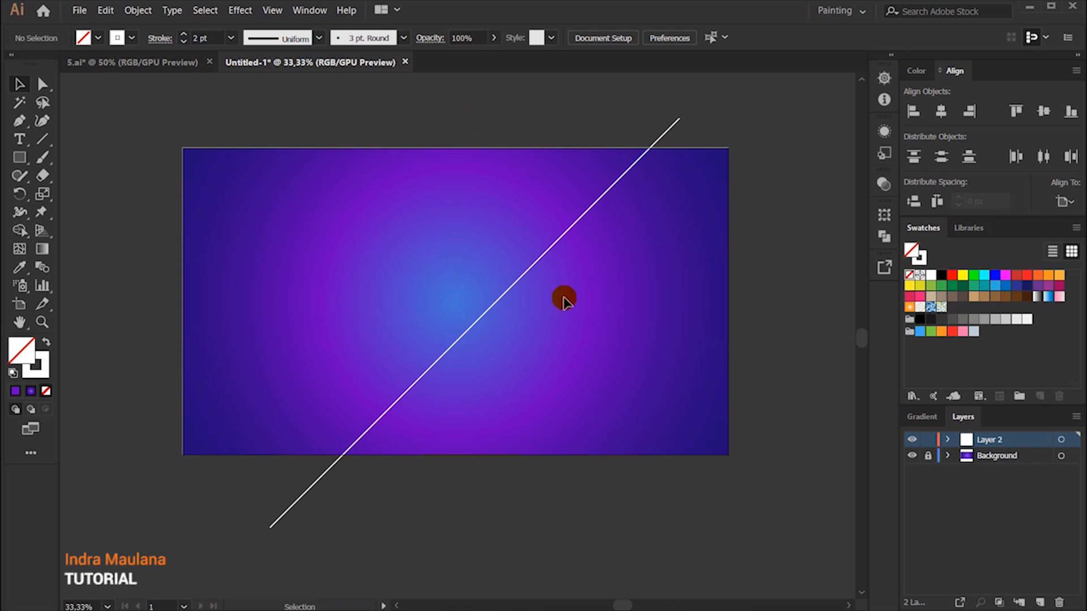
Step: Duplicate the white diagonal line horizontally and arrange three parallel lines across the artboard with a wider gap on the left
key(space)
drag(533, 345, 519, 352)
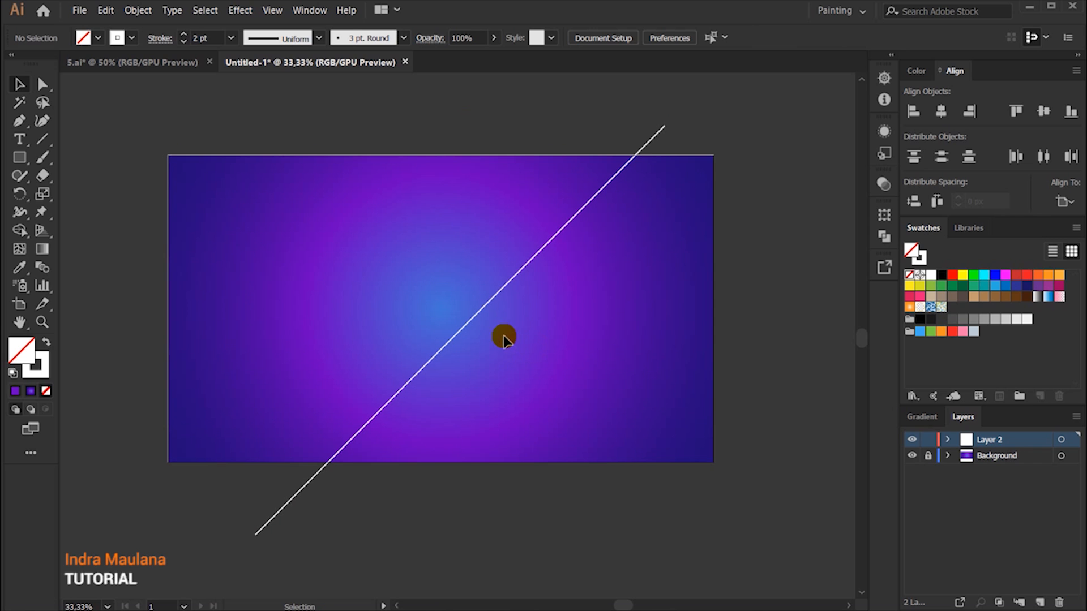
drag(485, 305, 586, 330)
click(518, 272)
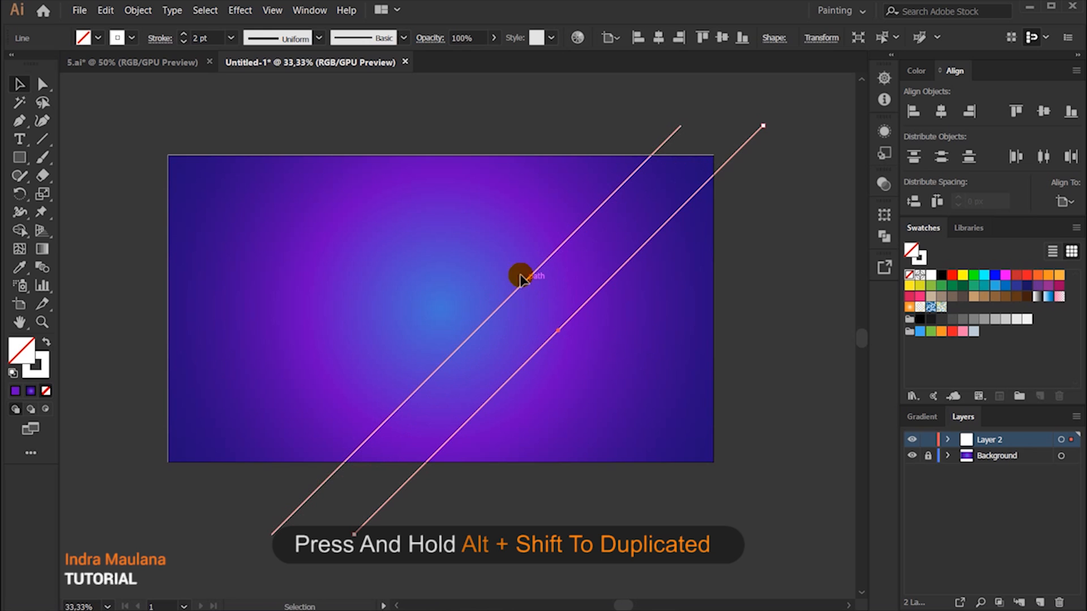
drag(529, 281, 388, 268)
click(625, 308)
drag(529, 277, 549, 281)
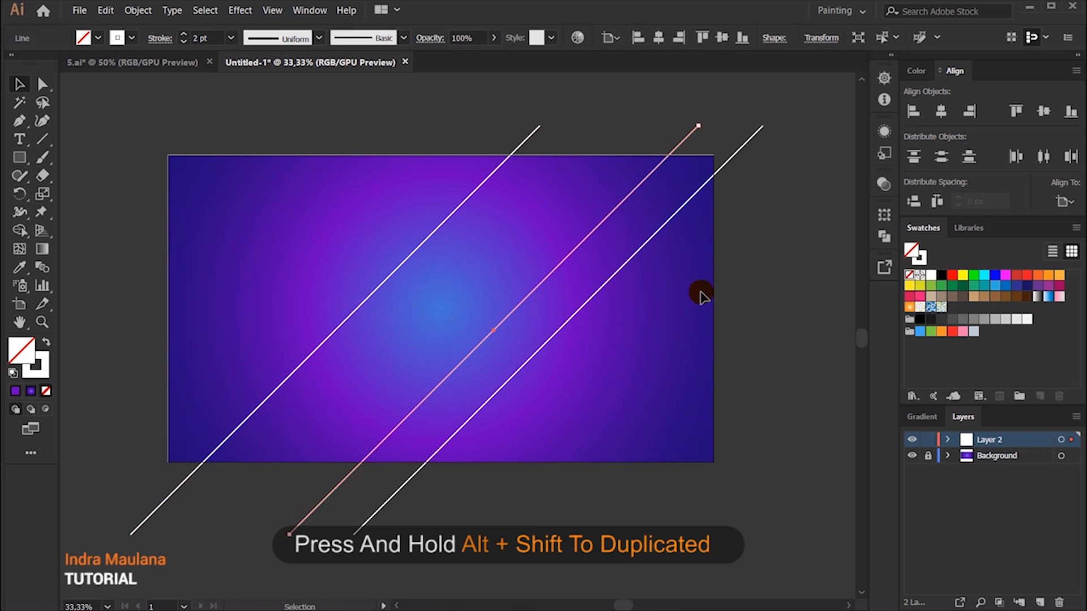
Step: Select the three white diagonal lines and change their blending mode to Overlay
click(743, 296)
drag(730, 347, 307, 172)
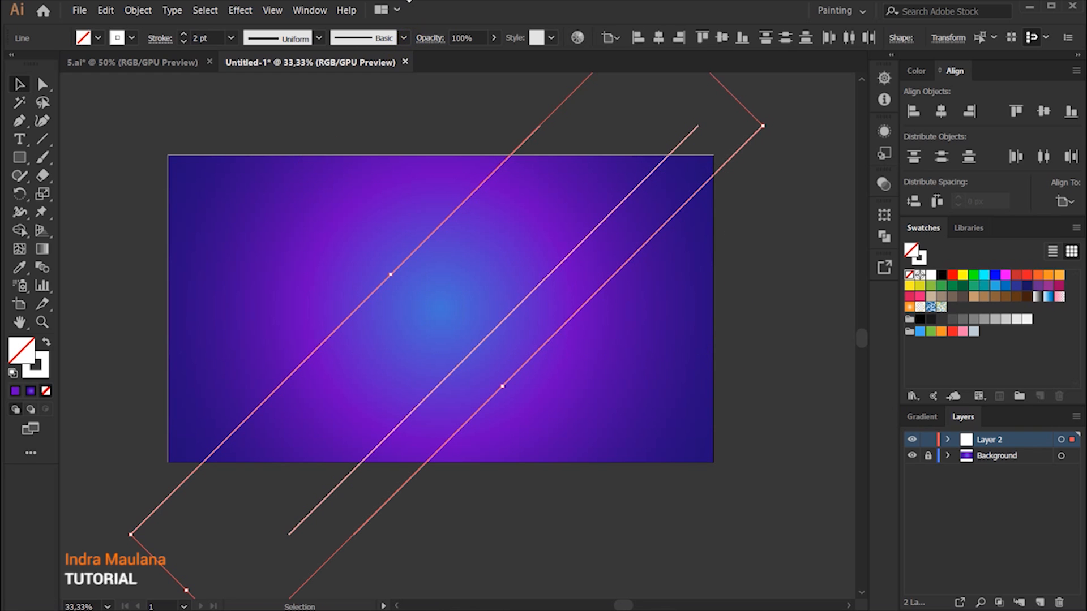
click(430, 40)
click(333, 63)
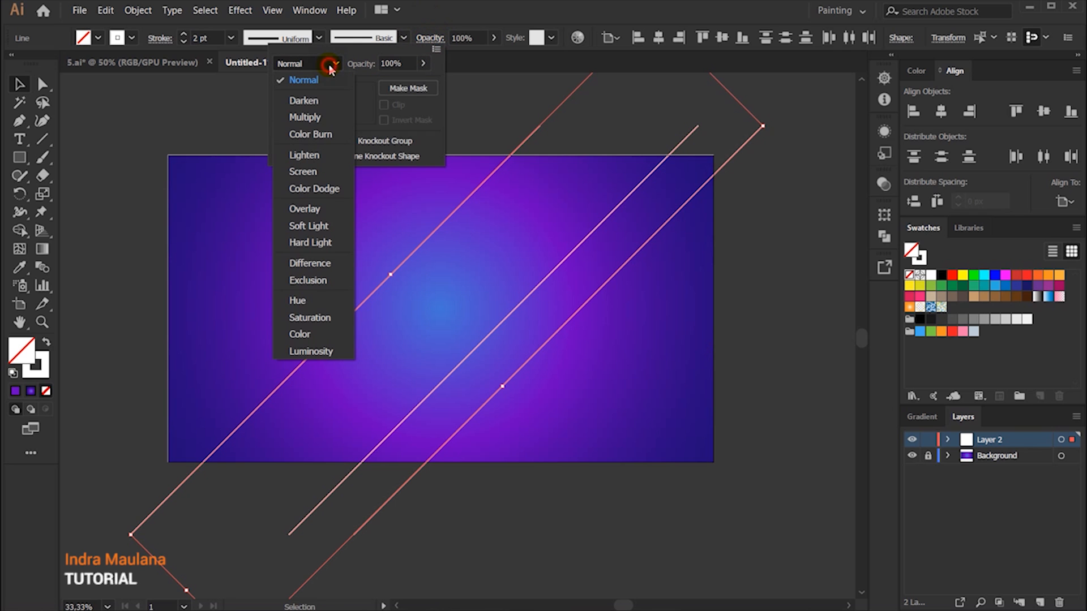
click(306, 210)
click(238, 262)
click(226, 264)
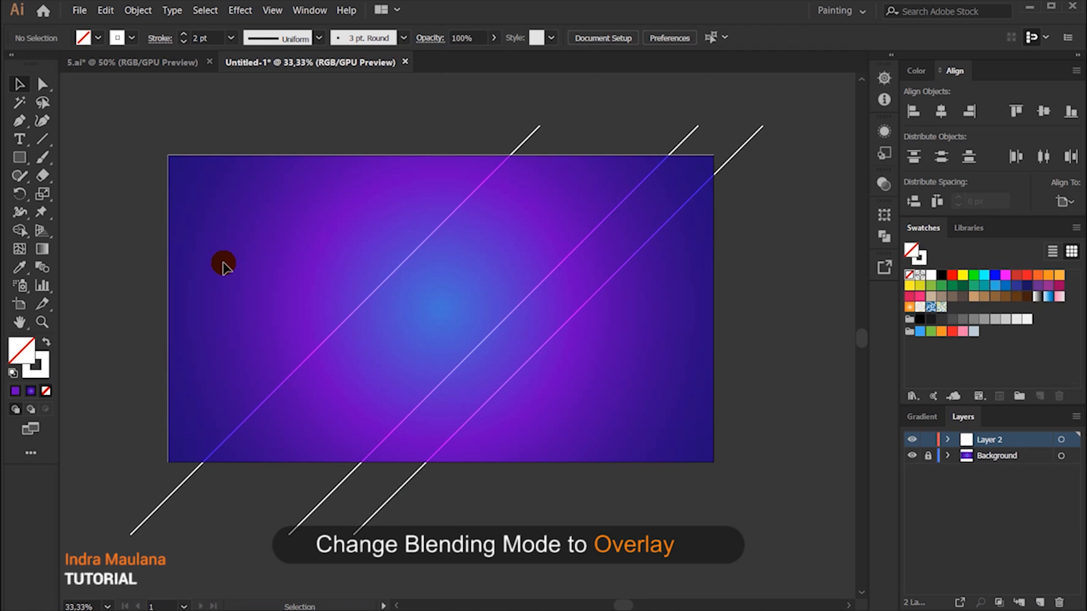
Step: Draw a narrow rectangle spanning the artboard's full height left of centre, with a white fill and no stroke
click(19, 158)
drag(323, 181, 411, 462)
key(ctrl+z)
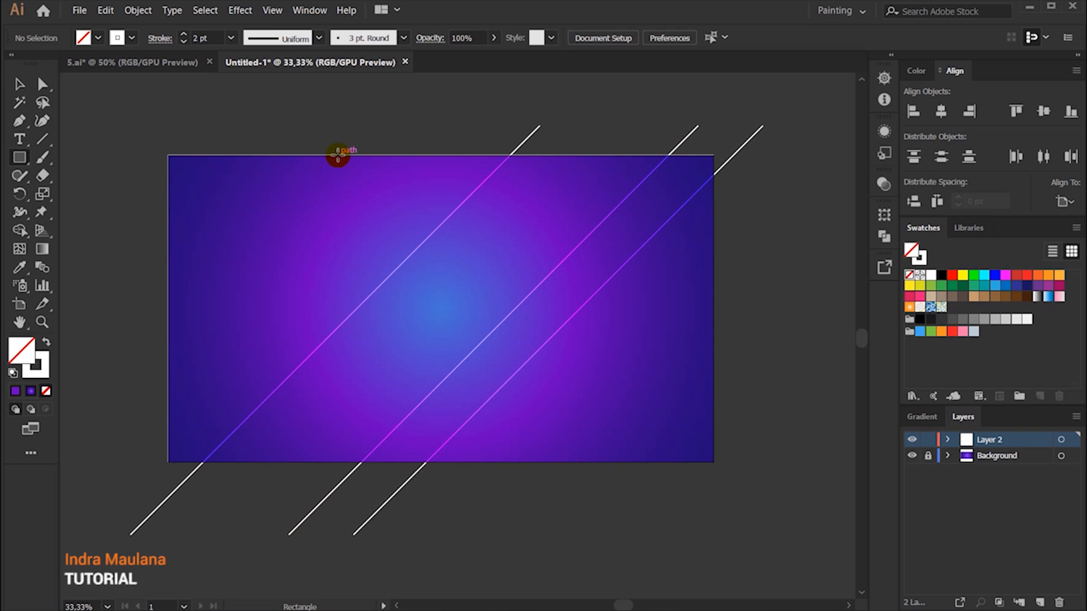
drag(338, 155, 421, 461)
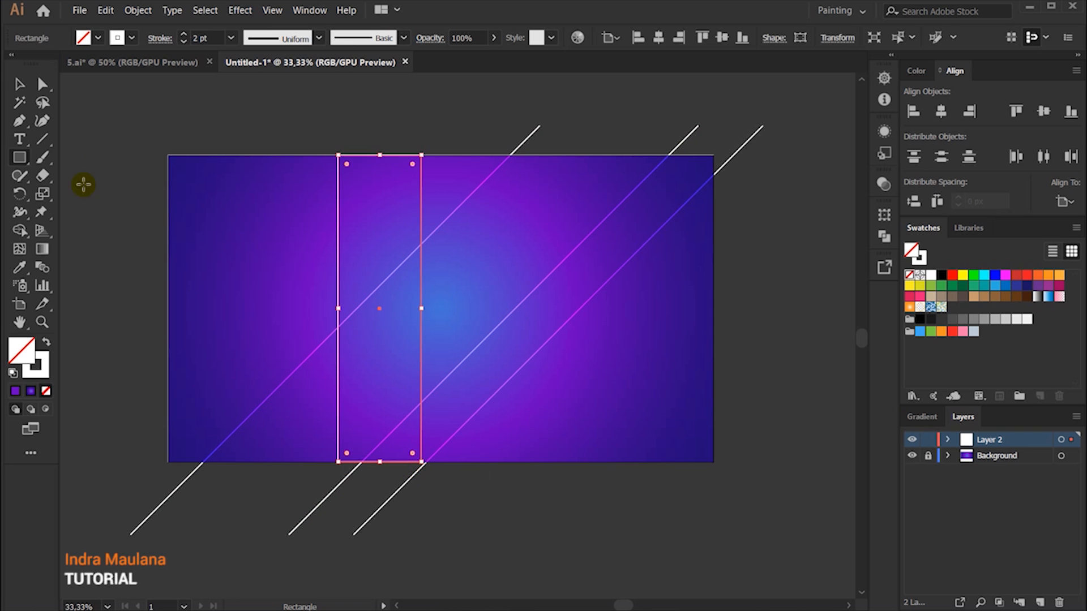
click(21, 85)
click(46, 343)
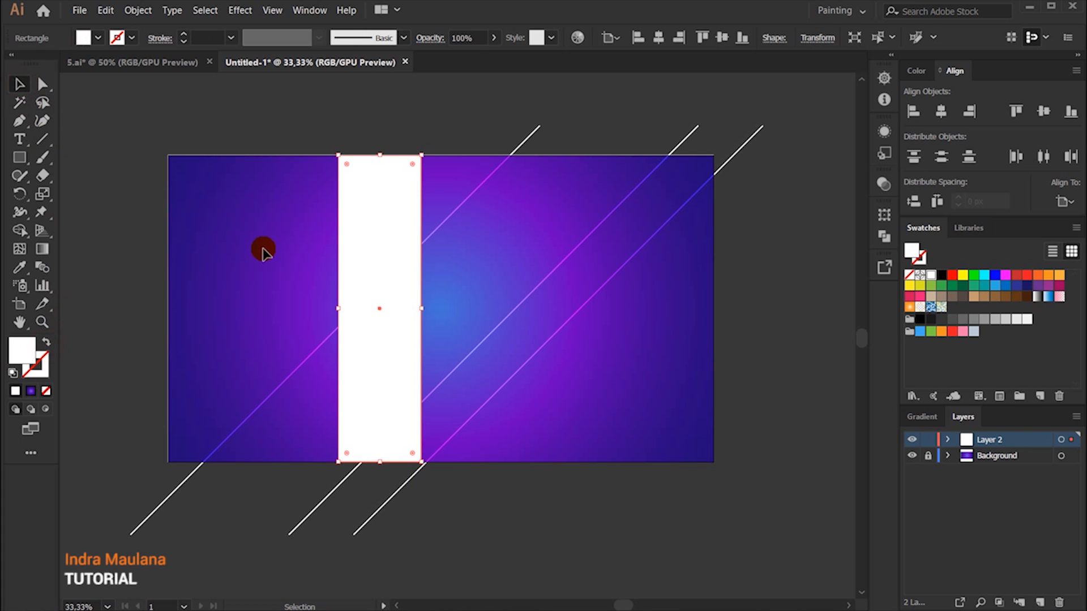
click(263, 249)
Step: Give the rectangle a white stroke and no fill, and move it left until its centre sits on the leftmost diagonal line
scroll(371, 284, up, 1)
drag(390, 303, 360, 306)
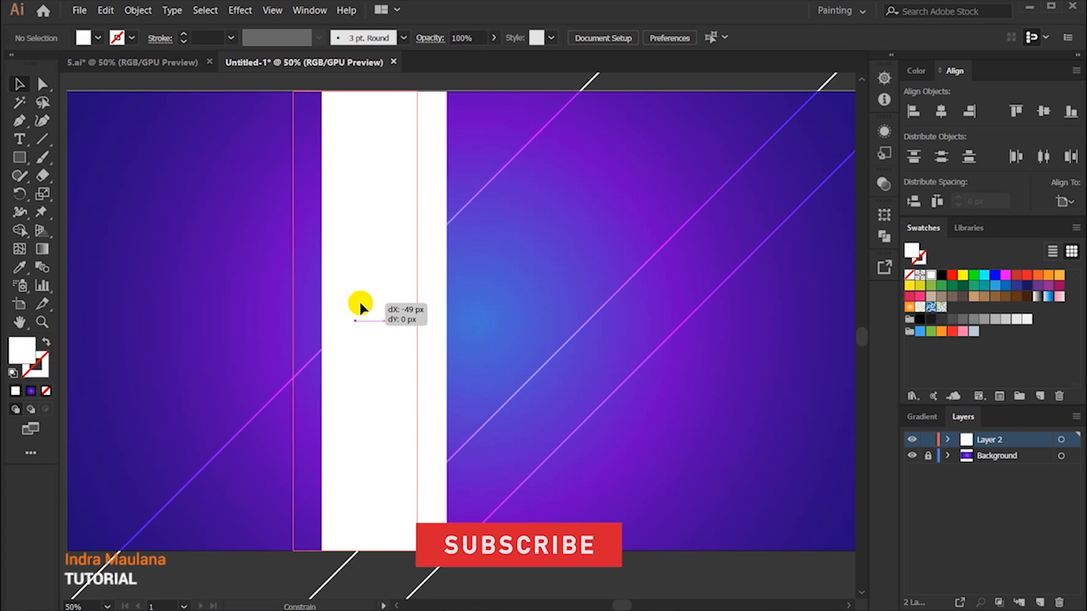
click(45, 343)
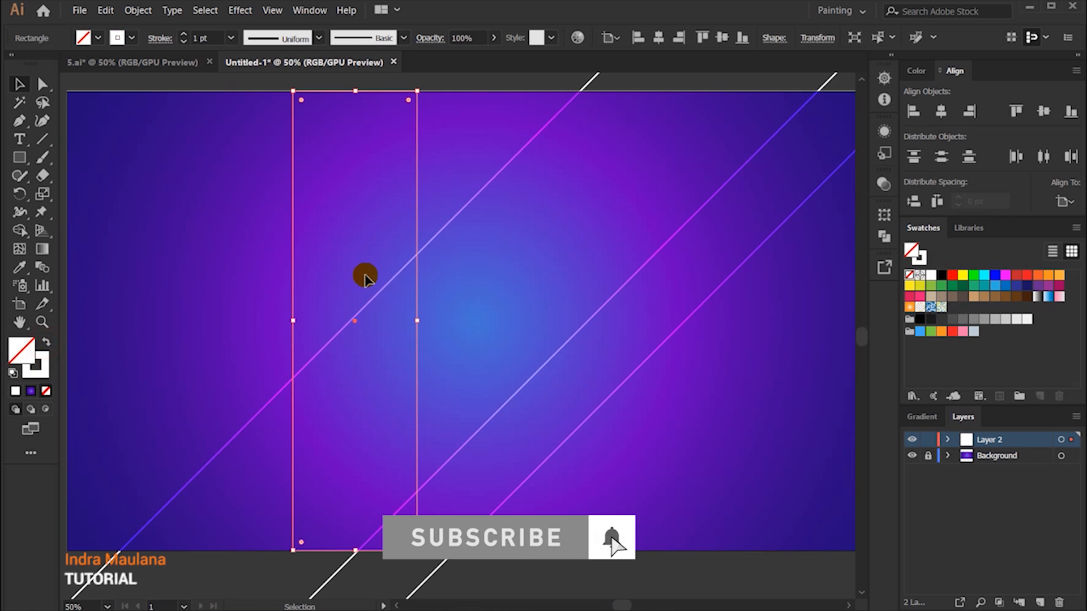
key(Left)
key(Left)
key(Left)
key(Left)
key(Left)
key(Left)
key(Left)
key(Left)
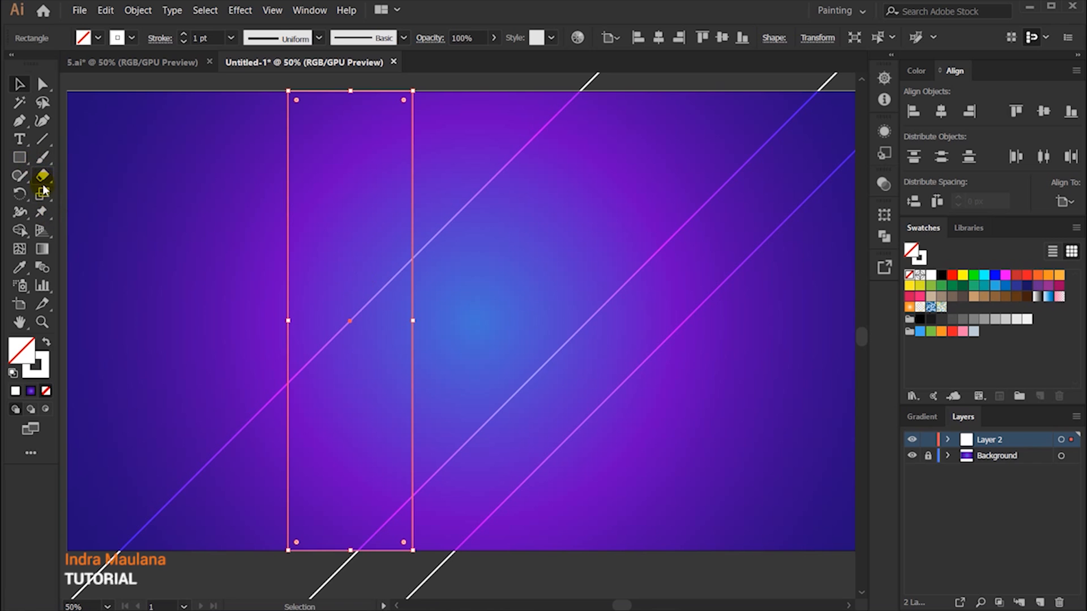
Step: Shear the rectangle horizontally to match the slant of the diagonal lines and give it a white fill without a stroke
drag(43, 193, 81, 212)
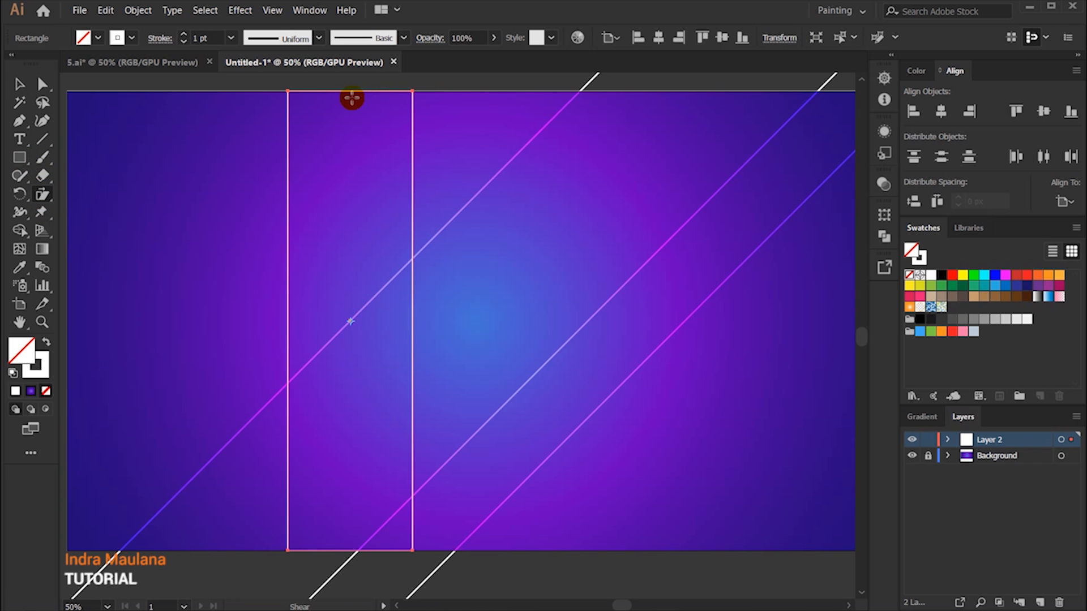
drag(350, 93, 575, 134)
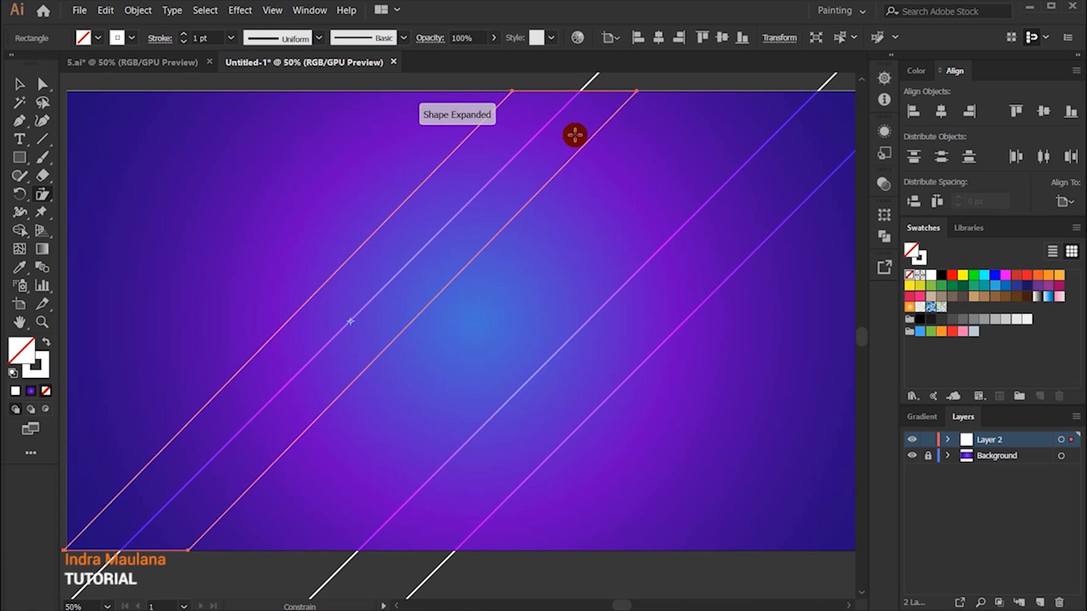
click(13, 84)
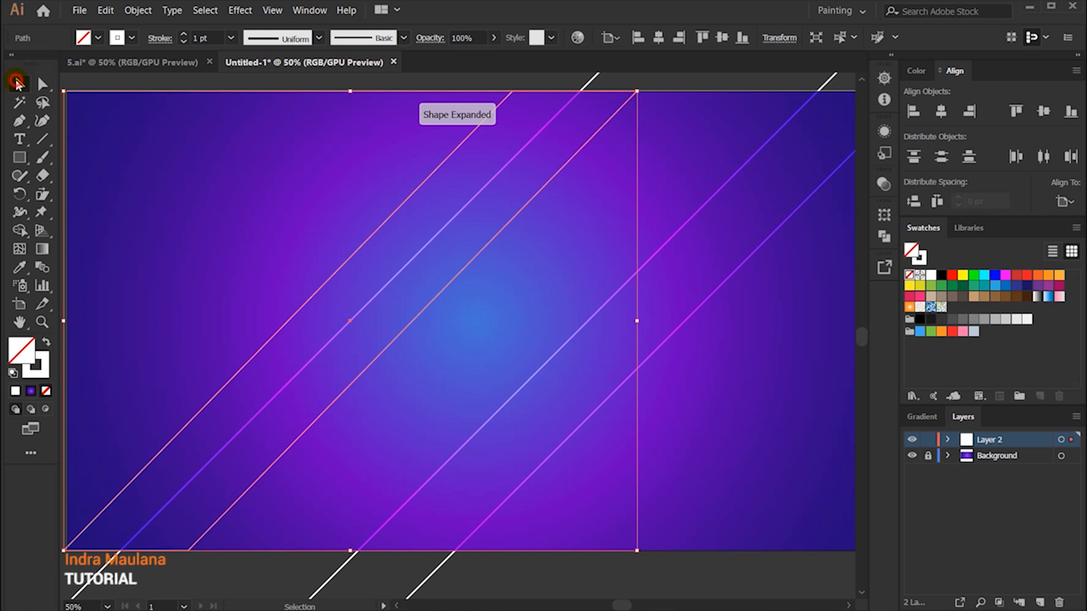
click(47, 342)
click(320, 203)
scroll(320, 202, down, 1)
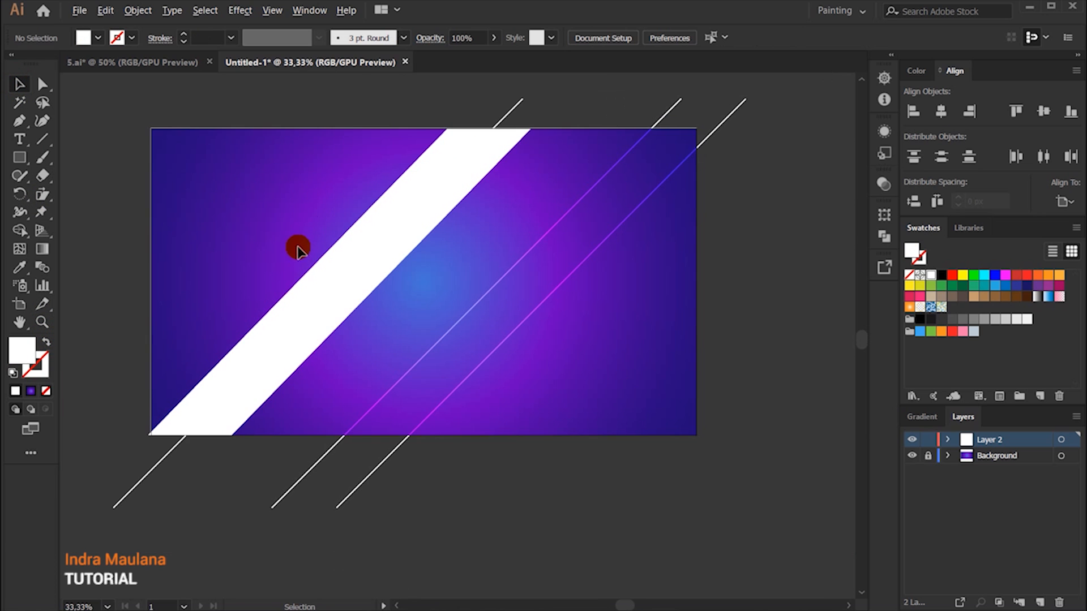
Step: Move the slanted band right so its left edge meets the leftmost diagonal line, and fill it with orange
scroll(298, 249, up, 1)
drag(341, 284, 404, 300)
click(412, 289)
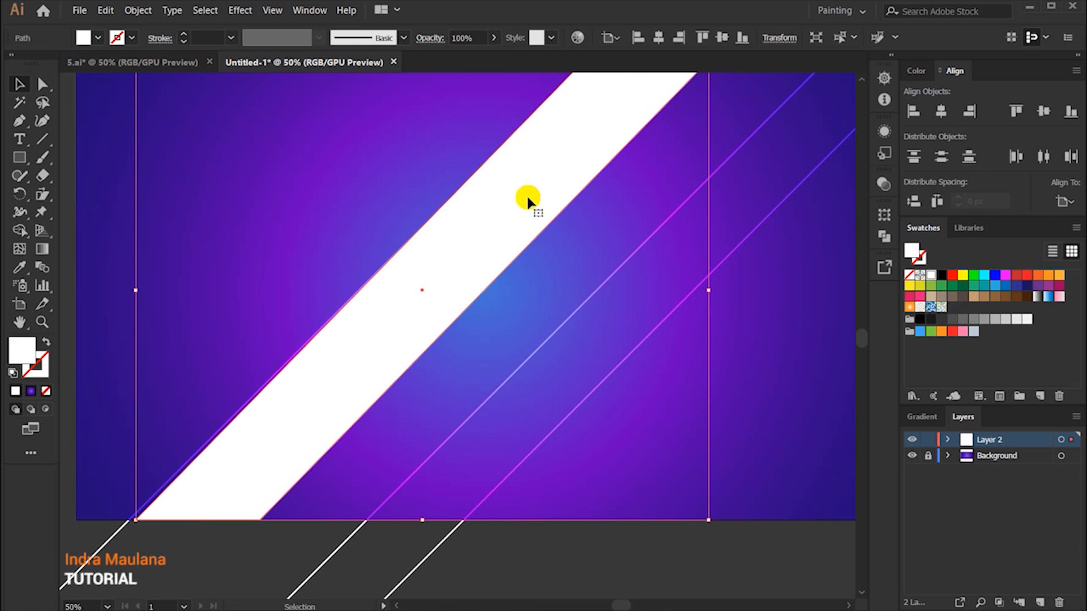
drag(534, 191, 518, 222)
click(1047, 275)
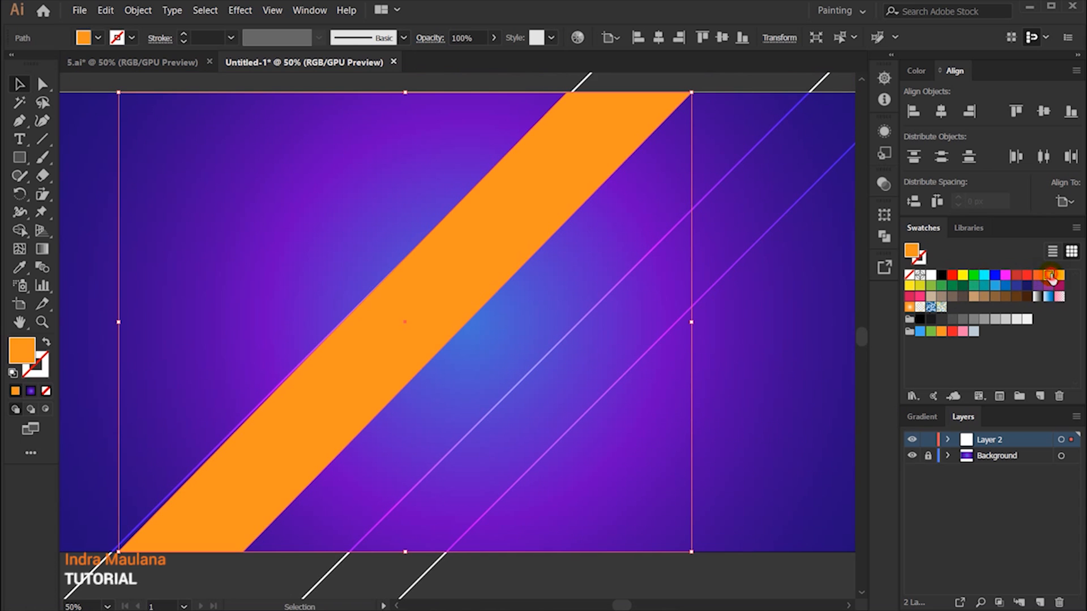
Step: Nudge the orange band horizontally until its upper-left corner meets the leftmost diagonal line
key(shift+Right)
key(shift+Right)
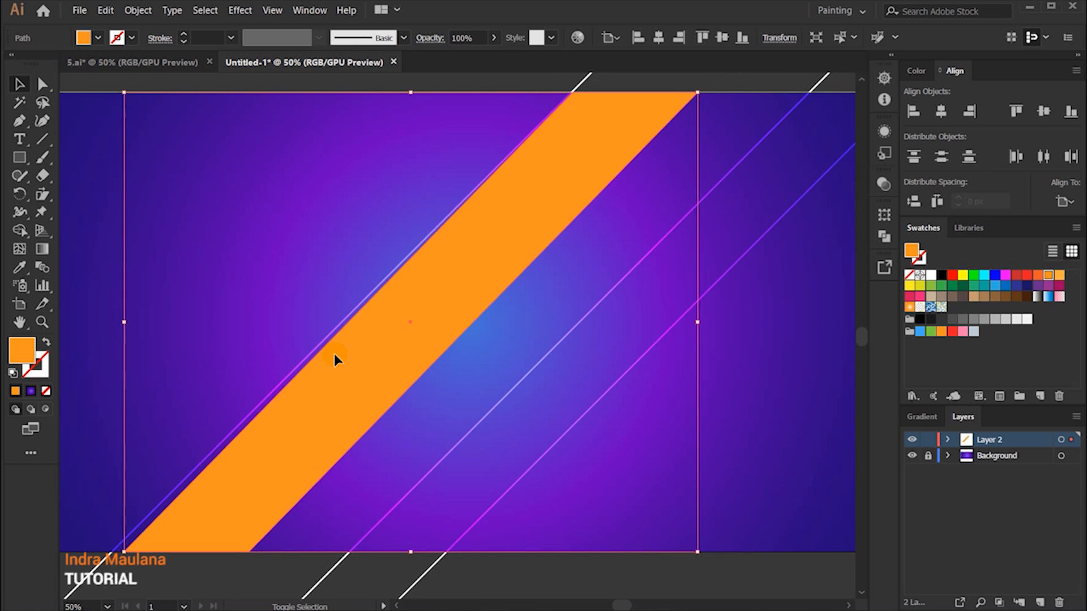
key(Left)
key(Left)
key(Left)
key(Left)
key(Left)
key(Left)
key(Left)
key(Left)
key(Left)
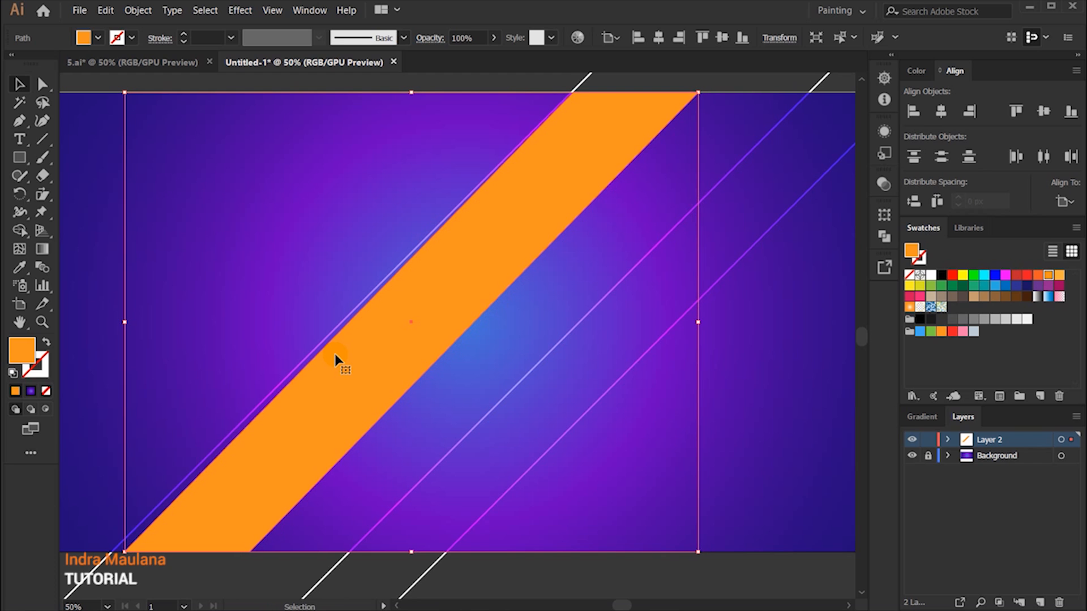
Step: Shear the orange band slightly about its upper-left anchor so its left edge follows the leftmost diagonal line
click(44, 194)
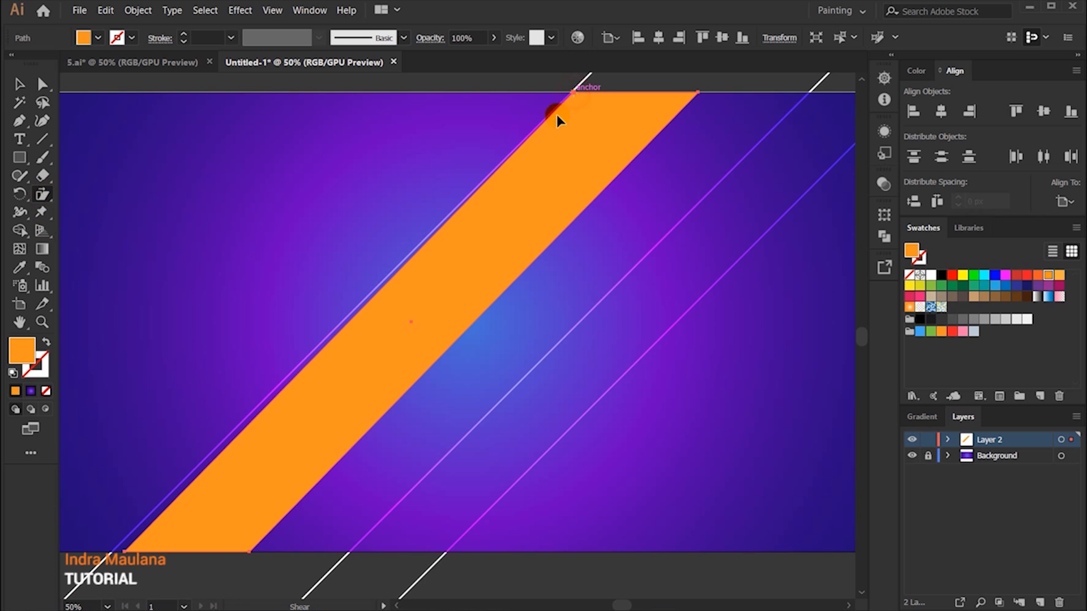
drag(236, 519, 223, 517)
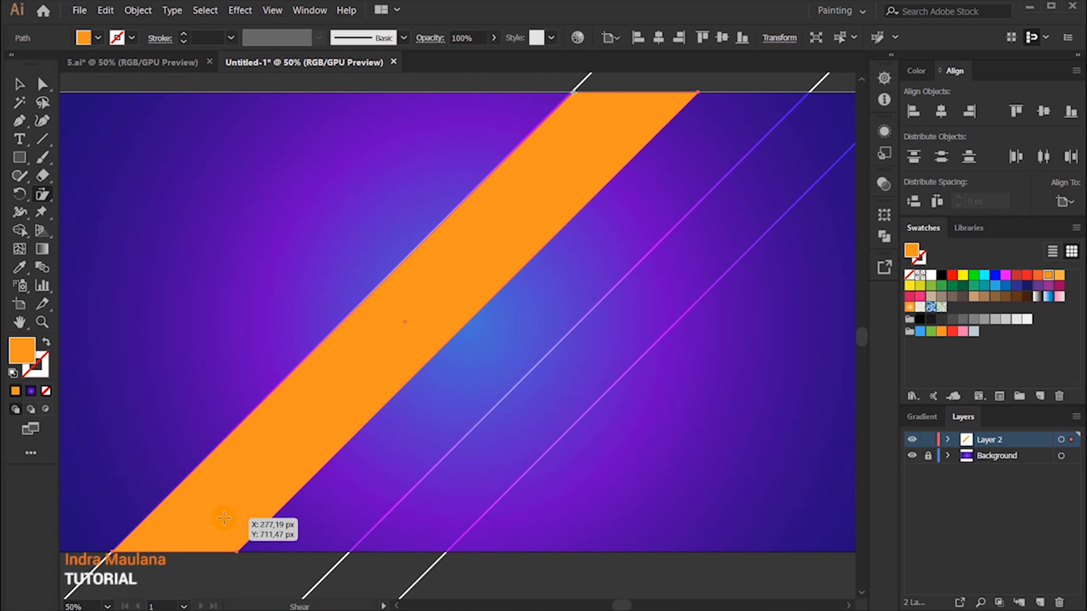
click(18, 84)
click(715, 195)
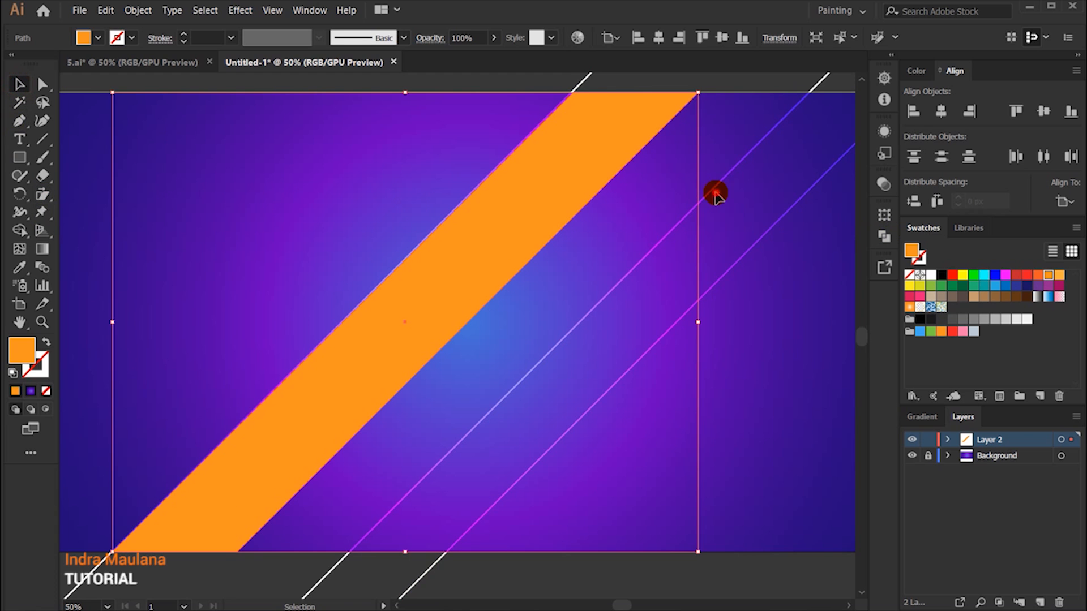
Step: Fill the orange band with a radial gradient running from black in the centre to white outside
click(510, 212)
click(922, 417)
click(935, 446)
scroll(888, 478, up, 1)
click(828, 471)
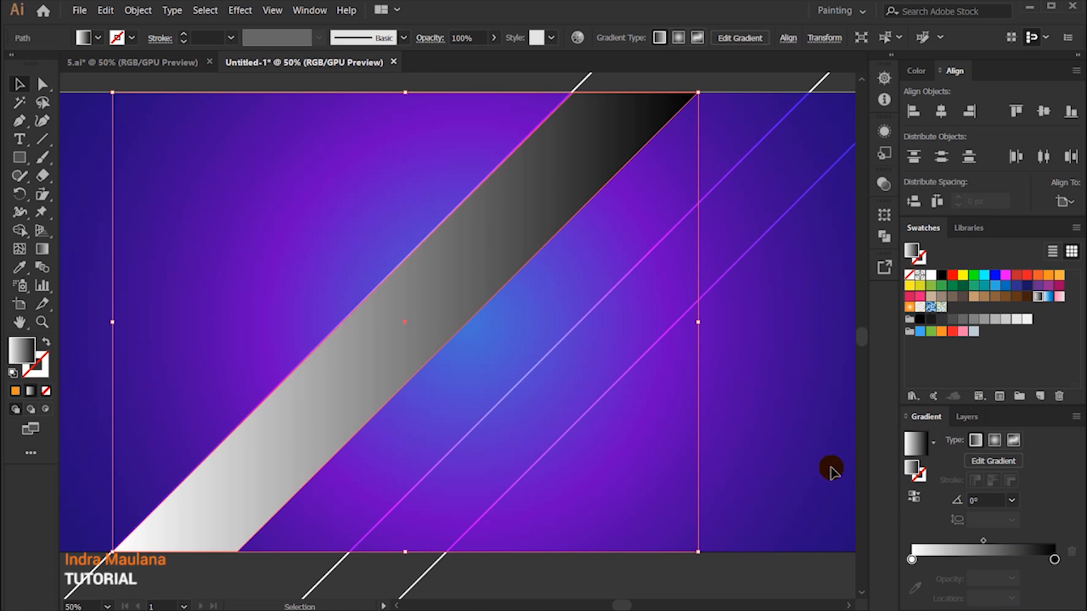
click(995, 441)
click(914, 497)
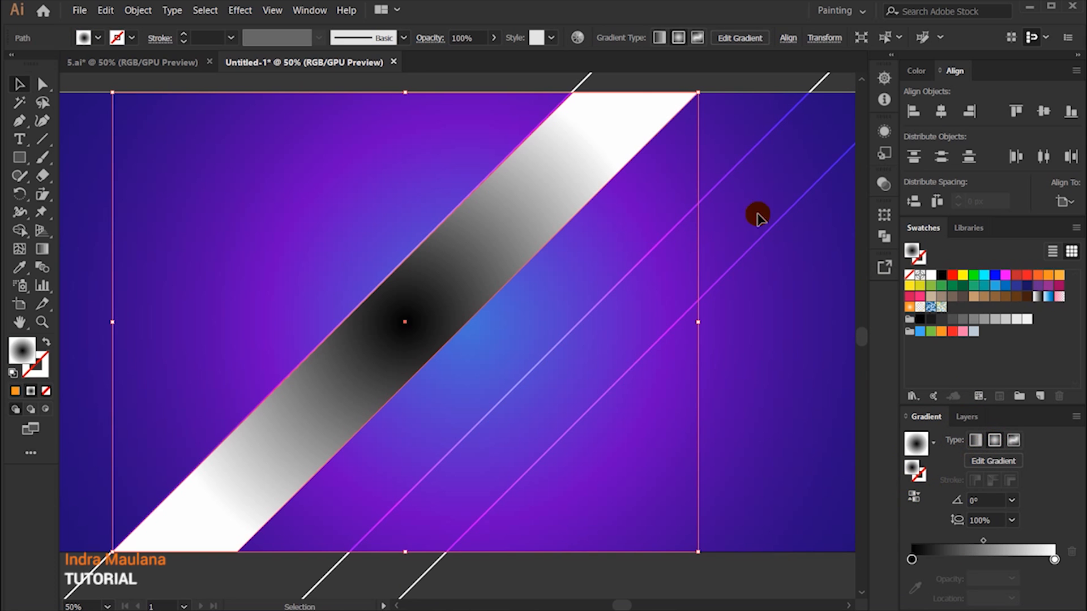
Step: Change the gradient band's blending mode to Multiply
click(427, 40)
click(322, 63)
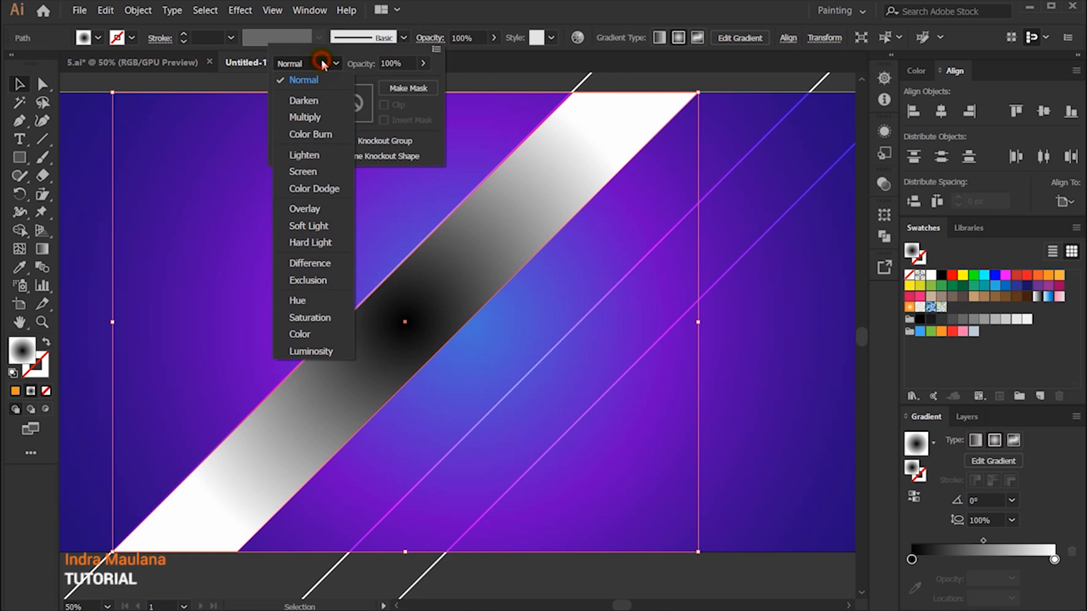
click(305, 117)
click(589, 235)
Step: Flatten the band's radial gradient, rotate it to about 45° and place it along the leftmost diagonal line as a shadow
click(41, 249)
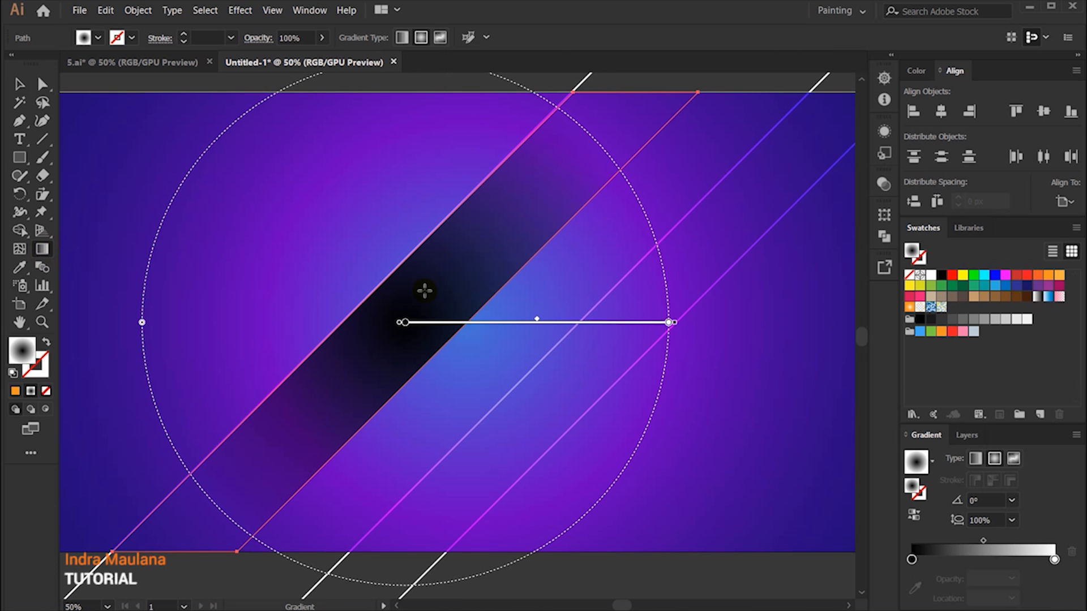
scroll(420, 260, up, 1)
scroll(417, 243, down, 1)
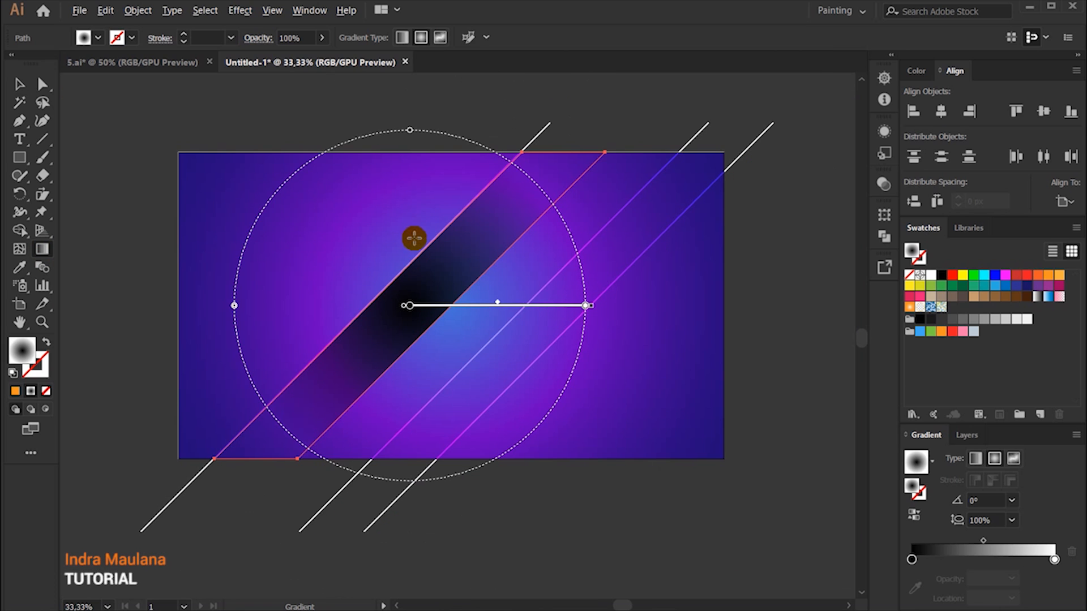
drag(410, 132, 411, 270)
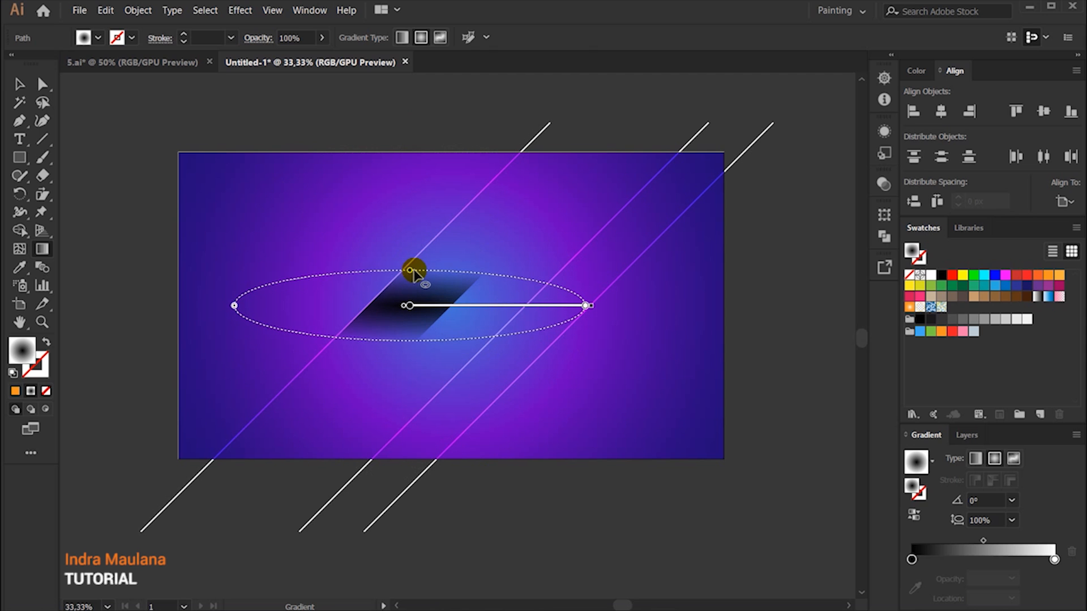
mouse_move(594, 306)
mouse_down()
mouse_move(569, 135)
mouse_move(579, 141)
mouse_up()
mouse_move(493, 226)
mouse_down()
mouse_move(460, 206)
mouse_move(505, 170)
mouse_move(500, 160)
mouse_up()
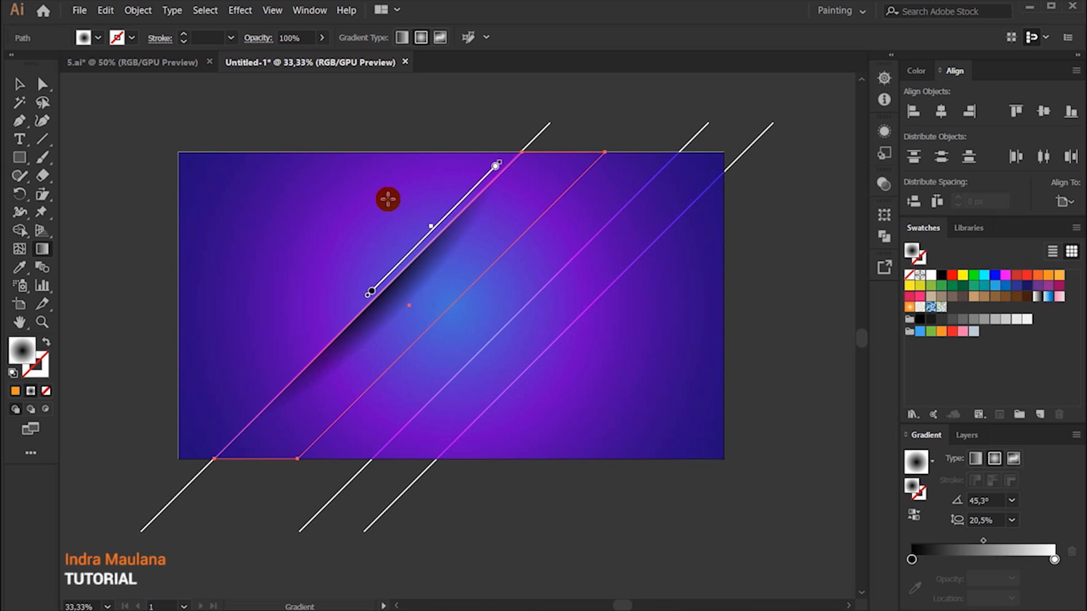
Step: Refine the shadow gradient to a narrower shape with an aspect ratio of about 18.5% beside the leftmost line
mouse_move(419, 247)
mouse_down()
mouse_move(430, 210)
mouse_move(448, 203)
mouse_up()
drag(354, 250, 358, 253)
key(v)
click(157, 102)
Step: Set the highlight color of Layer 2 to Cyan in its layer options
click(393, 337)
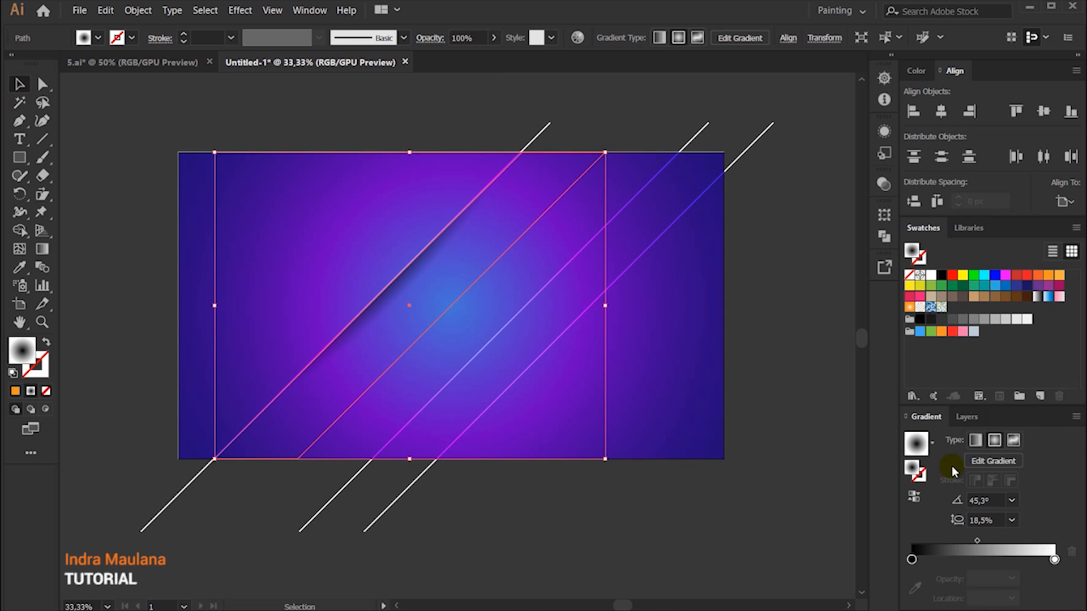
click(966, 417)
double_click(1019, 441)
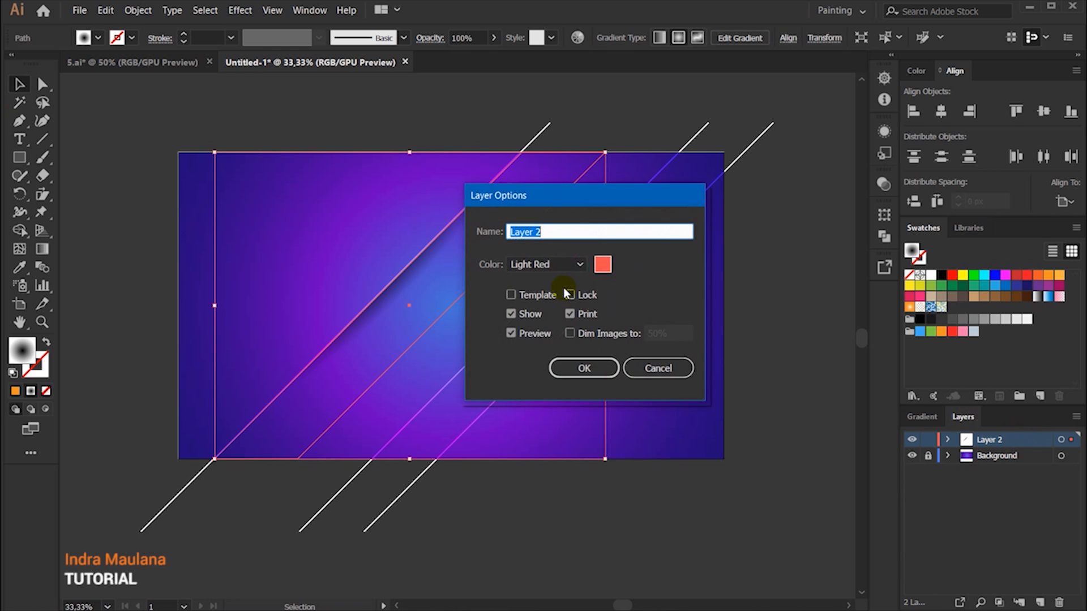
click(554, 266)
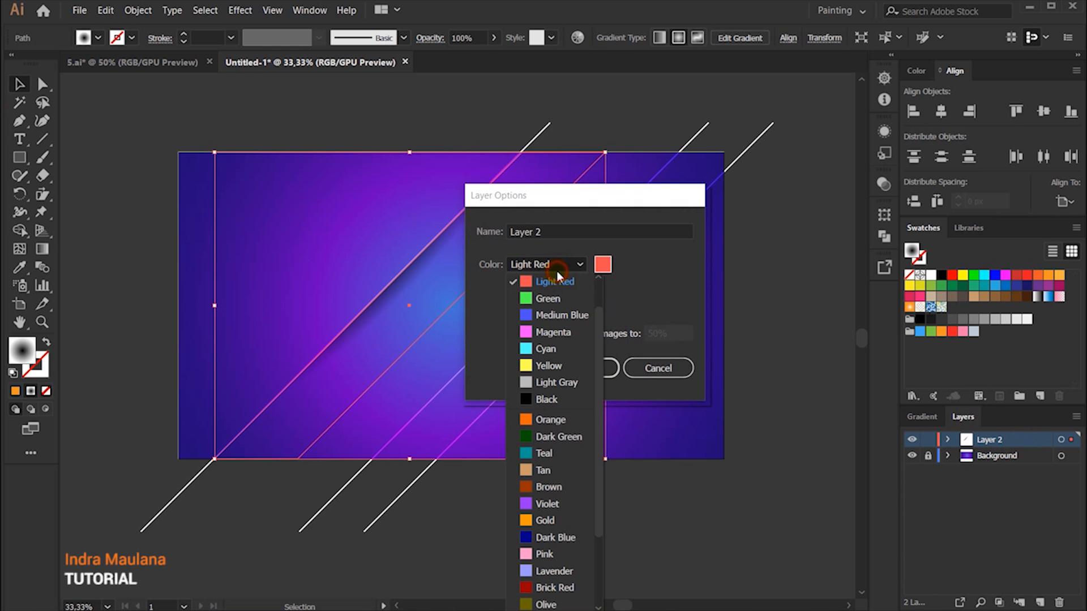
click(548, 349)
click(576, 383)
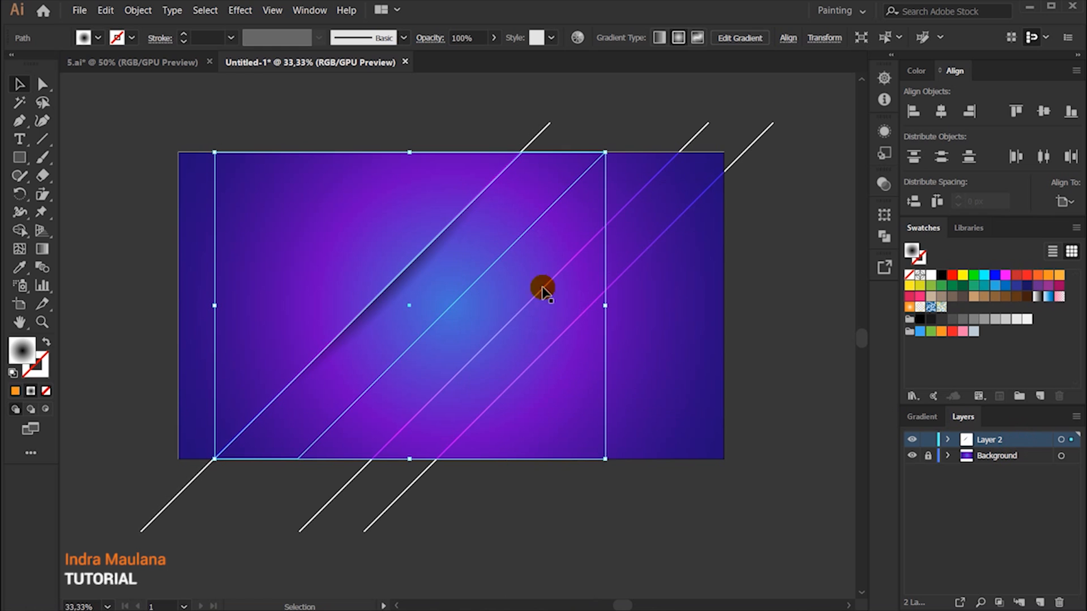
Step: Duplicate the shadow band horizontally against the middle diagonal line and select both shadow bands
scroll(468, 262, up, 1)
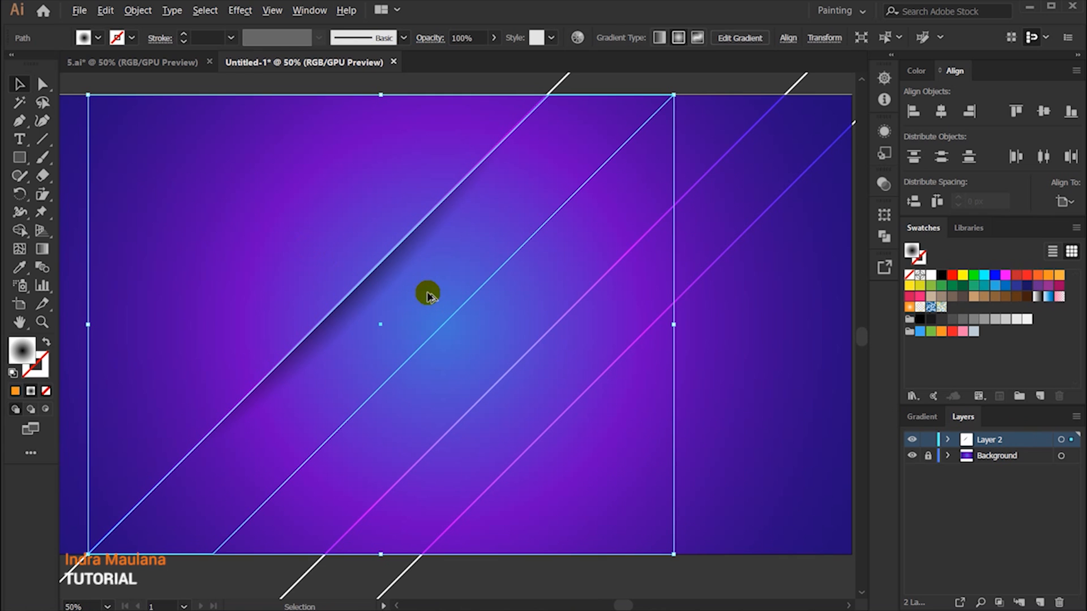
scroll(428, 295, down, 1)
drag(398, 304, 555, 334)
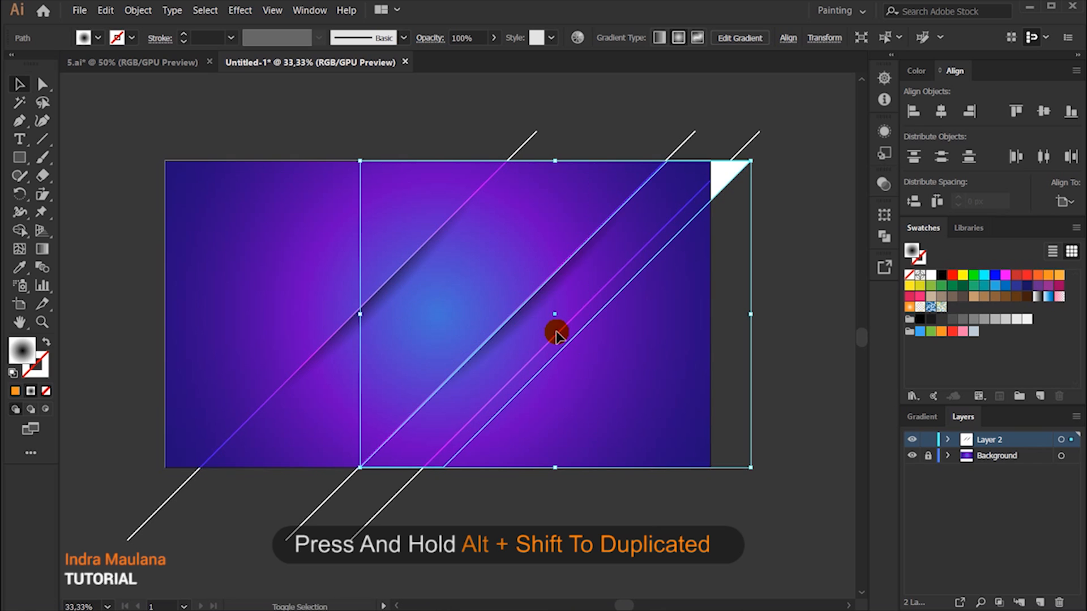
click(764, 280)
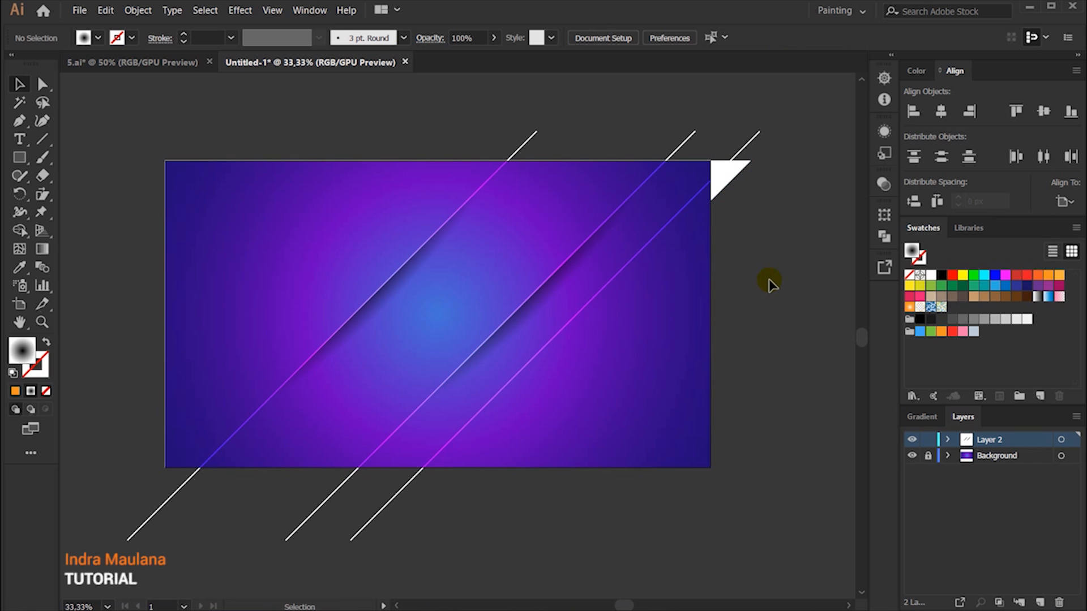
click(628, 230)
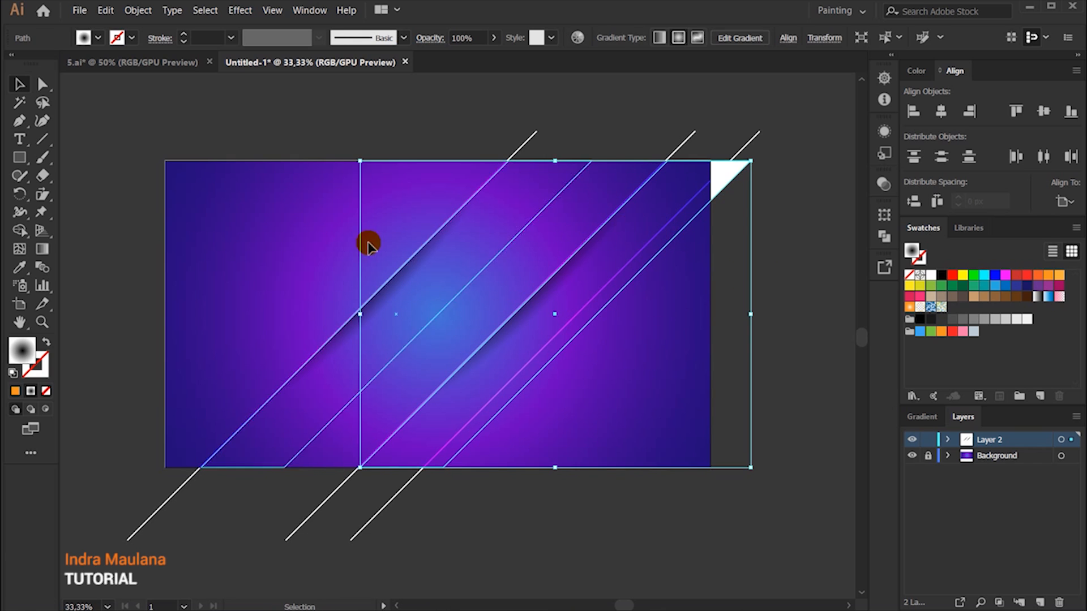
Step: Shift the shadow gradient of the middle line's band upward along that diagonal line
click(42, 249)
mouse_move(544, 220)
mouse_down()
mouse_move(622, 188)
mouse_move(630, 170)
mouse_up()
click(20, 84)
click(781, 250)
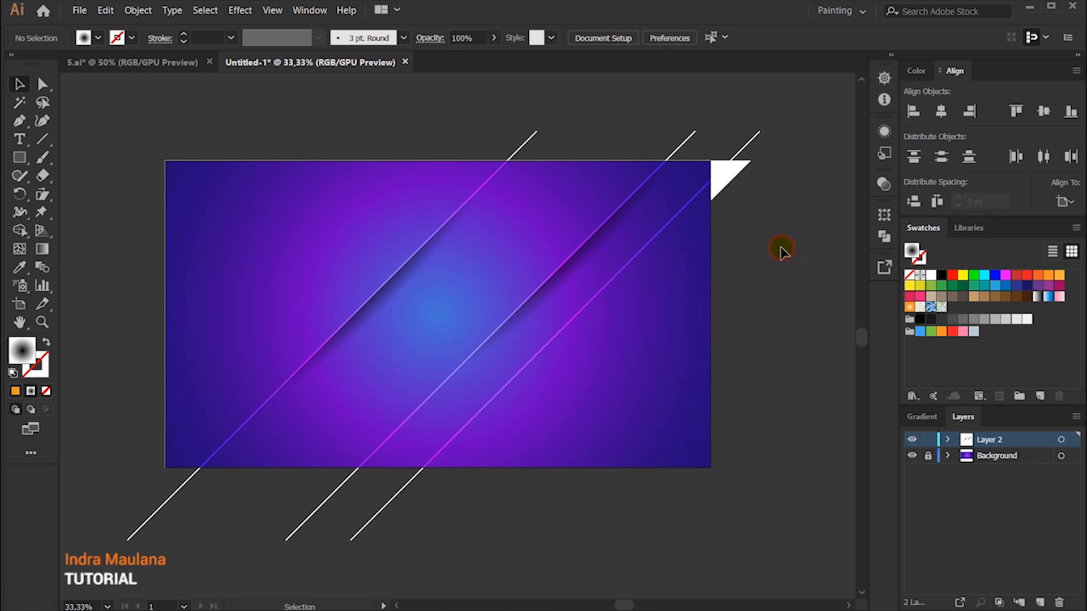
Step: Duplicate the middle line's shadow band horizontally past the third line, then shorten and reposition the copy's gradient along its upper edge
click(670, 184)
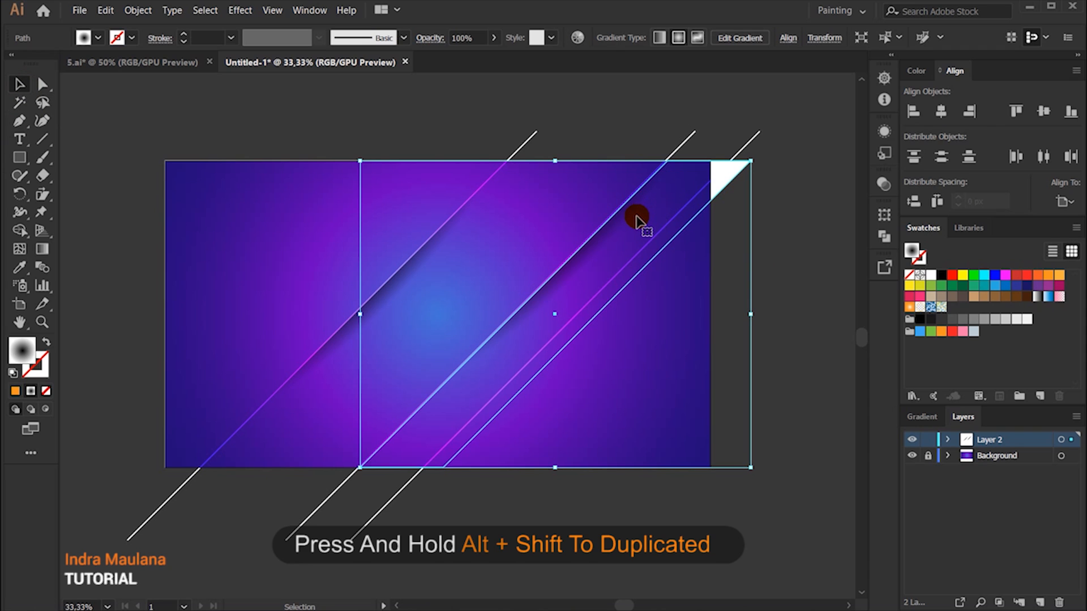
drag(621, 227, 770, 261)
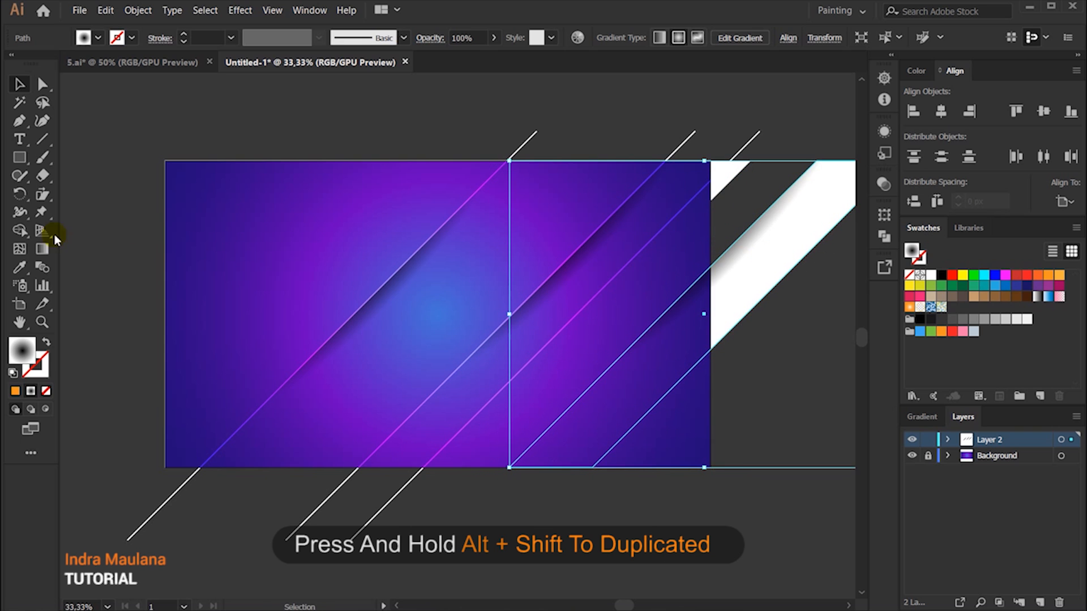
click(45, 248)
drag(738, 217, 652, 297)
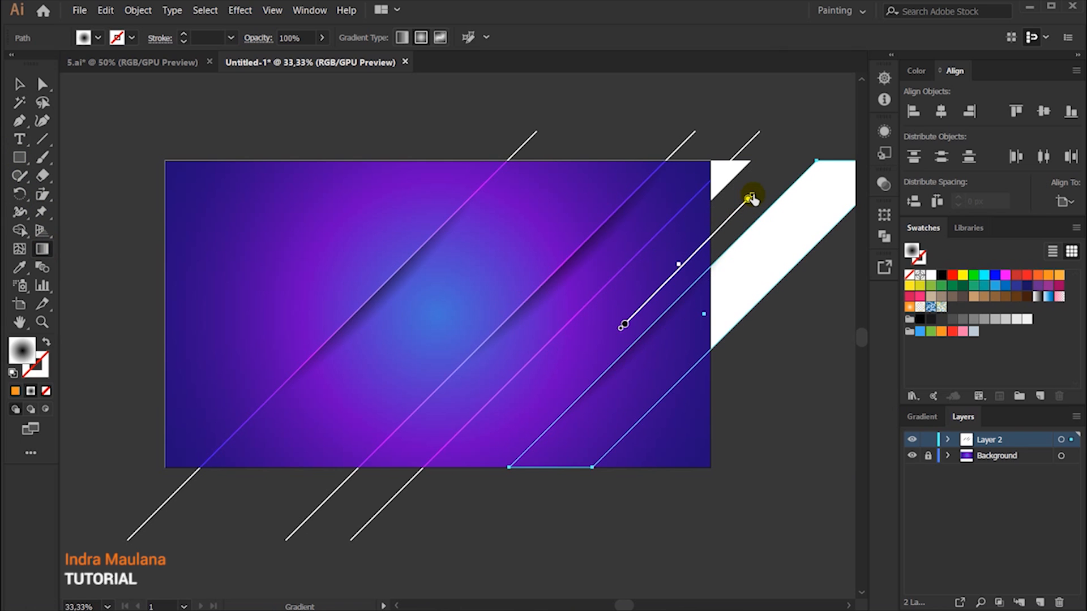
click(750, 198)
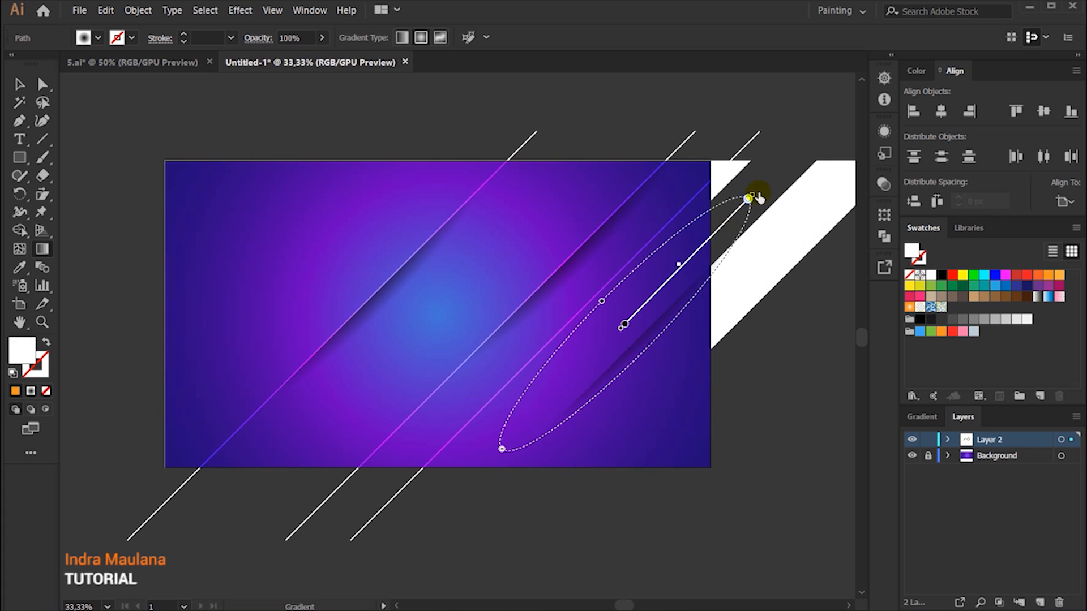
drag(752, 195, 725, 222)
click(681, 266)
drag(681, 266, 657, 297)
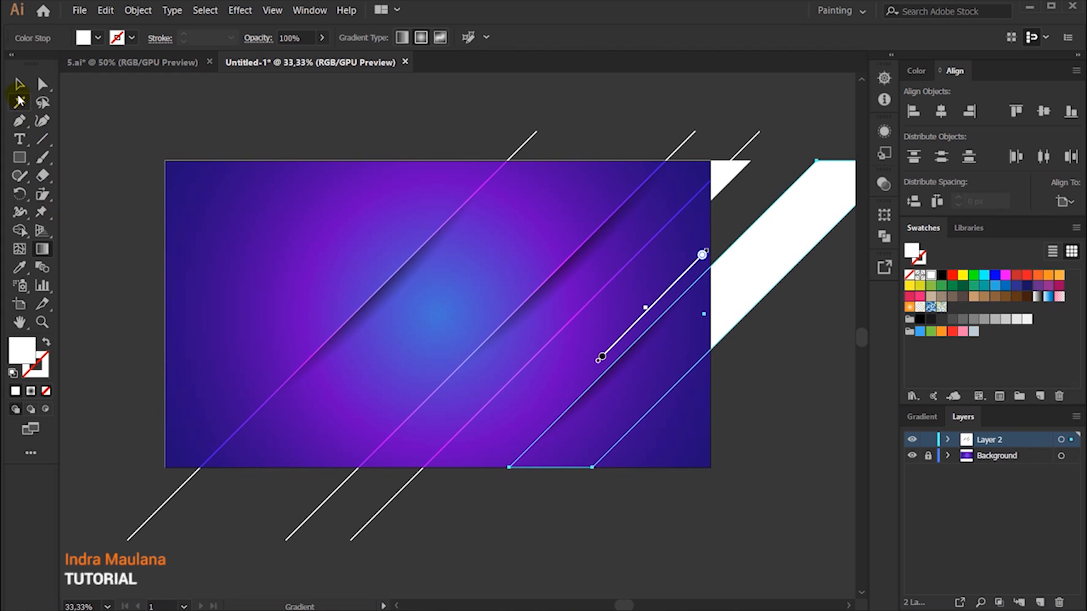
click(19, 85)
click(801, 341)
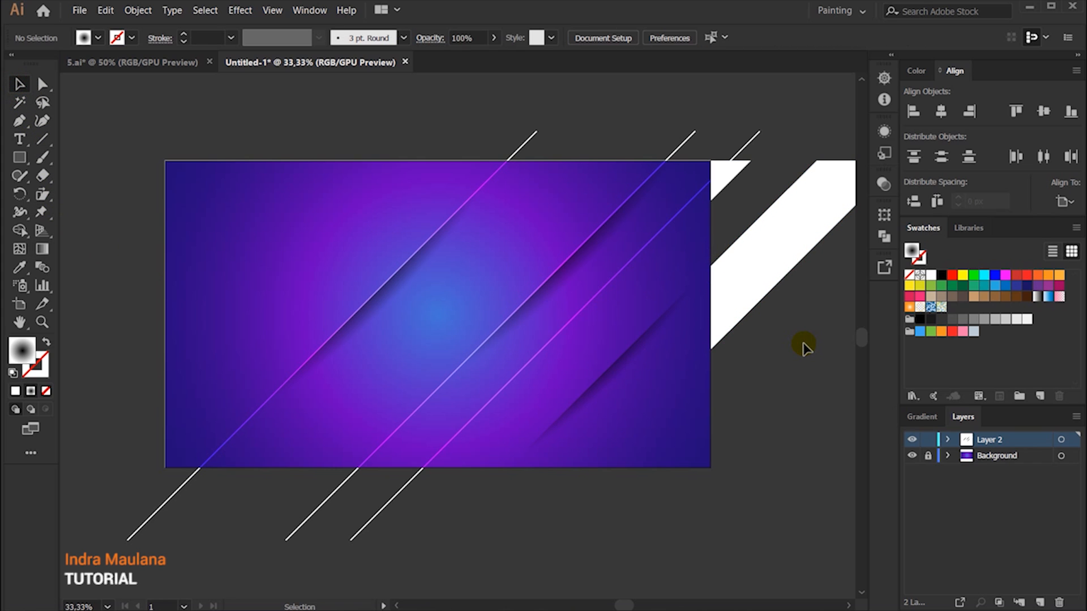
Step: Duplicate the rightmost shadow band against the third diagonal line and shift its gradient down along that line
click(745, 309)
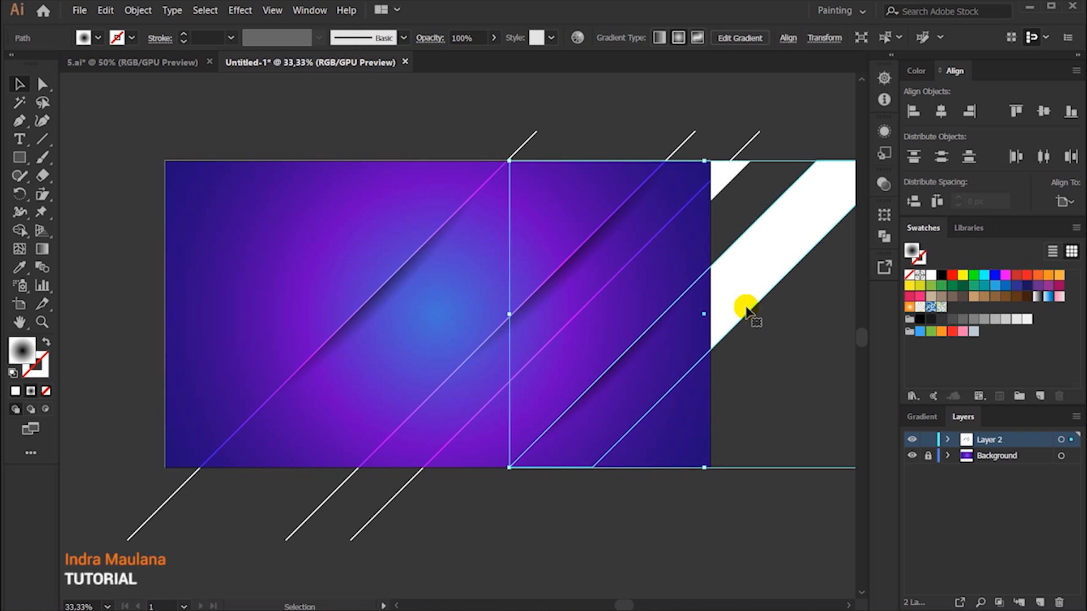
drag(634, 431, 549, 415)
click(496, 544)
click(557, 369)
key(g)
drag(569, 299, 535, 339)
key(v)
Step: Duplicate the leftmost line's shadow band farther left and position the copy with its shadow near the artboard's upper edge
click(388, 288)
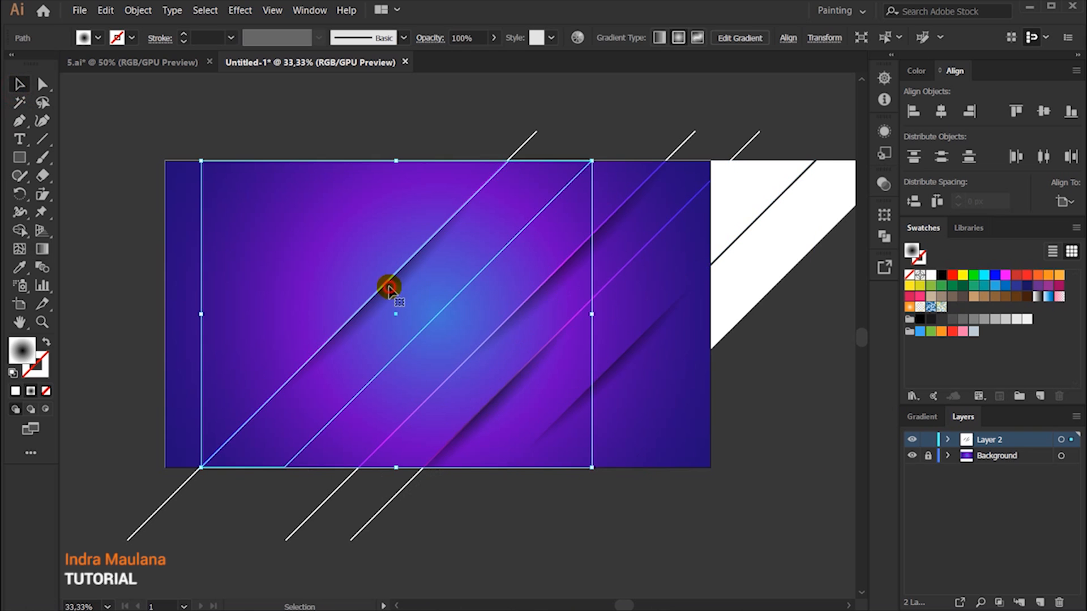
drag(398, 292, 240, 295)
click(40, 251)
drag(249, 239, 321, 166)
click(23, 83)
drag(363, 220, 400, 220)
click(434, 116)
Step: Duplicate the new shadow band into the artboard's upper-left corner and shorten its gradient along the band's edge
drag(348, 138, 422, 161)
drag(423, 276, 282, 275)
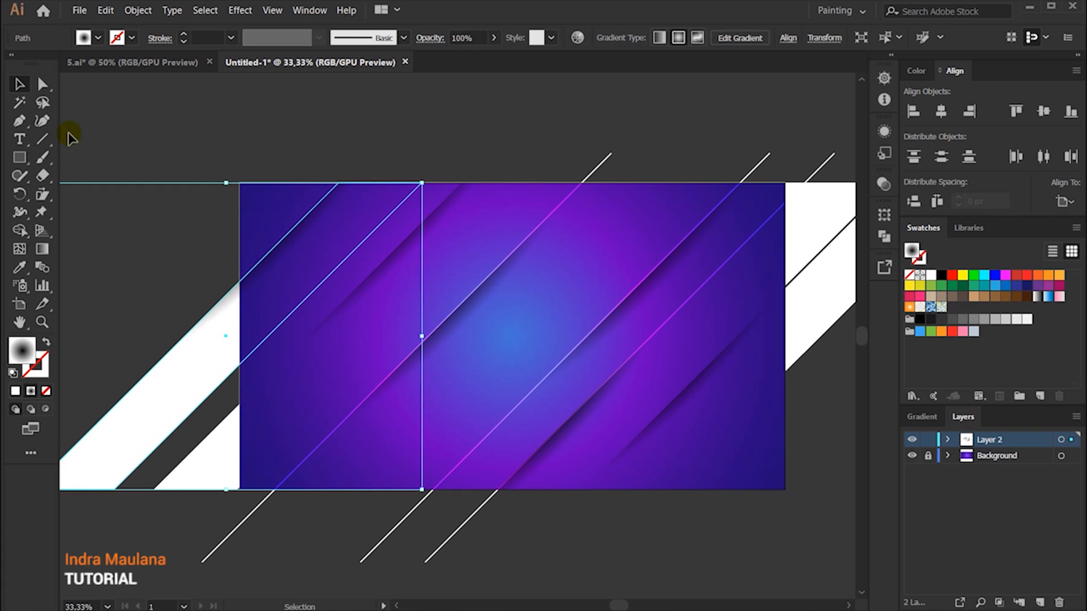
click(43, 252)
click(356, 155)
key(ctrl+z)
drag(359, 136, 339, 177)
click(368, 148)
key(ctrl+z)
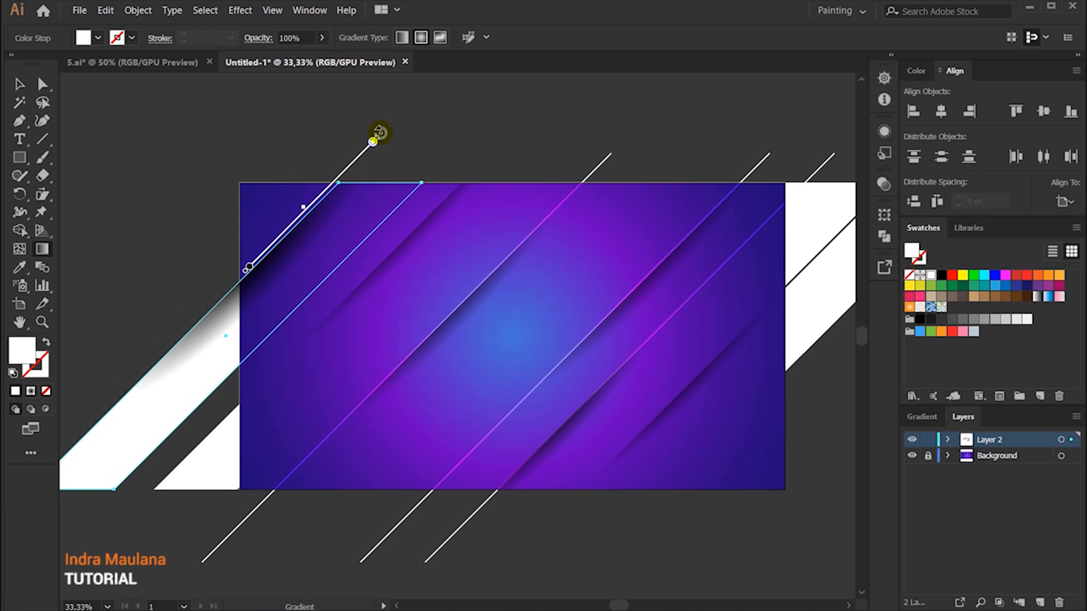
drag(372, 142, 317, 199)
click(290, 230)
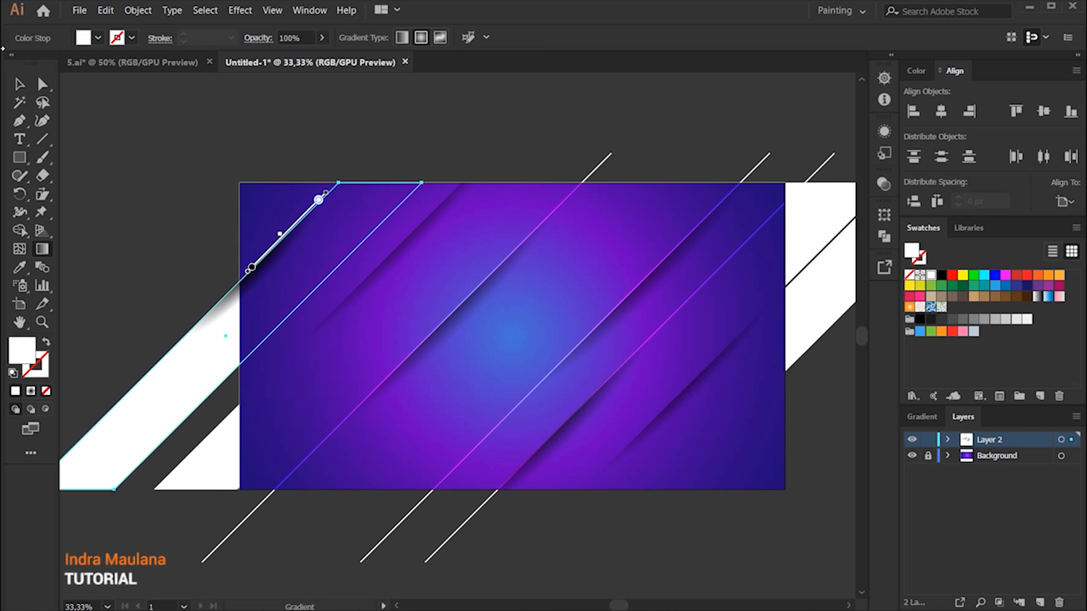
Step: Move the corner shadow band slightly right and adjust its gradient along the band's upper edge
key(v)
key(g)
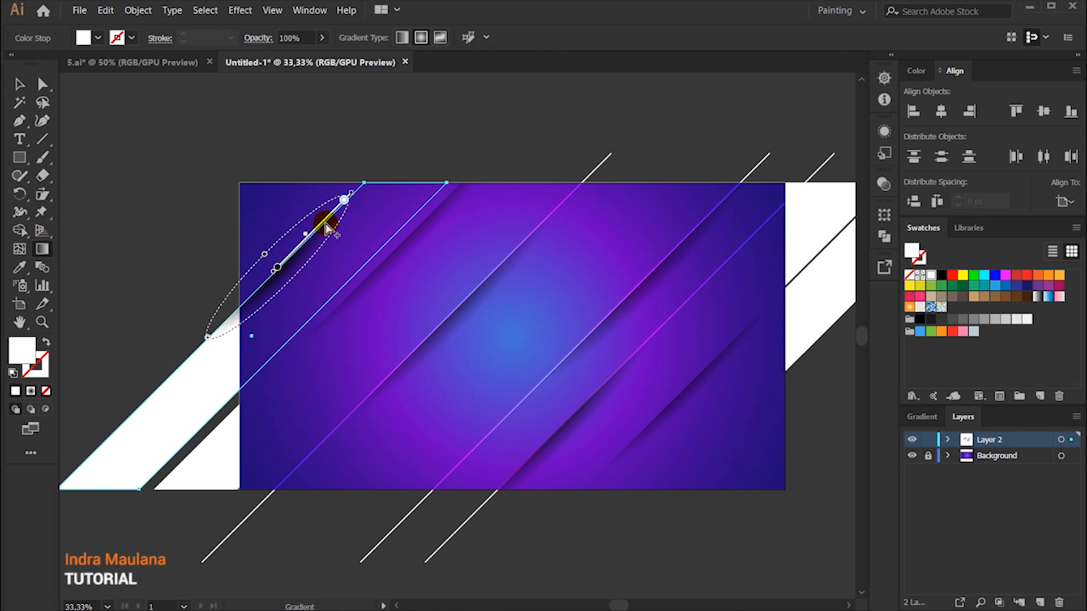
click(345, 199)
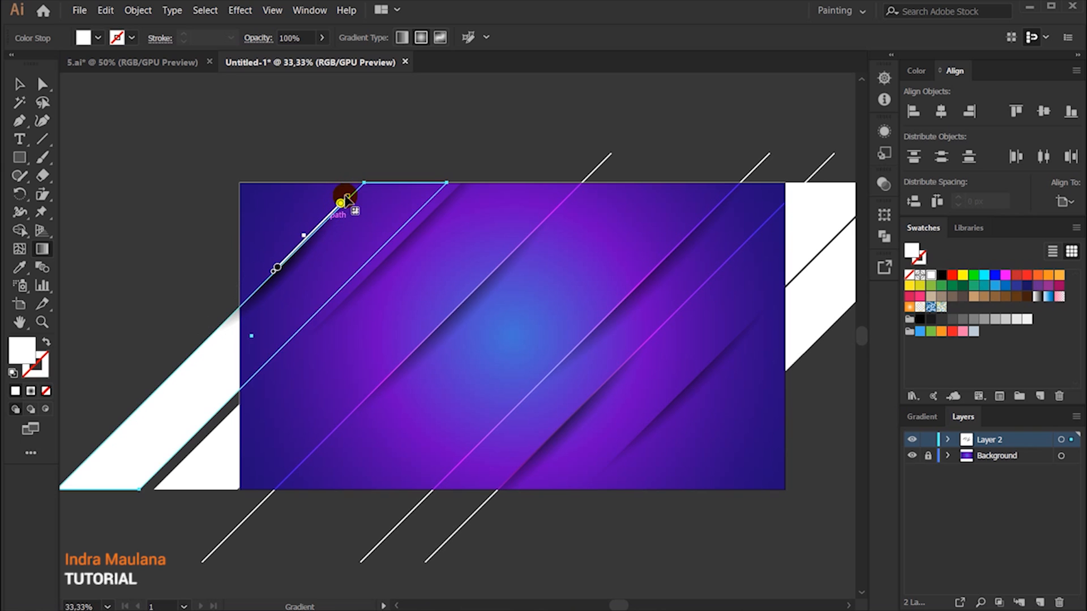
drag(318, 229, 323, 227)
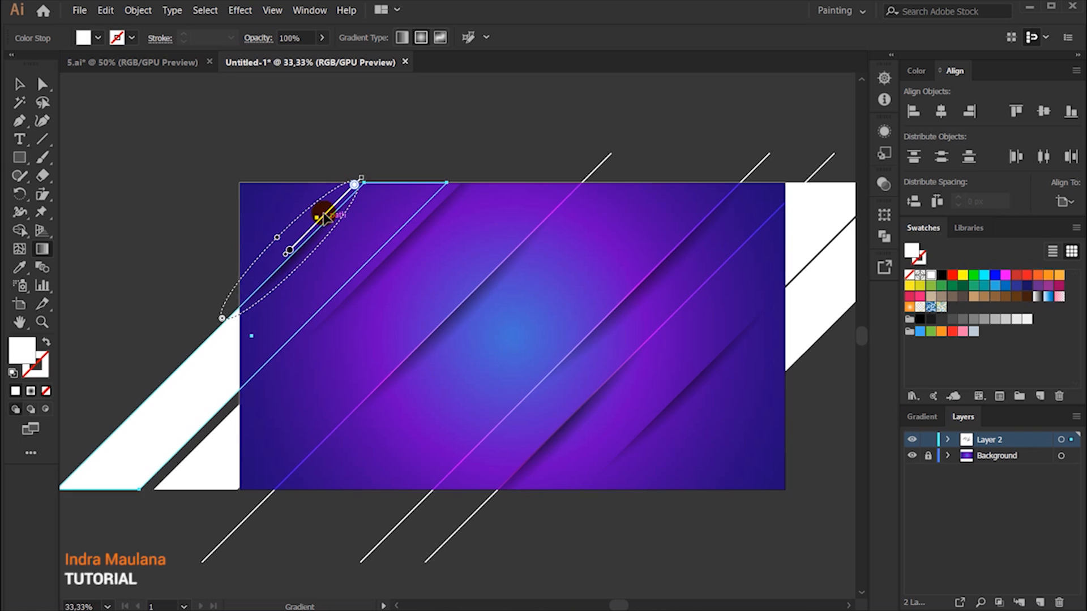
key(v)
click(170, 175)
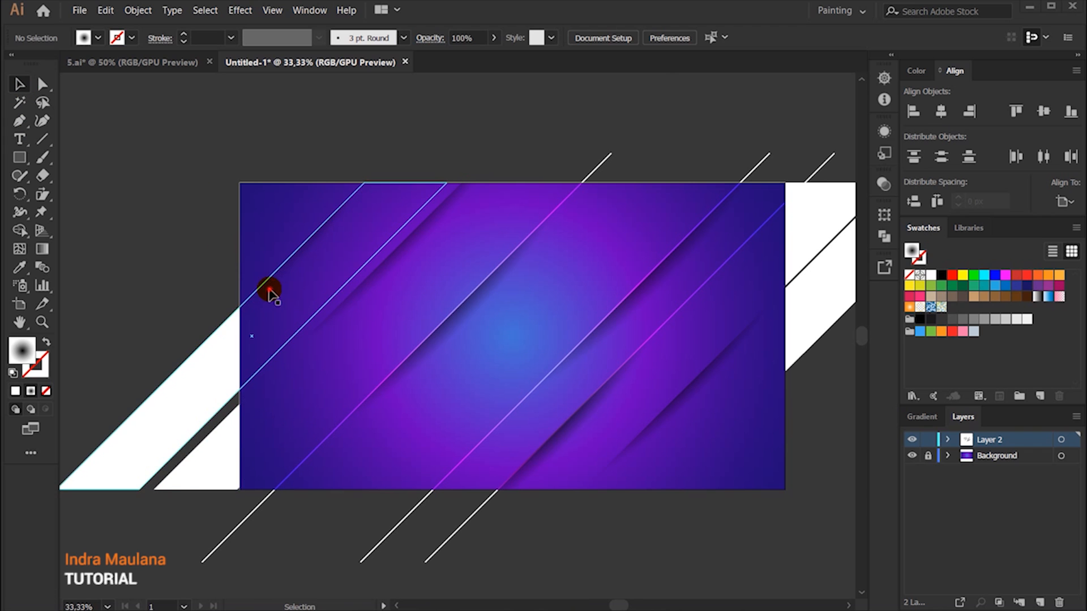
scroll(269, 291, up, 1)
click(311, 273)
key(g)
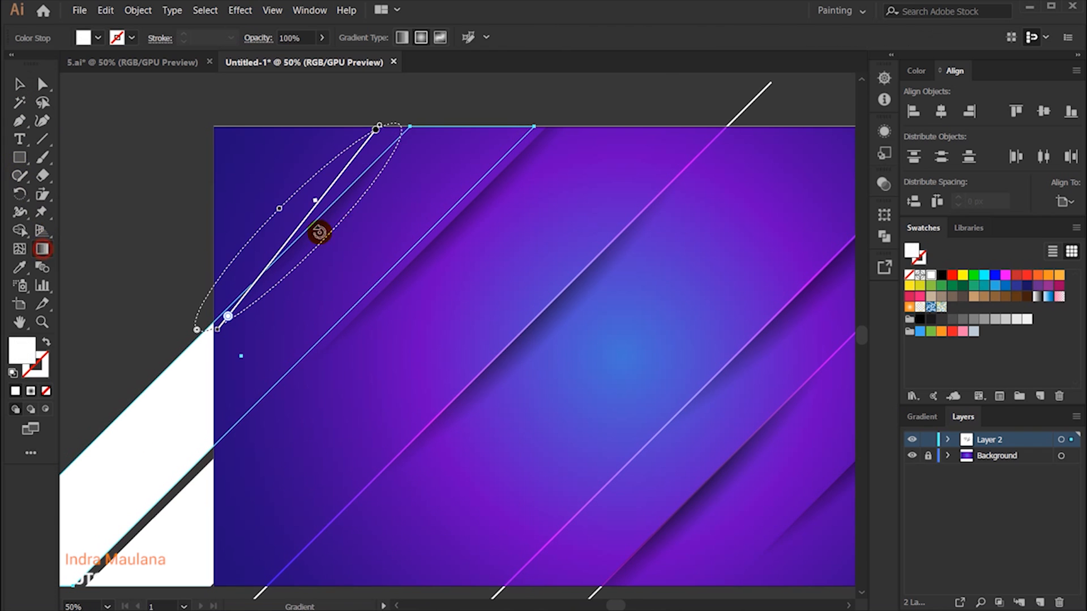
drag(228, 316, 240, 301)
click(378, 128)
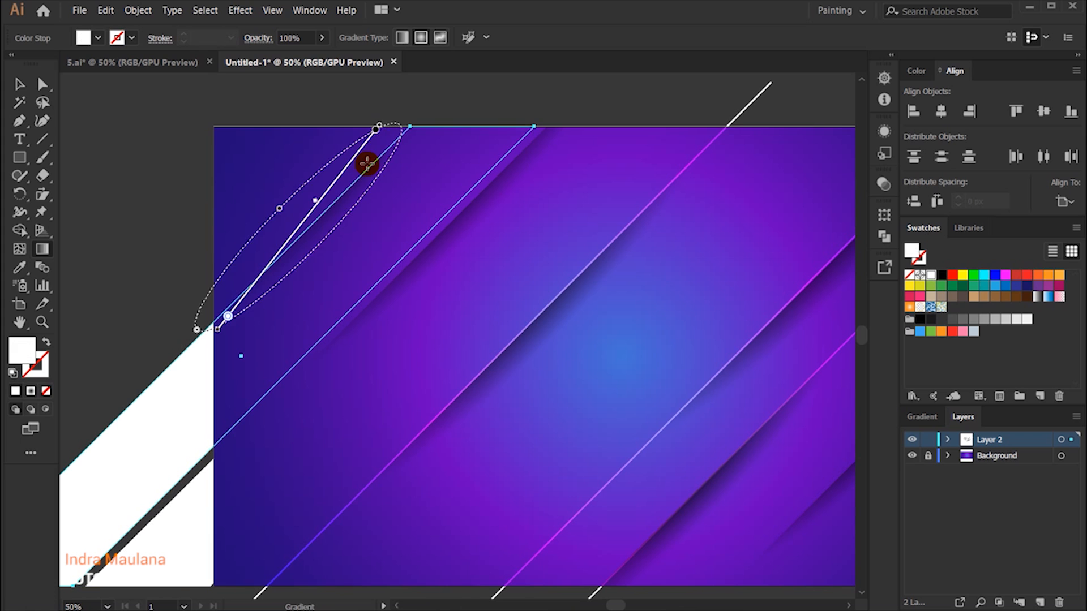
click(18, 269)
click(453, 241)
click(42, 249)
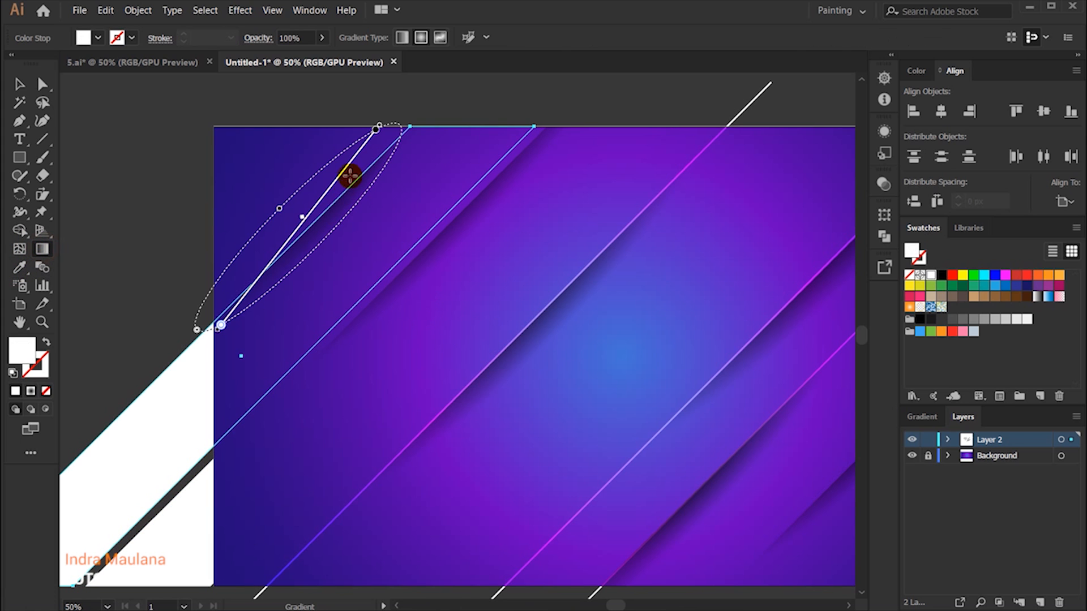
drag(220, 327, 223, 317)
click(383, 125)
drag(306, 215, 313, 215)
drag(377, 130, 364, 146)
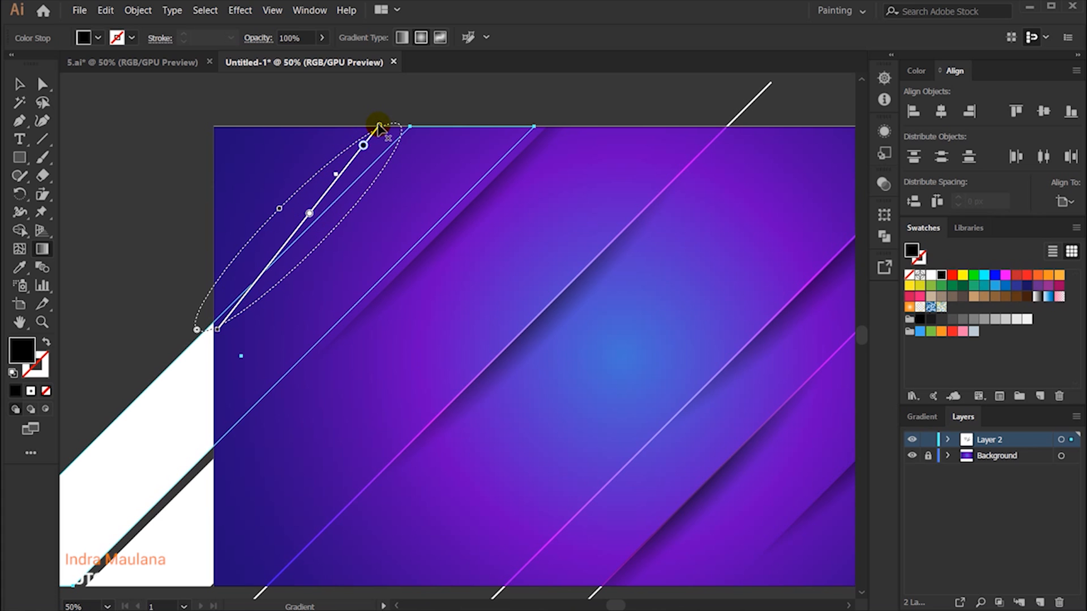
drag(283, 210, 281, 207)
drag(369, 151, 321, 201)
drag(375, 147, 197, 345)
key(v)
key(ctrl+z)
key(ctrl+z)
key(ctrl+z)
key(ctrl+z)
key(ctrl+z)
key(shift+Left)
key(shift+Left)
Step: Adjust the corner band's shadow gradient to a wider ellipse placed along the band's upper edge
key(g)
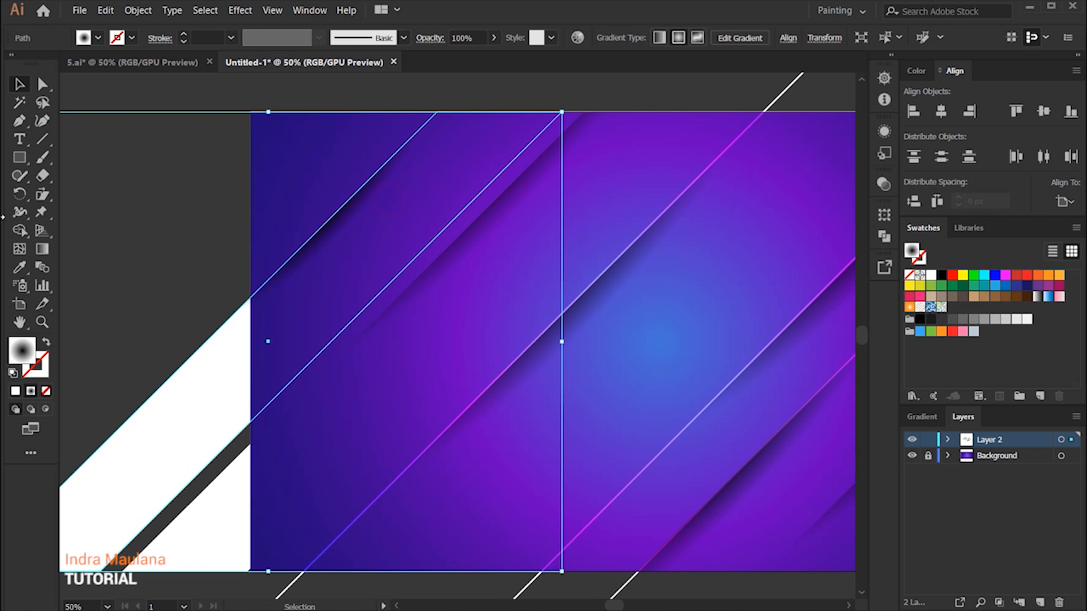
key(g)
mouse_move(380, 175)
mouse_down()
mouse_move(413, 169)
mouse_move(373, 158)
mouse_move(345, 195)
mouse_move(282, 191)
mouse_up()
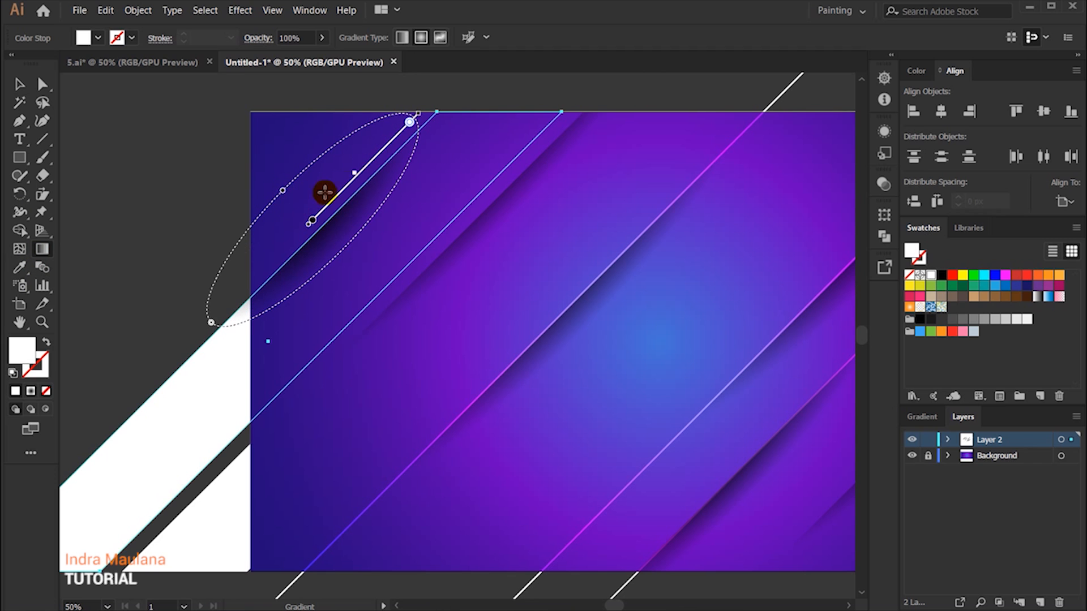
drag(356, 173, 358, 174)
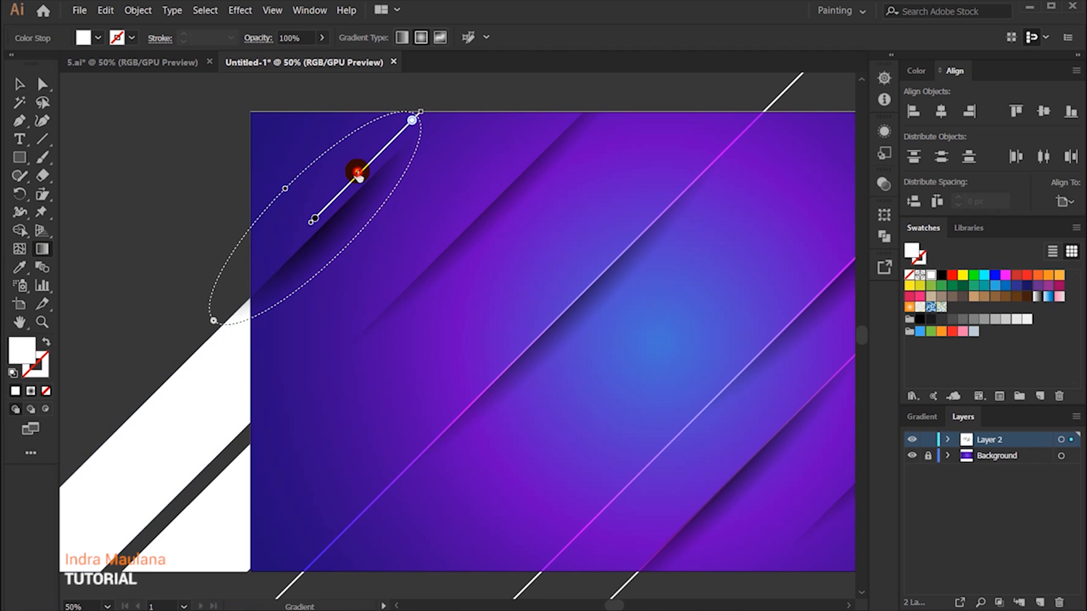
Step: Move the corner band right toward the neighboring shadow and shift its gradient down along the band's edge
click(19, 85)
drag(332, 236, 373, 240)
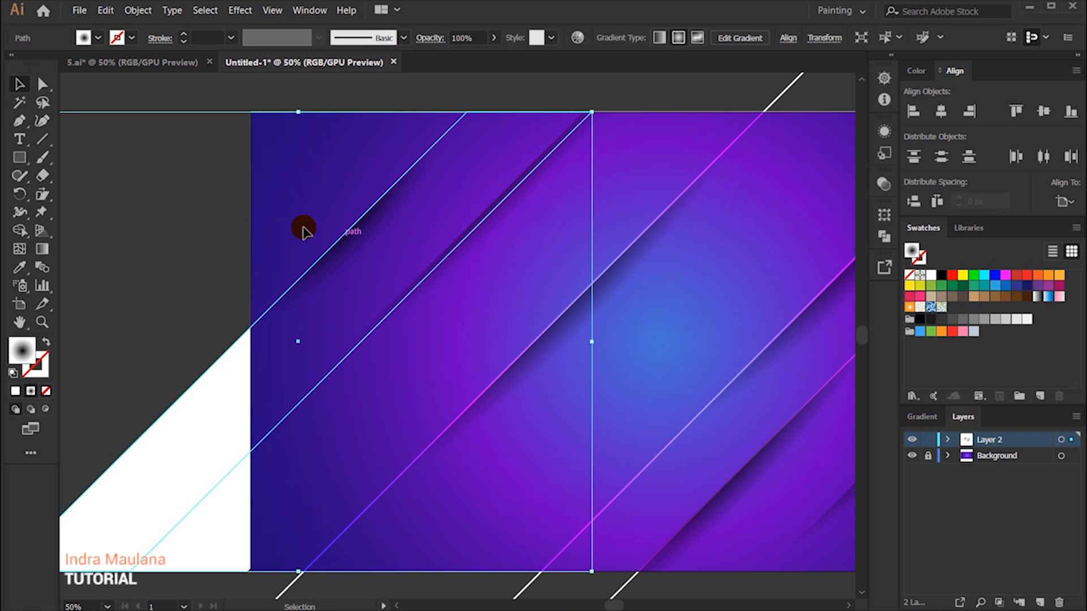
click(42, 249)
drag(399, 162, 370, 194)
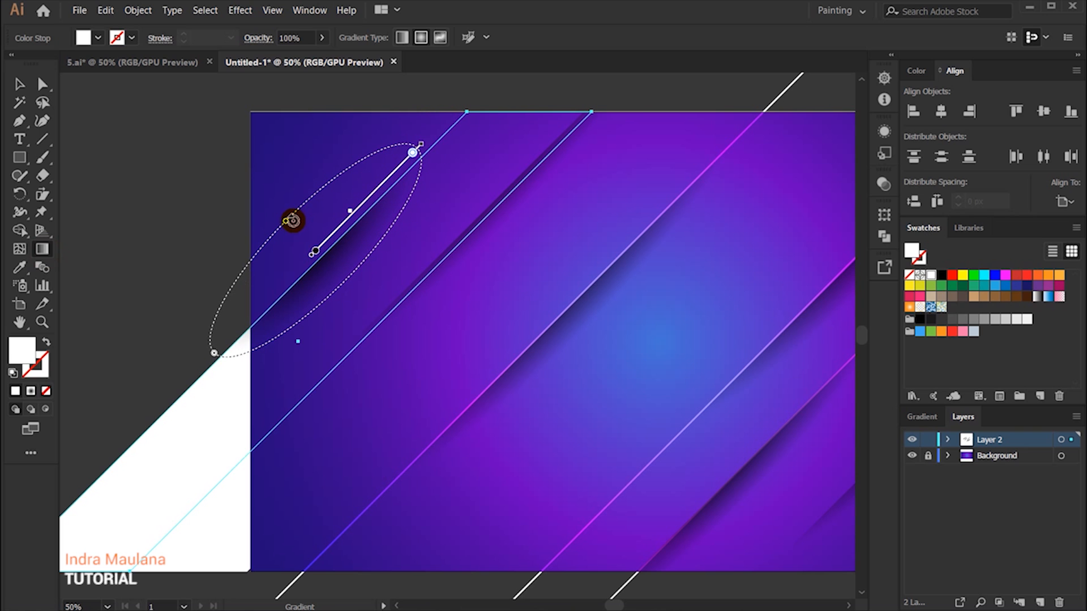
click(19, 84)
click(140, 121)
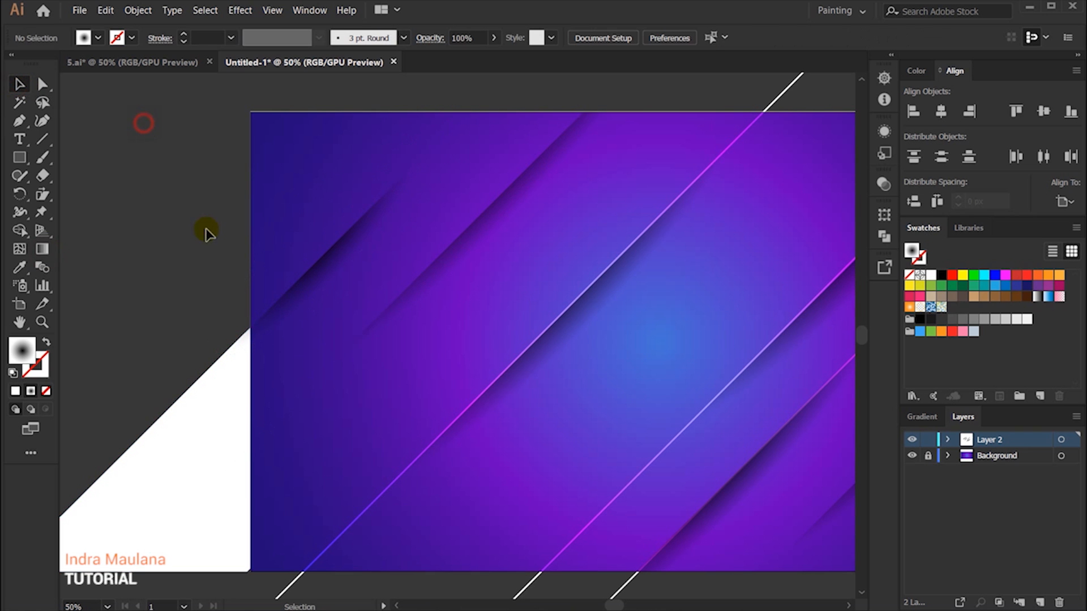
Step: Select the three diagonal lines and bring them to the front
scroll(206, 231, down, 1)
drag(155, 305, 144, 281)
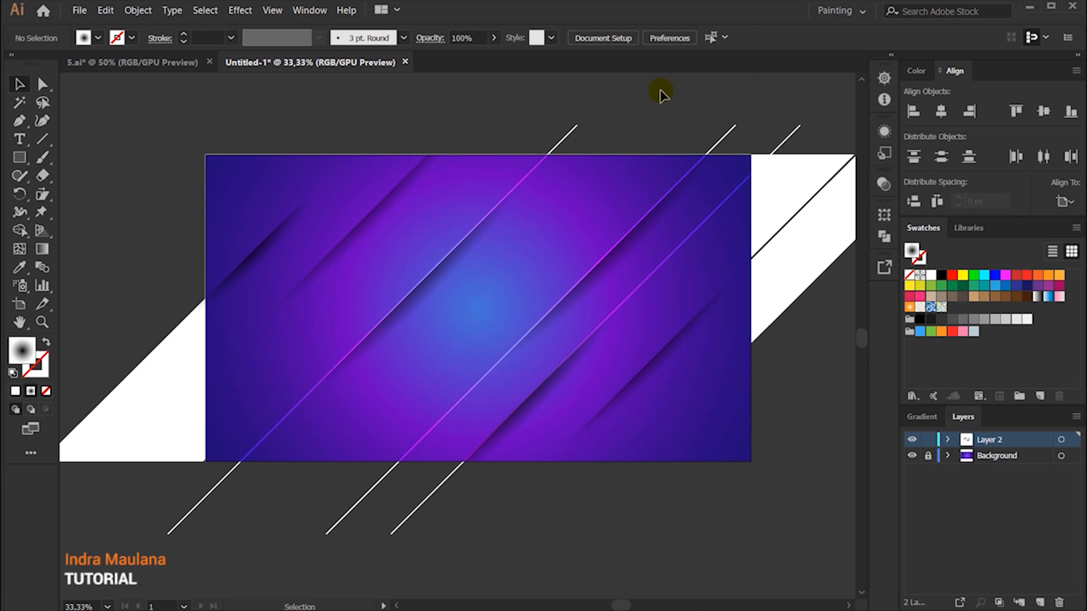
drag(660, 92, 565, 134)
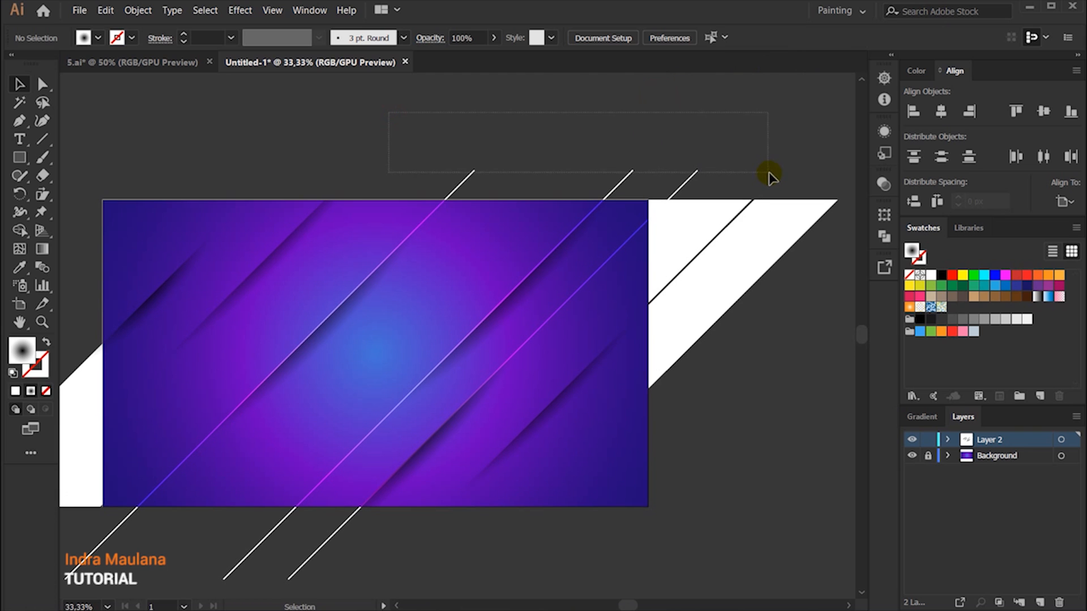
drag(768, 172, 770, 177)
right_click(623, 179)
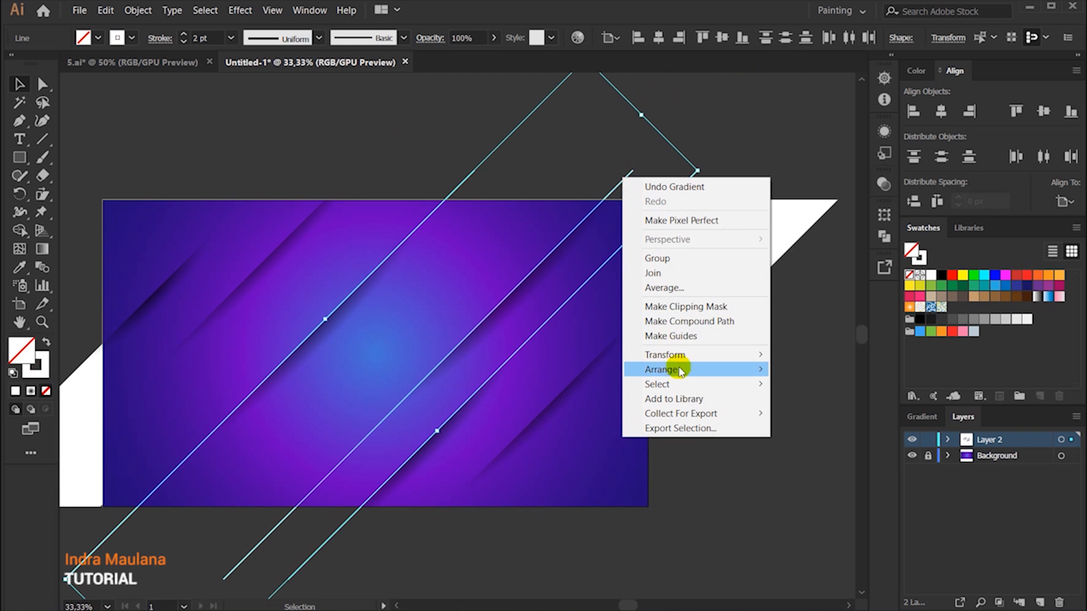
mouse_move(730, 372)
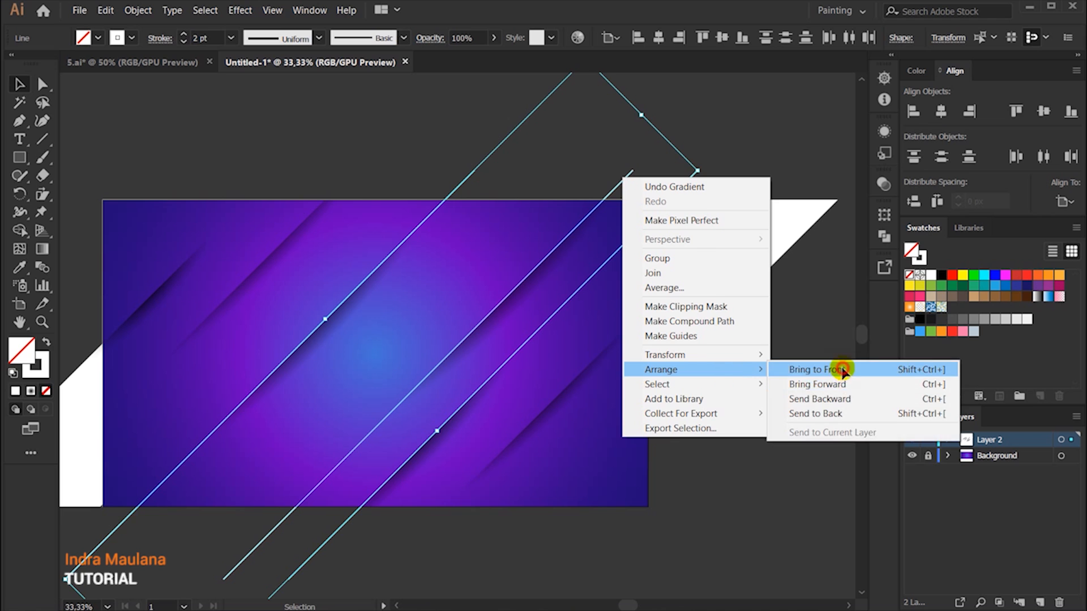
click(800, 373)
click(738, 413)
Step: Duplicate the leftmost diagonal line down and to the left so the copy crosses the artboard's lower-left part
drag(684, 449, 736, 402)
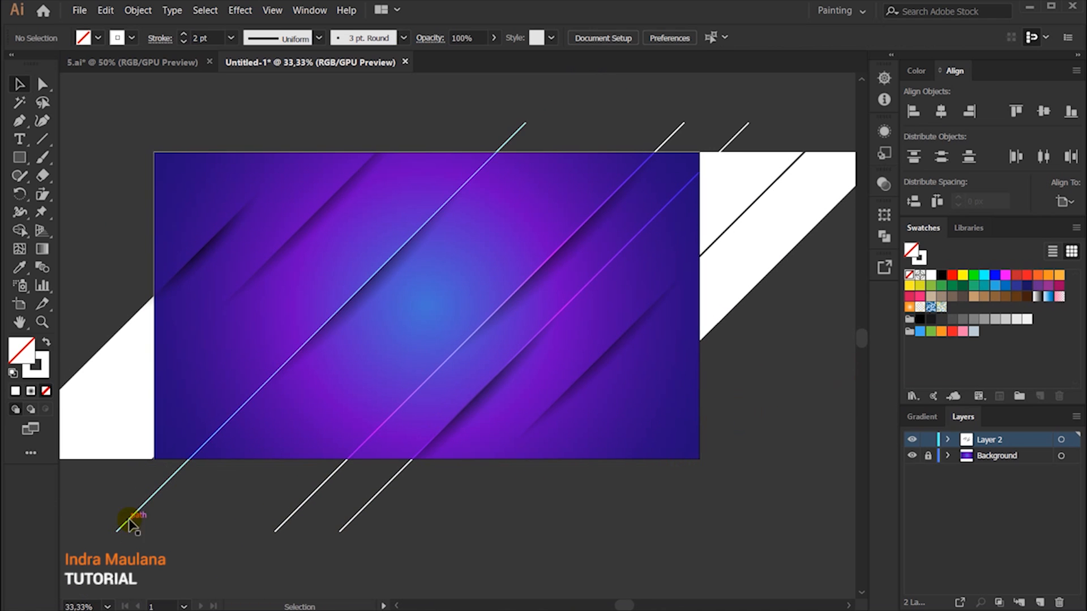
drag(181, 489, 75, 579)
click(299, 515)
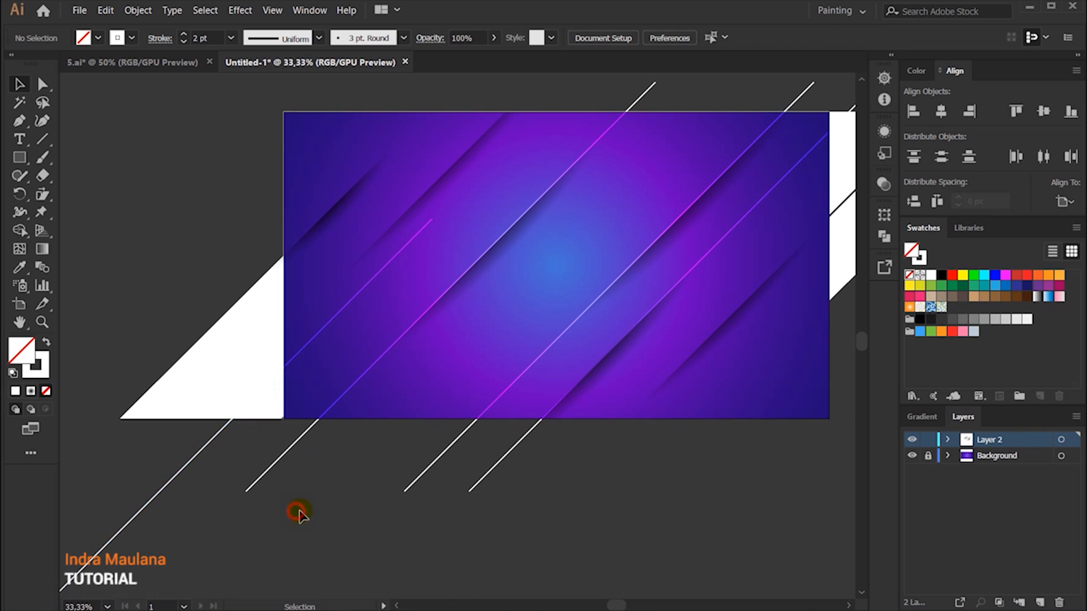
Step: Draw a large circle below the artboard with the Ellipse tool and give it a white fill with no stroke
drag(393, 513, 313, 513)
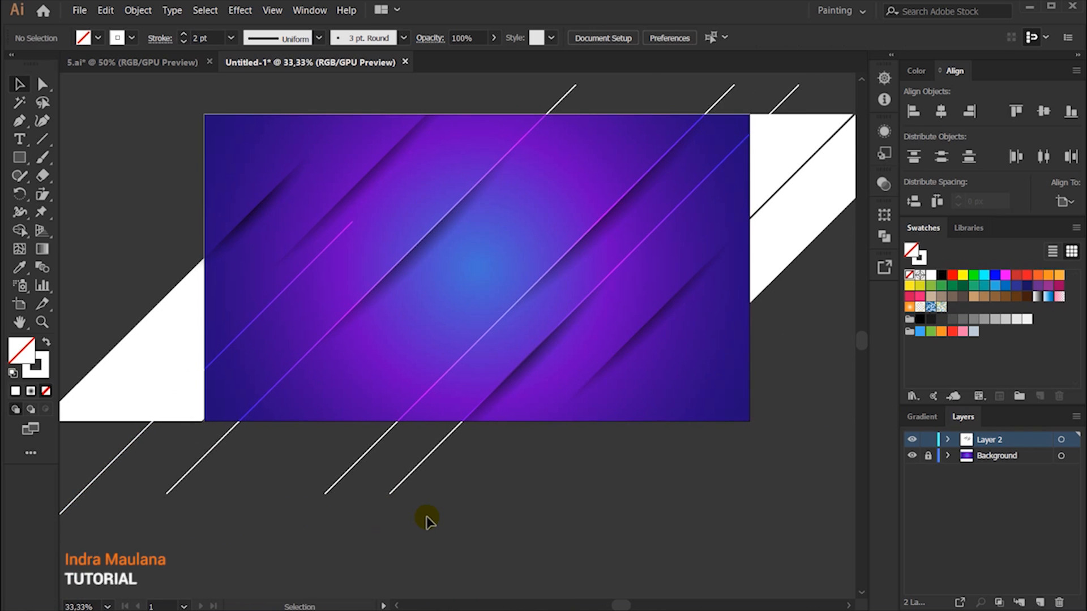
scroll(447, 522, down, 2)
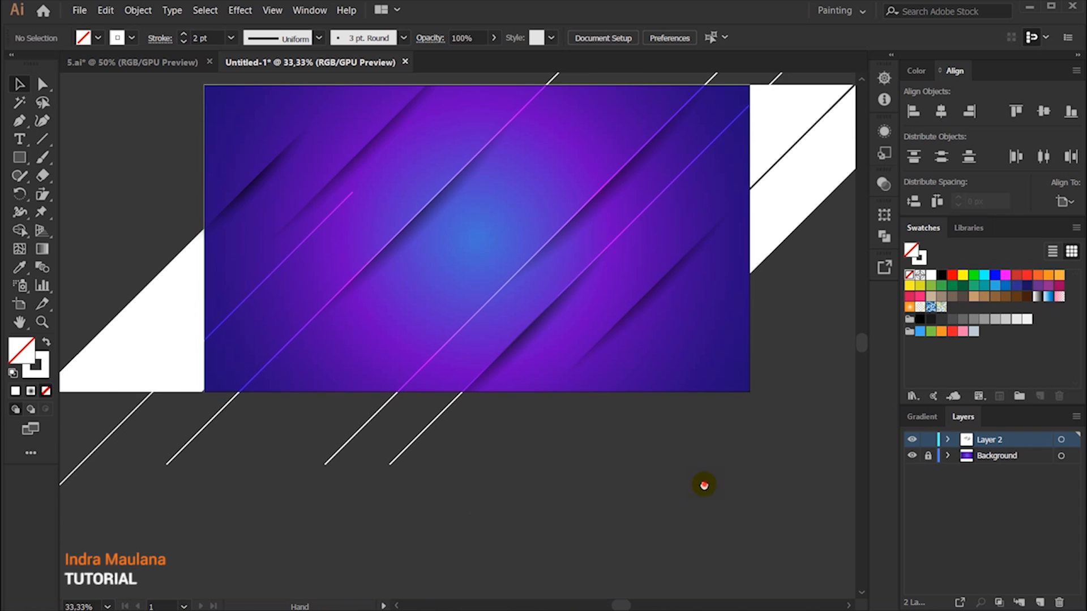
drag(704, 485, 613, 463)
drag(20, 157, 79, 193)
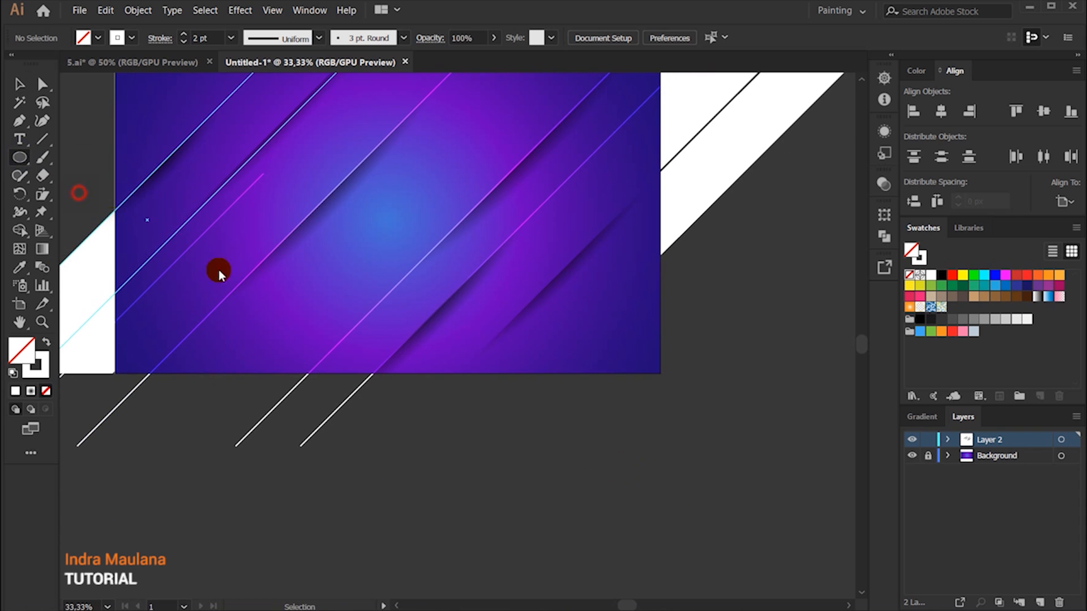
scroll(669, 430, down, 7)
drag(523, 384, 639, 483)
click(19, 85)
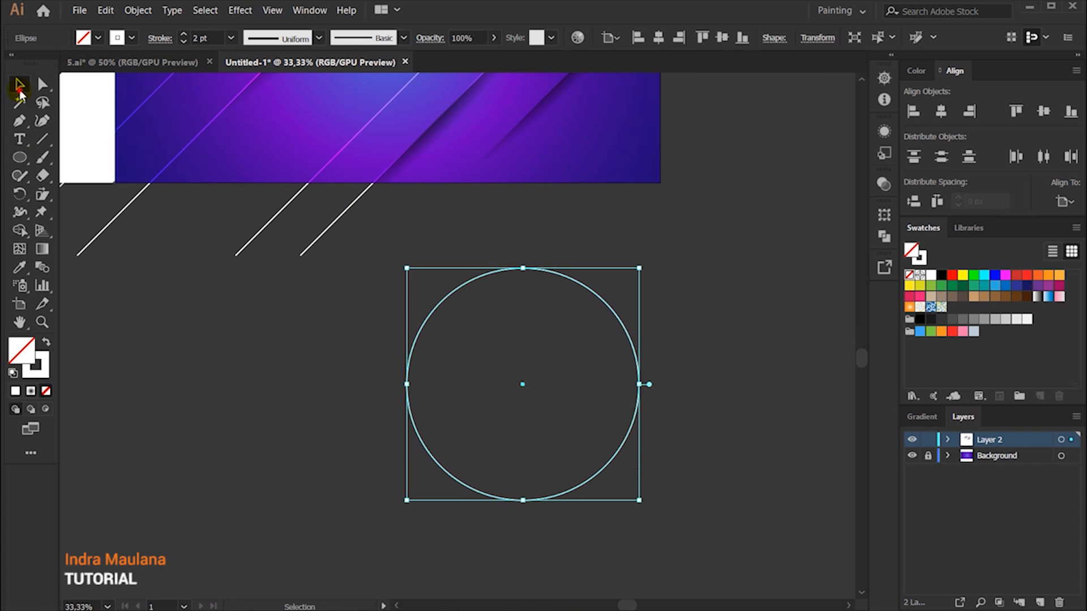
click(44, 342)
Step: Copy the white circle, paste it in front, fill the copy red and scale it down about its center
click(106, 10)
click(141, 72)
click(106, 10)
click(245, 104)
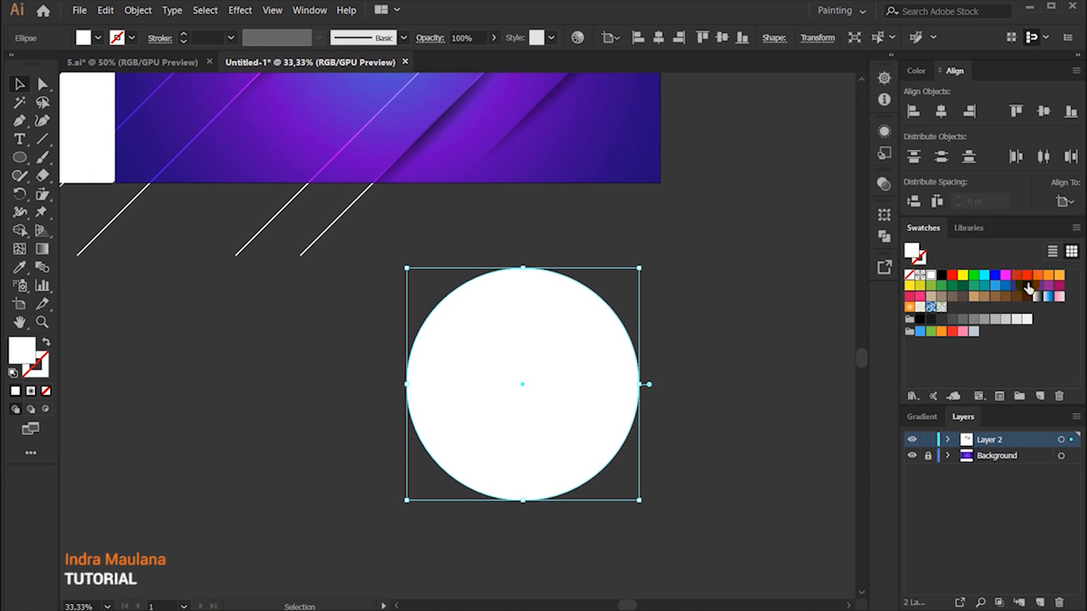
click(1023, 276)
drag(639, 266, 597, 309)
click(714, 249)
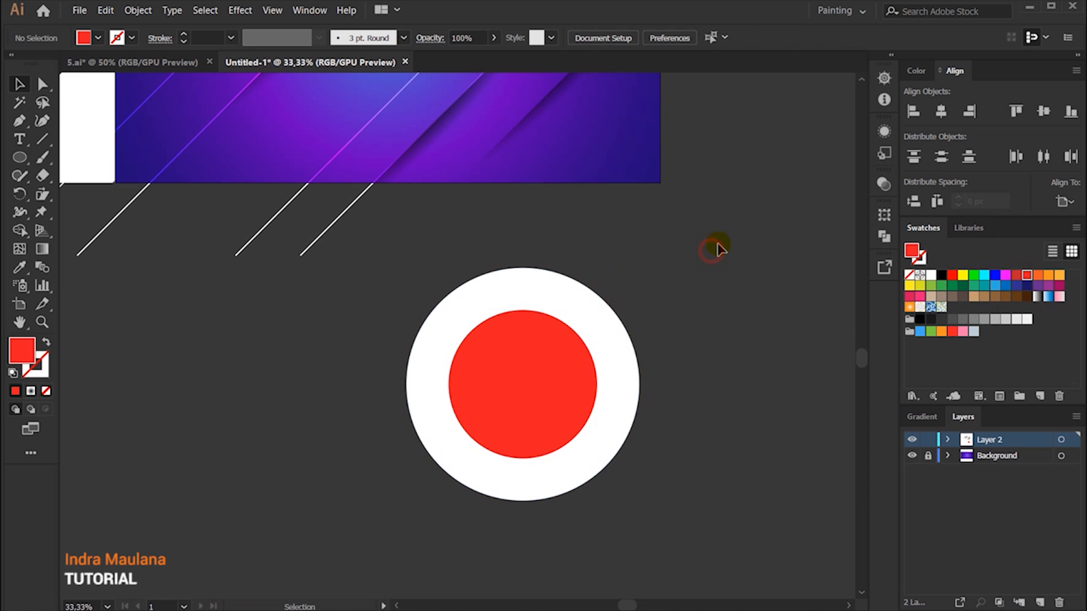
Step: Enlarge the red circle slightly about its center to leave a narrower white ring around it
click(553, 355)
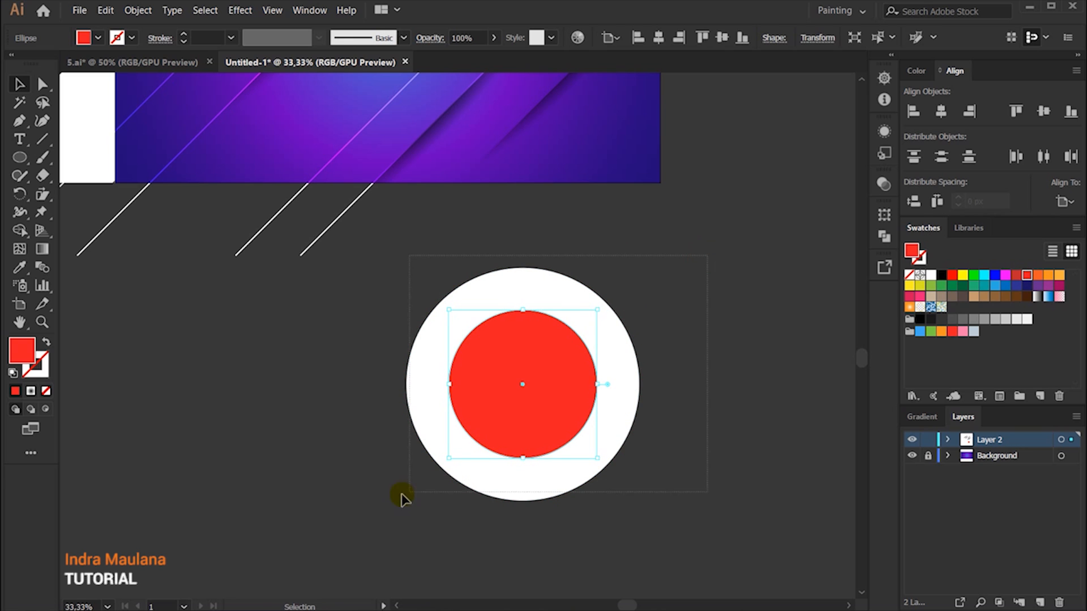
drag(378, 503, 371, 504)
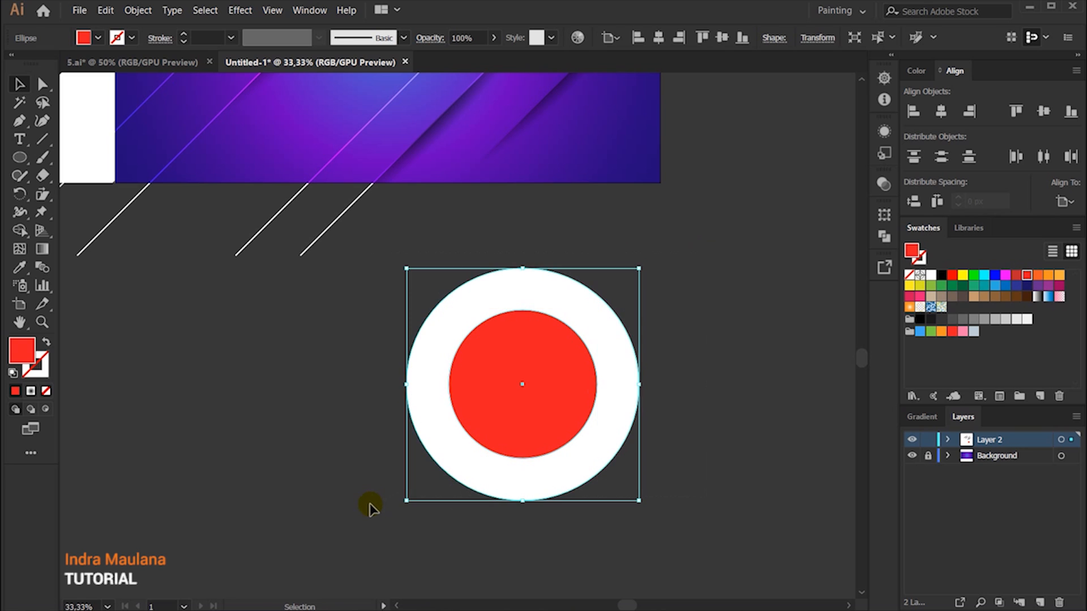
click(775, 302)
click(553, 355)
drag(596, 310, 608, 299)
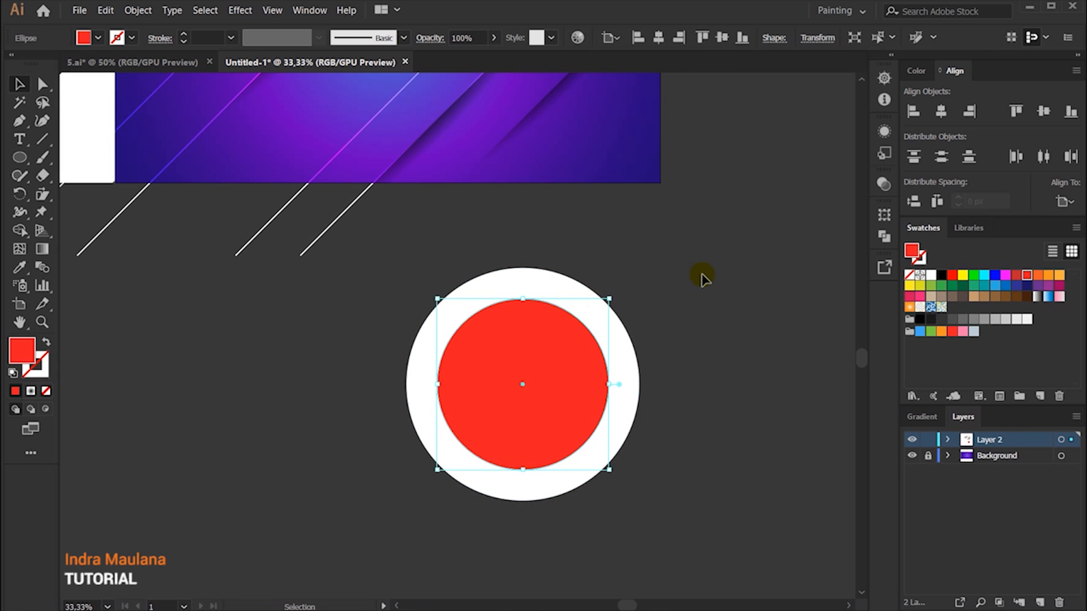
click(707, 246)
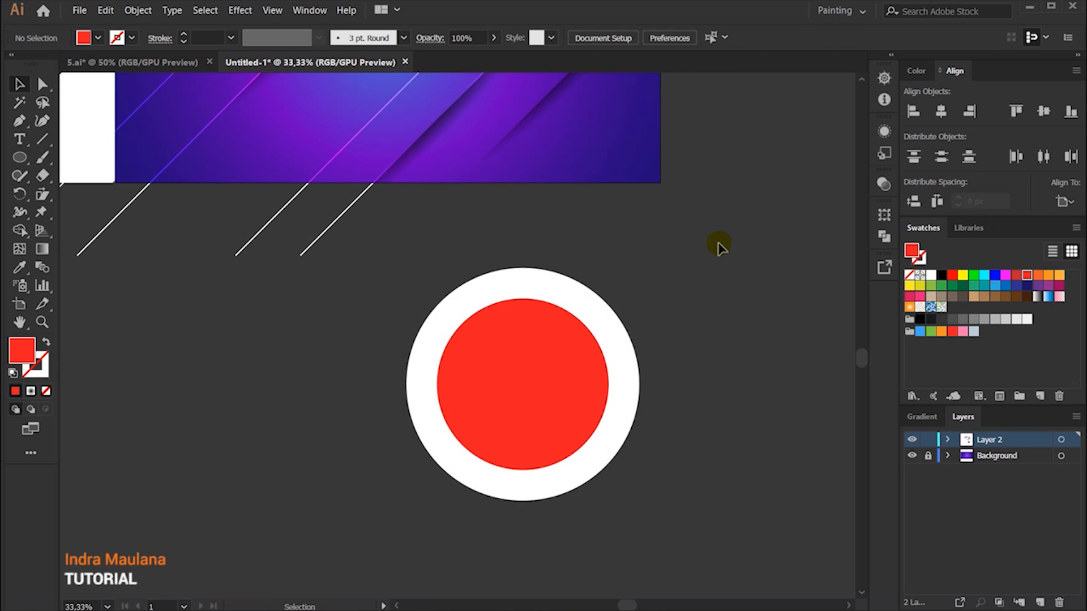
click(588, 366)
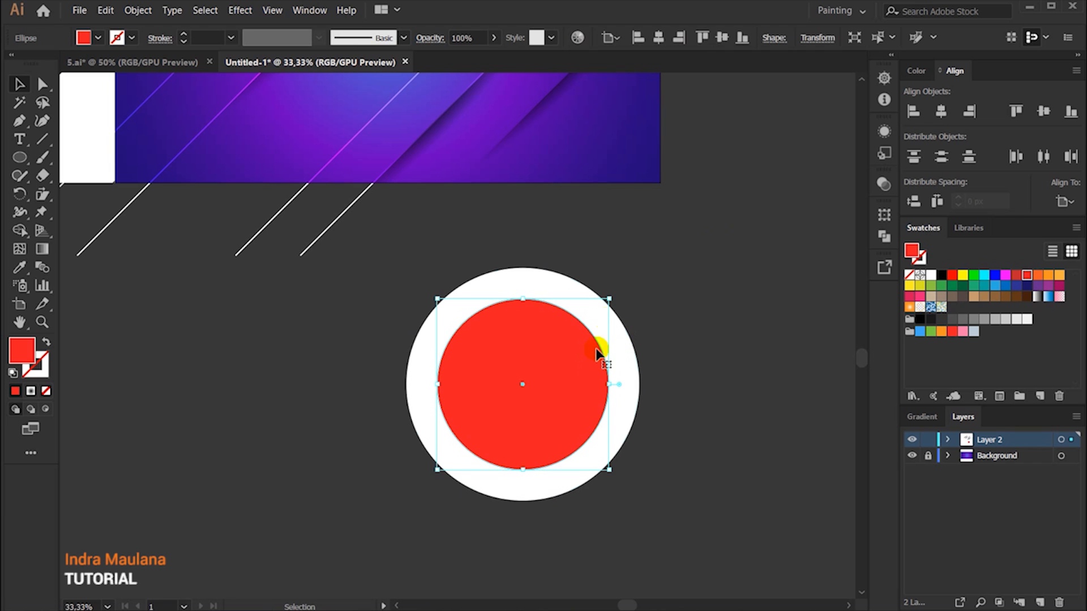
drag(609, 298, 605, 301)
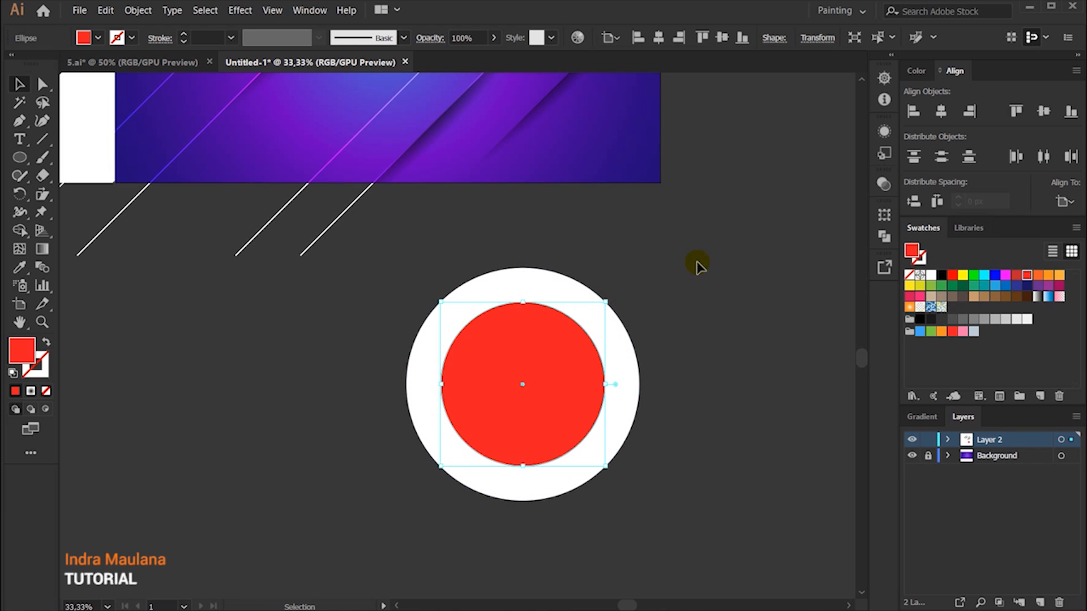
Step: Subtract the red circle from the white one with Minus Front to form a ring
drag(466, 420, 373, 509)
click(883, 236)
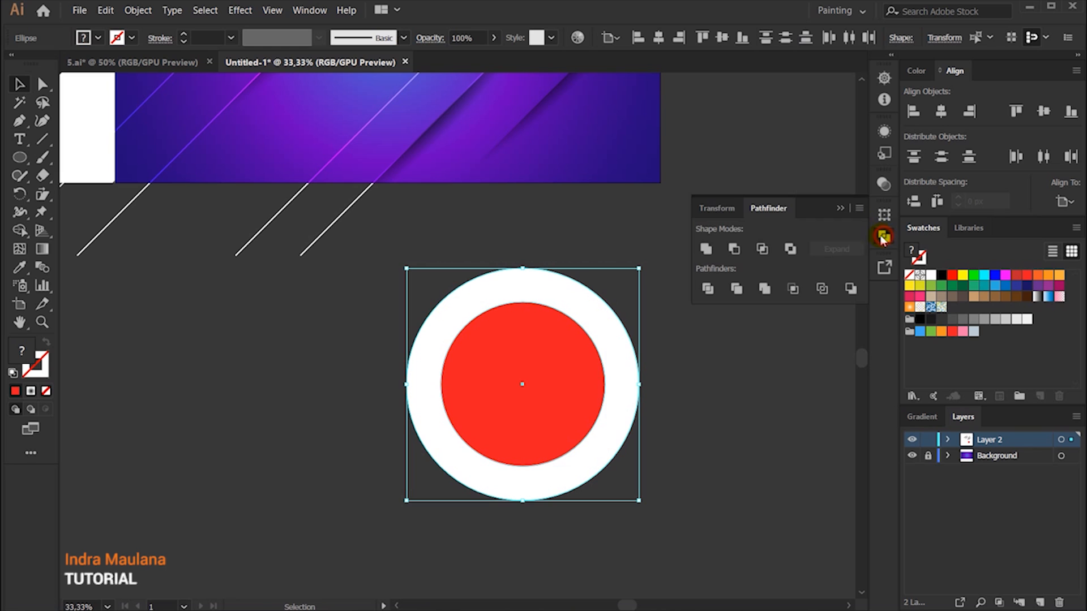
click(733, 255)
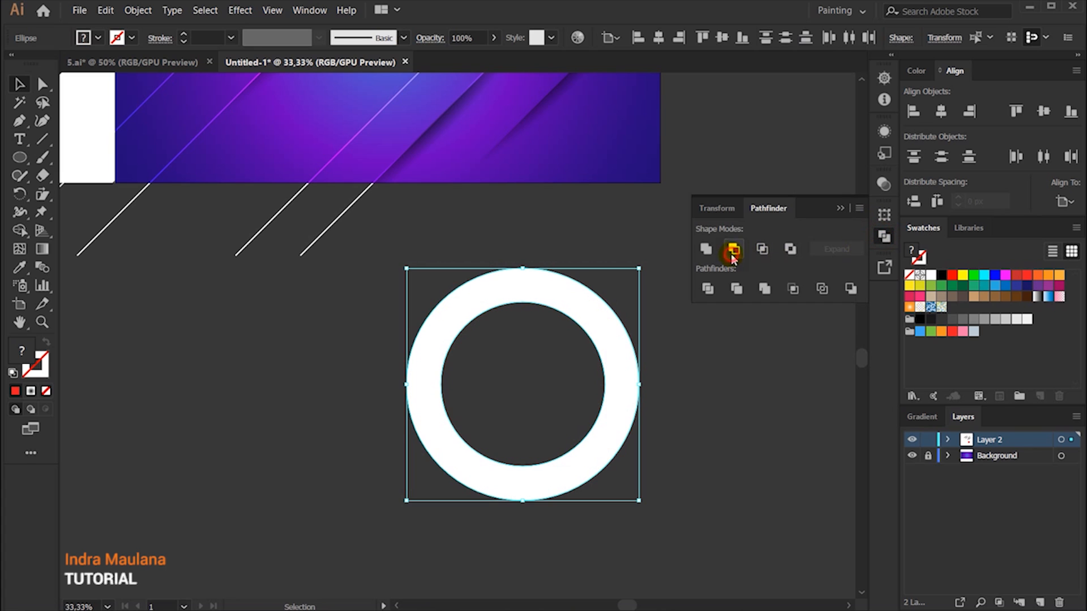
click(839, 208)
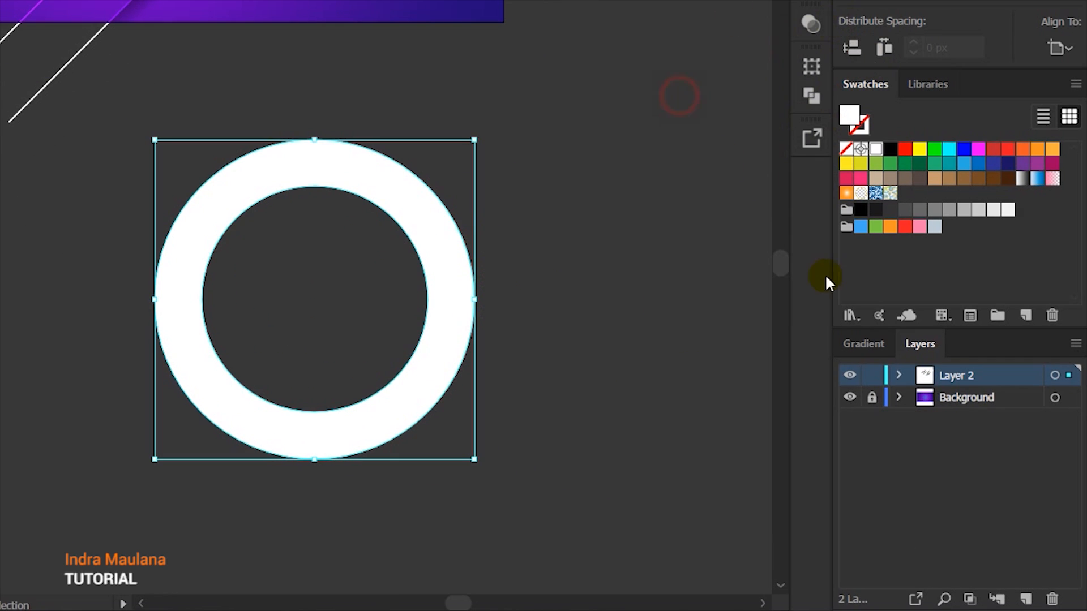
Step: Fill the ring with a radial black-and-white gradient and reverse it so black is at the center
click(864, 346)
click(865, 380)
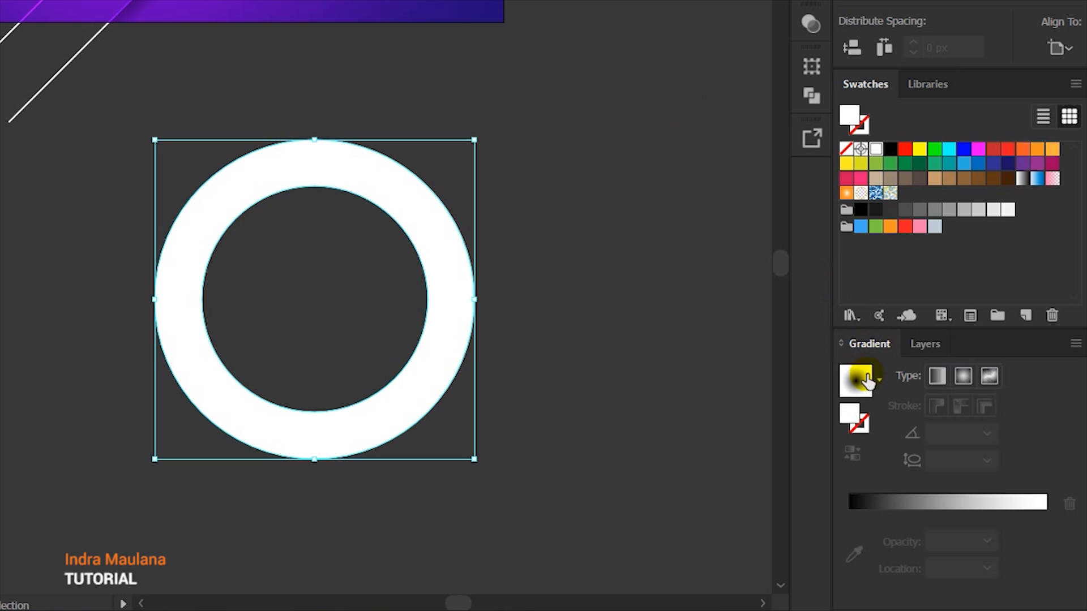
click(876, 388)
click(761, 420)
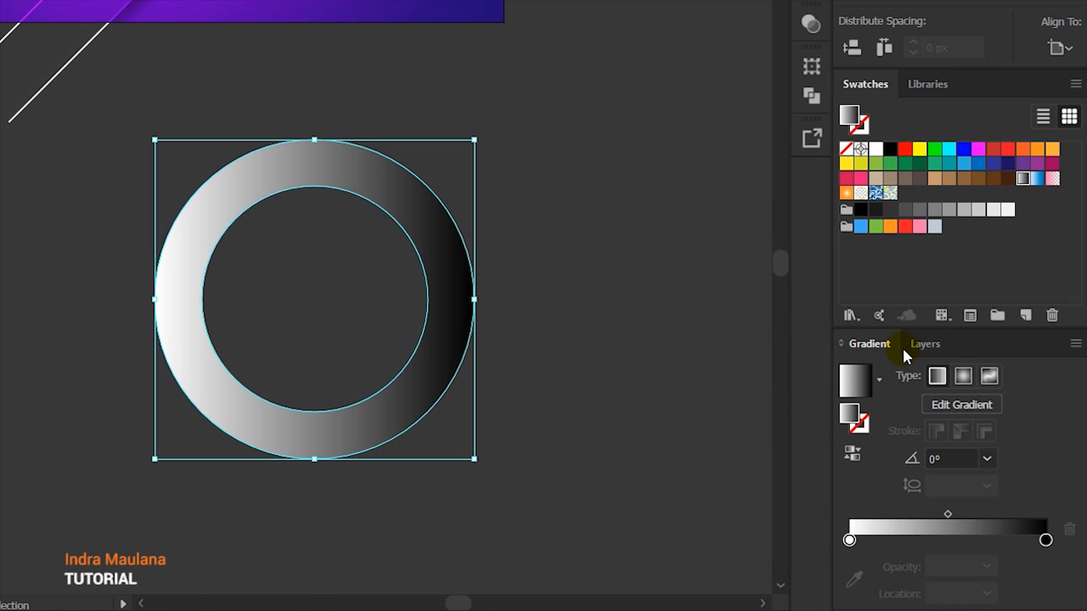
click(962, 376)
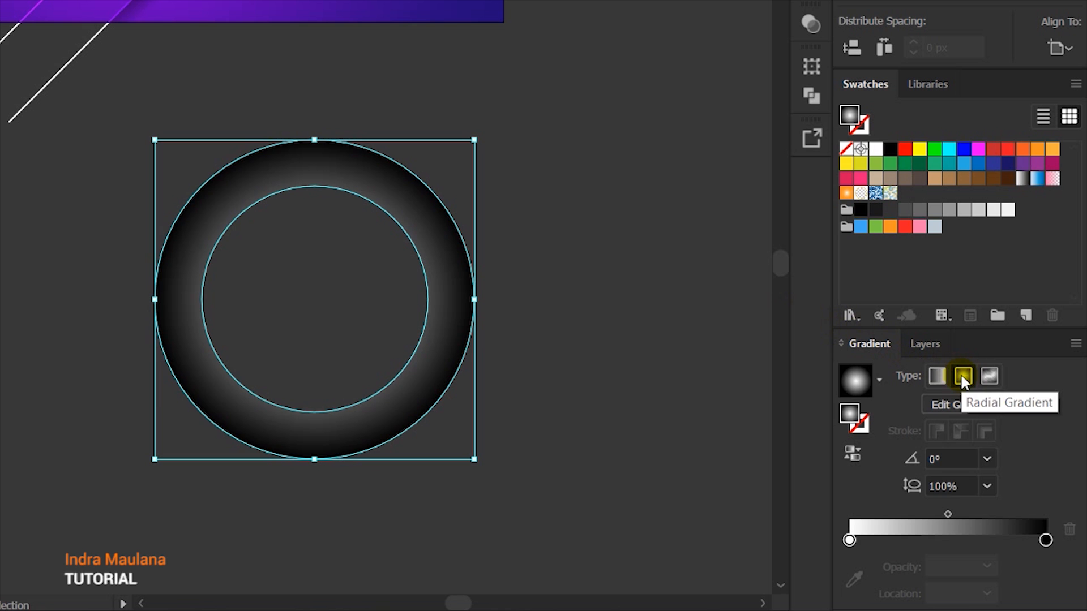
click(851, 454)
Step: Shift the ring's gradient midpoint outward toward the ring's inner edge to darken the inner shading
click(43, 249)
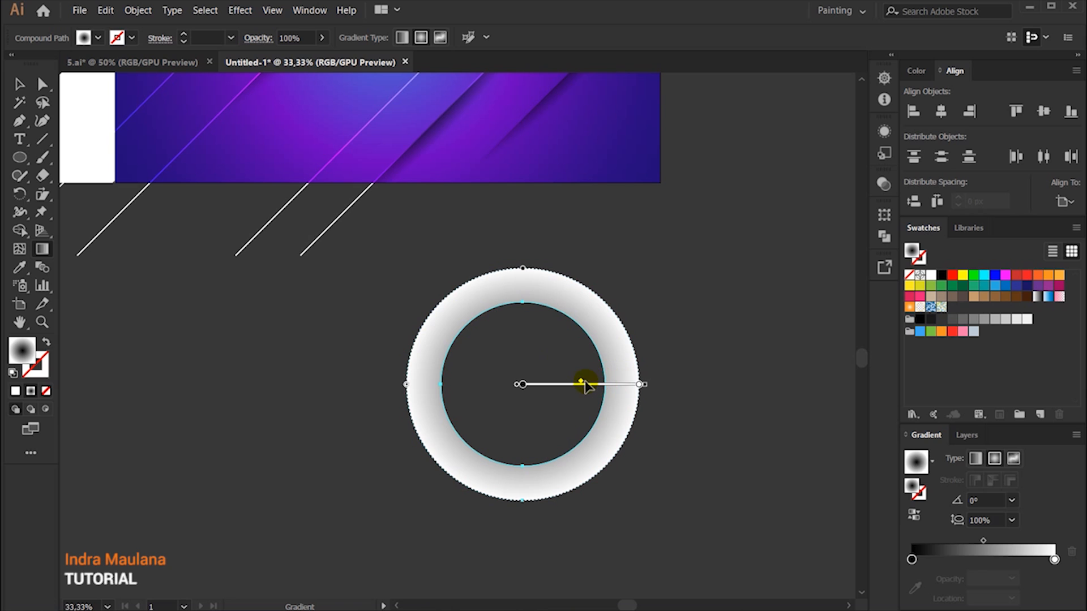
mouse_move(583, 385)
mouse_down()
mouse_move(635, 384)
mouse_move(604, 382)
mouse_up()
click(19, 84)
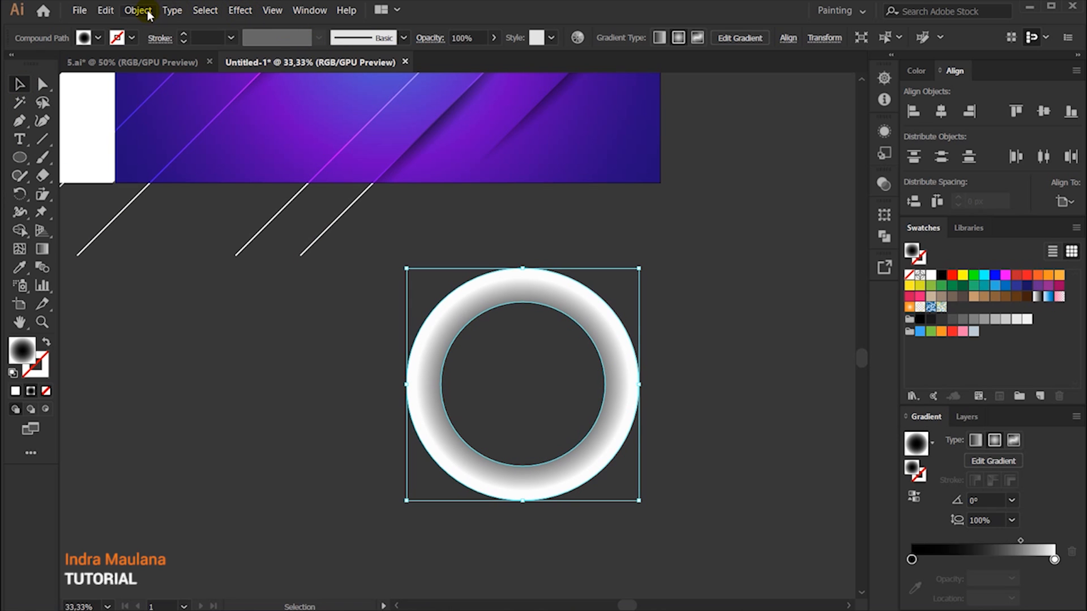
Step: Set the gradient ring's blending mode to Multiply
click(437, 41)
click(315, 59)
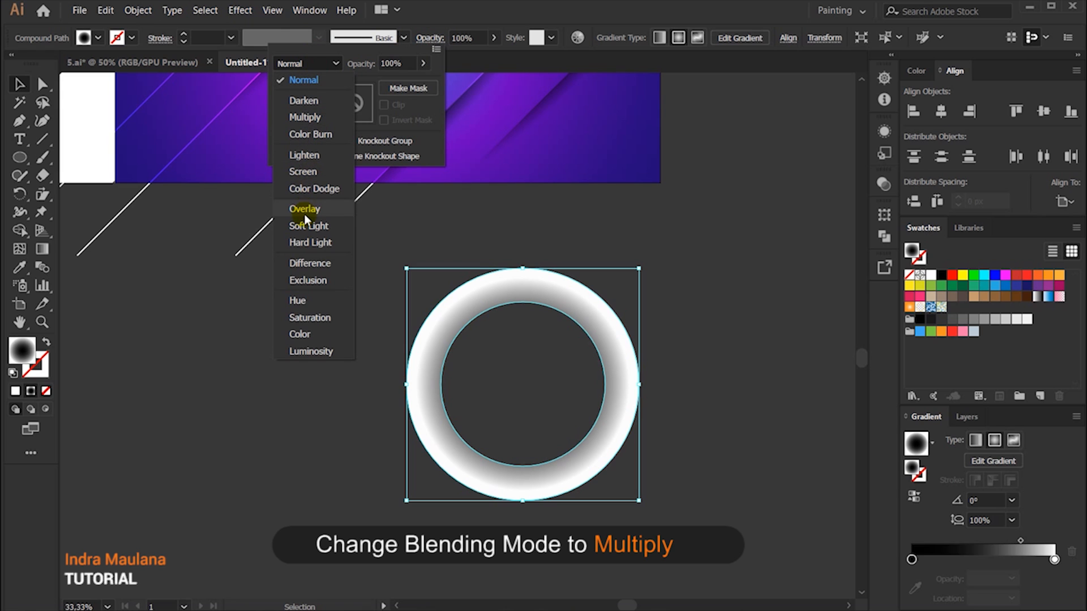
click(305, 117)
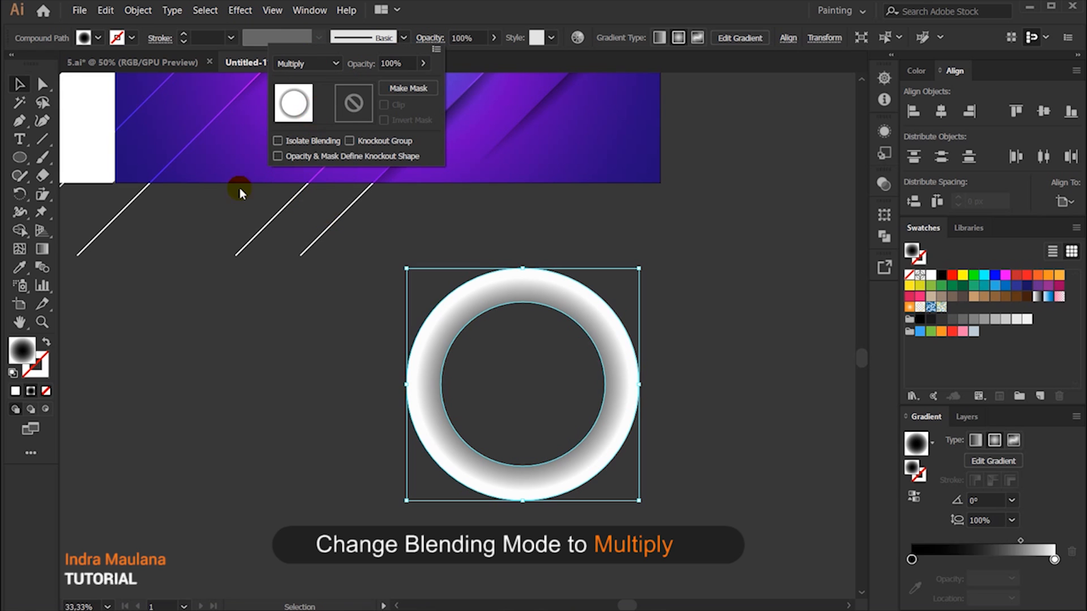
Step: Move the ring onto the artboard's lower-left corner so it partly overlaps the background
scroll(236, 297, up, 5)
drag(508, 461, 490, 185)
click(614, 387)
drag(619, 404, 714, 498)
click(660, 412)
click(642, 372)
drag(660, 345, 330, 368)
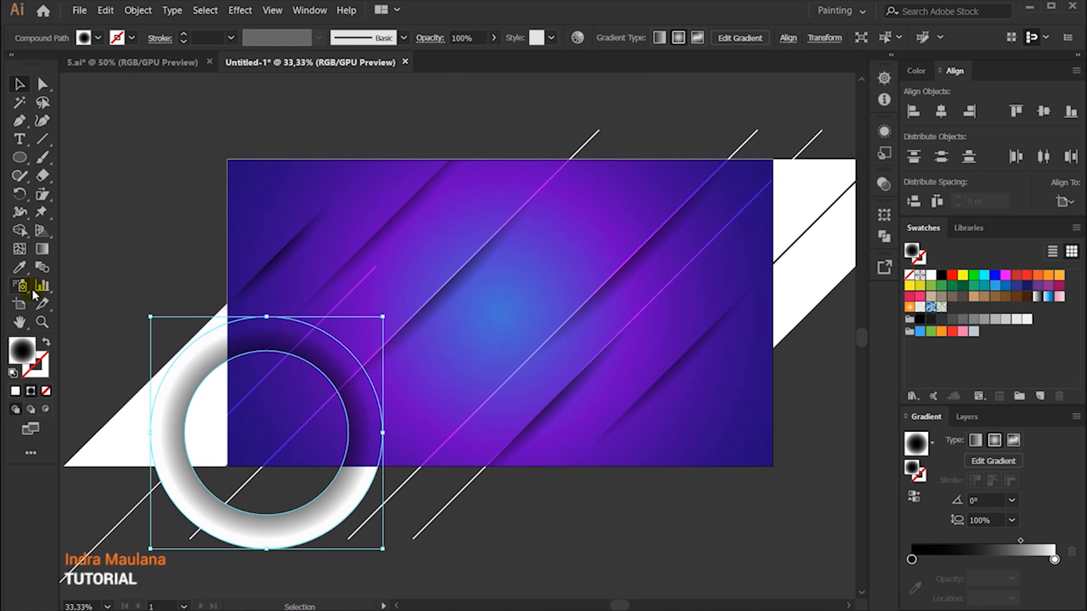
Step: Shift the lower-left ring's gradient midpoint inward to soften its shadow
key(g)
scroll(304, 385, up, 1)
drag(369, 456, 341, 456)
scroll(360, 426, down, 1)
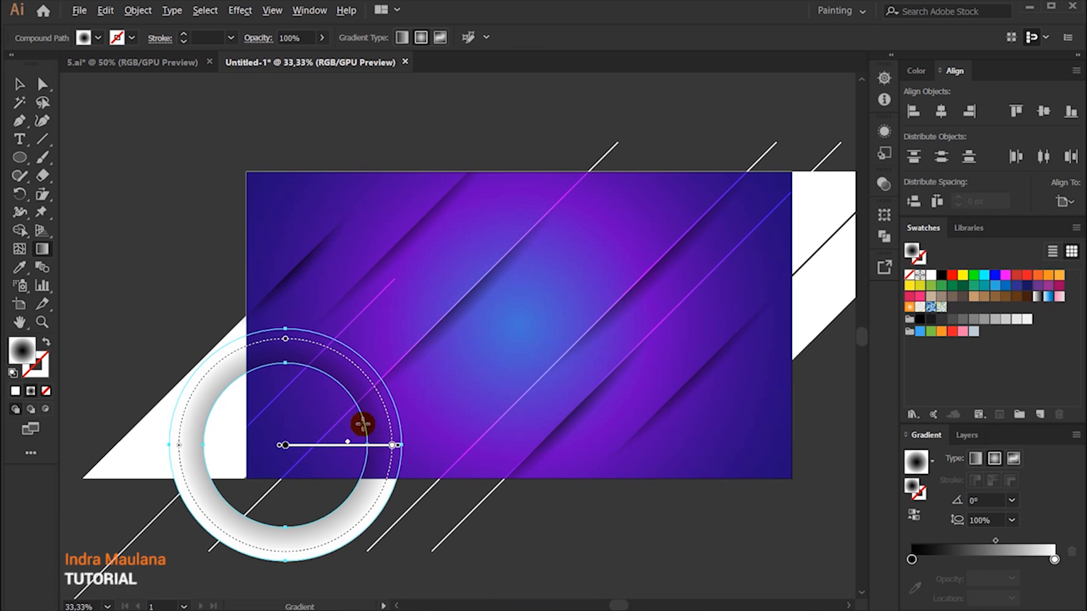
ctrl+click(630, 555)
Step: Enlarge the lower-left ring slightly about its center
click(19, 84)
click(295, 430)
click(383, 444)
drag(398, 335, 412, 320)
click(702, 528)
drag(722, 517, 626, 461)
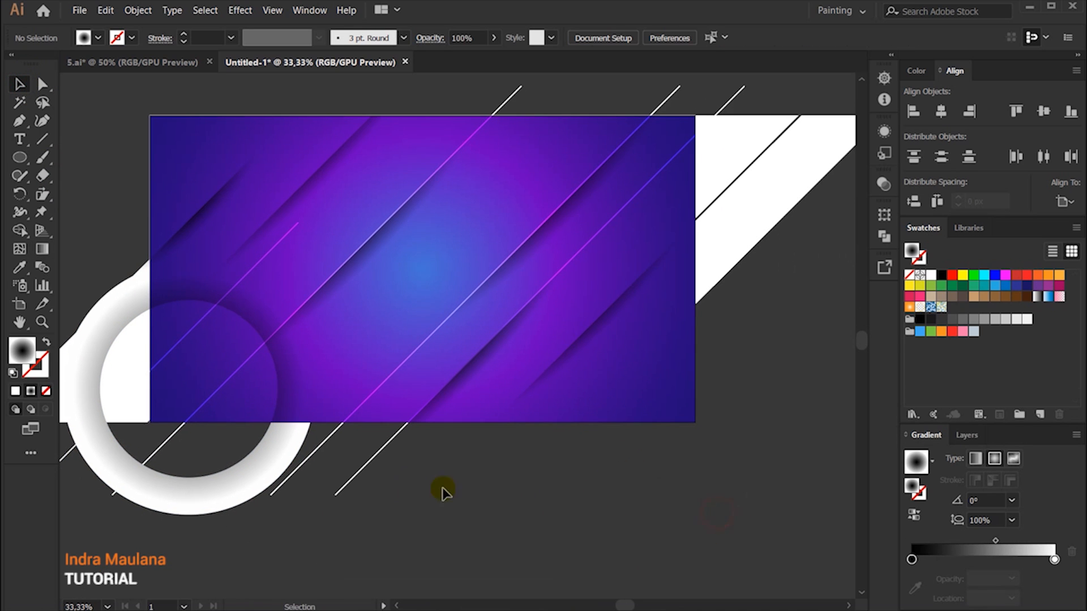
Step: Duplicate the lower-left ring onto the artboard's upper-right corner and scale the copy down
drag(270, 478, 743, 239)
drag(771, 320, 657, 438)
drag(674, 393, 648, 370)
click(709, 421)
drag(691, 458, 786, 357)
Step: Shift the upper-right ring's gradient midpoint inward to lighten its shadow
click(655, 177)
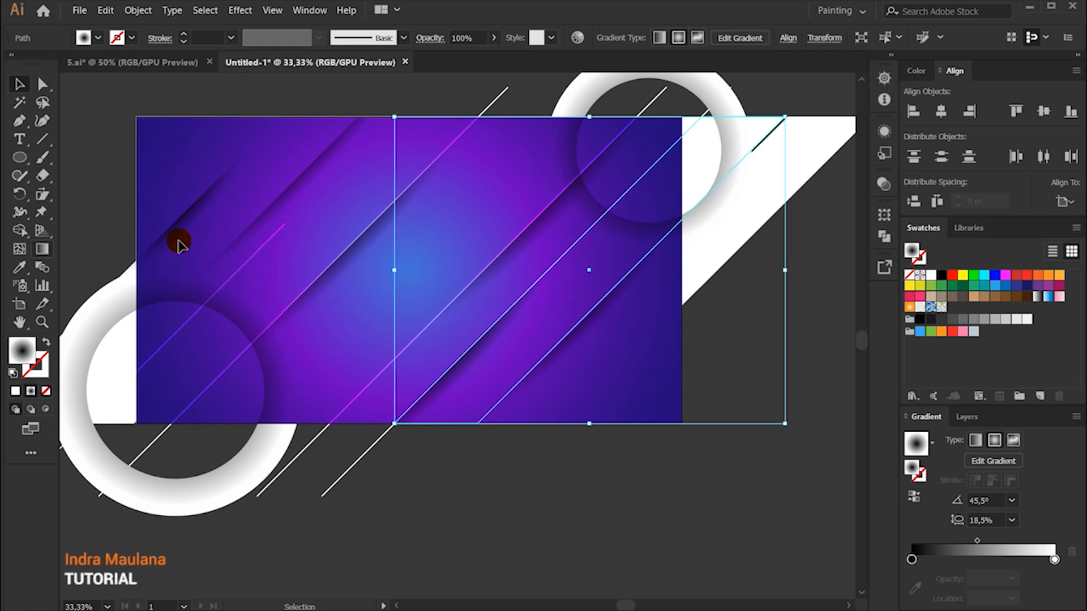
click(707, 227)
click(42, 249)
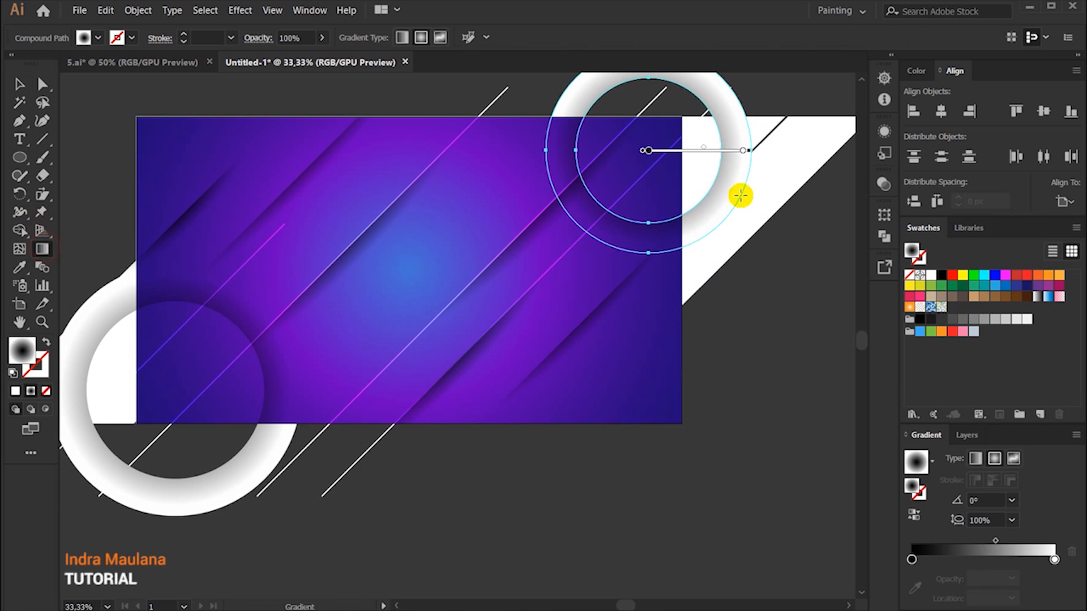
drag(705, 148, 686, 146)
key(v)
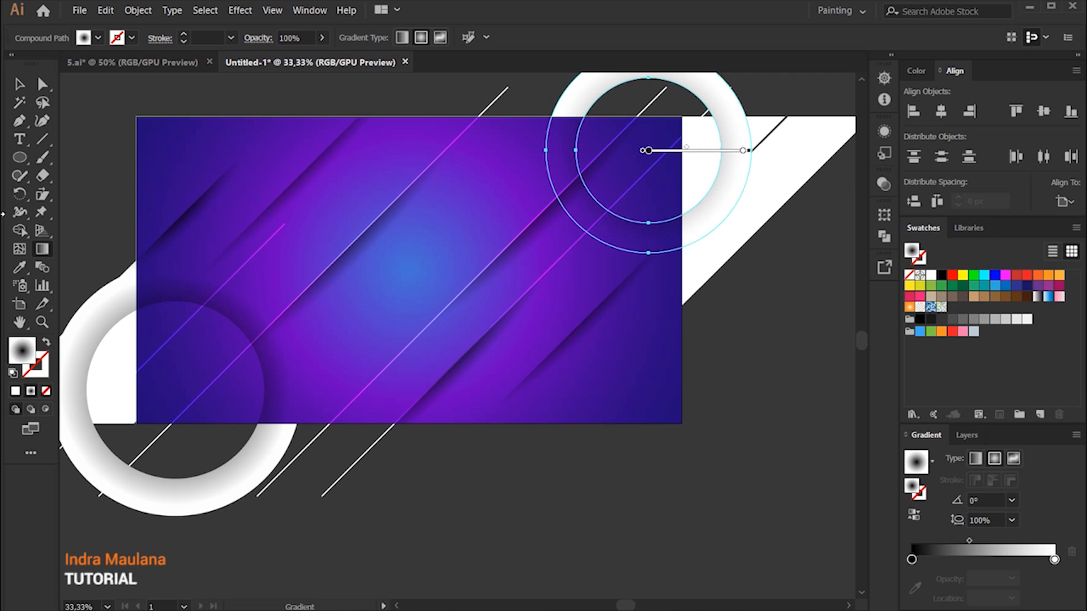
Step: Duplicate the upper-right ring to the artboard's lower edge and scale the copy to a smaller size
drag(699, 233, 563, 416)
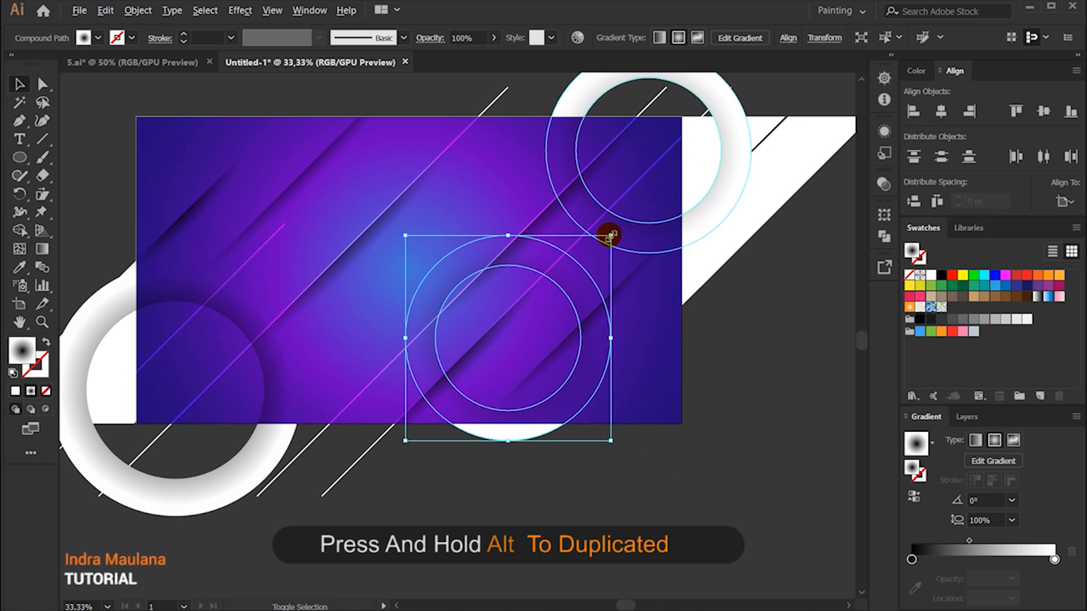
drag(606, 236, 570, 274)
click(641, 504)
drag(639, 504, 608, 463)
drag(519, 272, 526, 350)
click(658, 469)
drag(640, 467, 661, 538)
click(555, 473)
drag(566, 386, 592, 364)
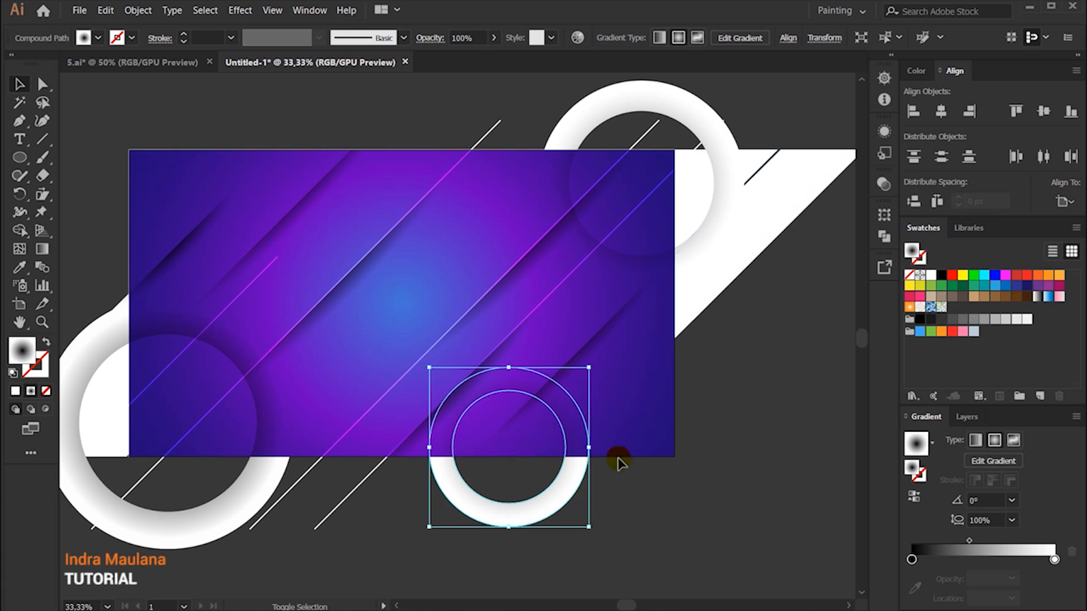
Step: Move the small ring from the lower edge to the artboard's lower-right corner
click(645, 512)
drag(645, 511, 622, 462)
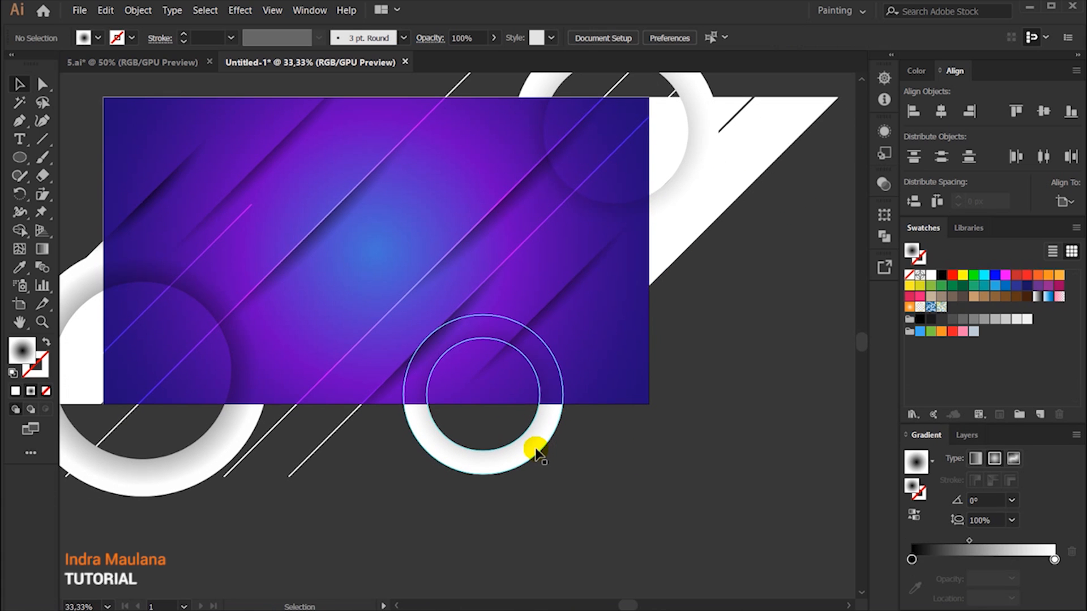
drag(534, 452, 692, 467)
click(606, 482)
click(780, 355)
drag(771, 342, 864, 422)
drag(810, 465, 791, 430)
click(619, 563)
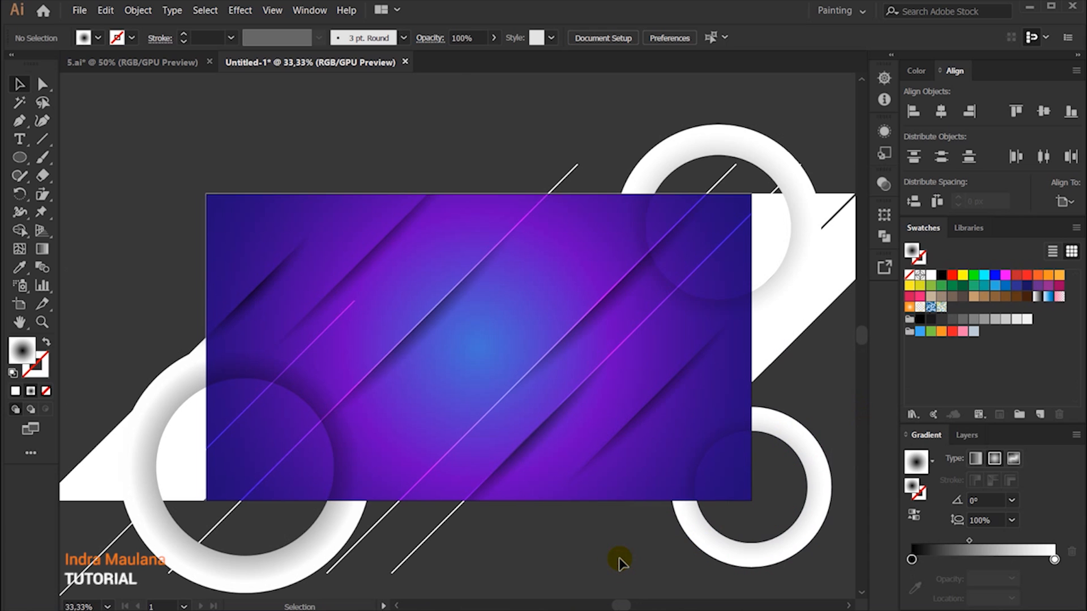
Step: Paste a copy of the diagonal shadow band left of the artboard's centre directly in front of the original
scroll(620, 563, down, 1)
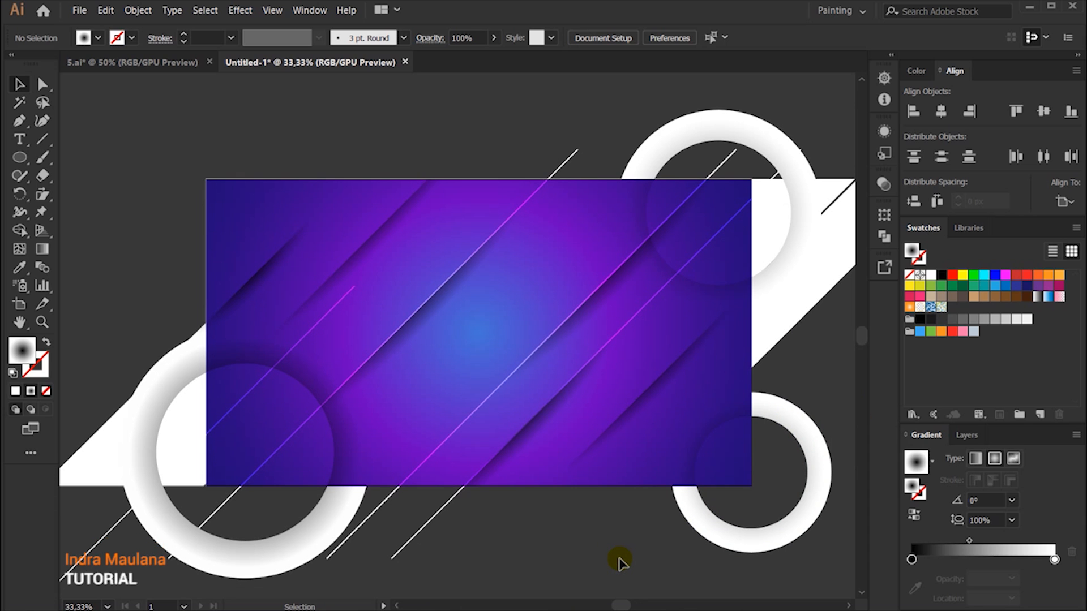
scroll(620, 563, down, 3)
click(439, 189)
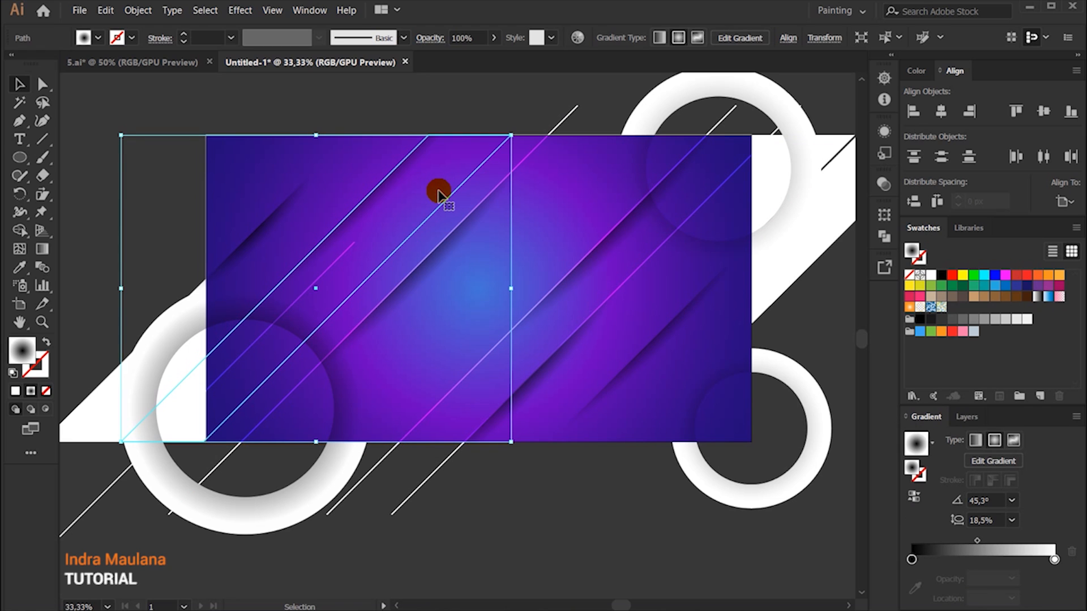
click(106, 11)
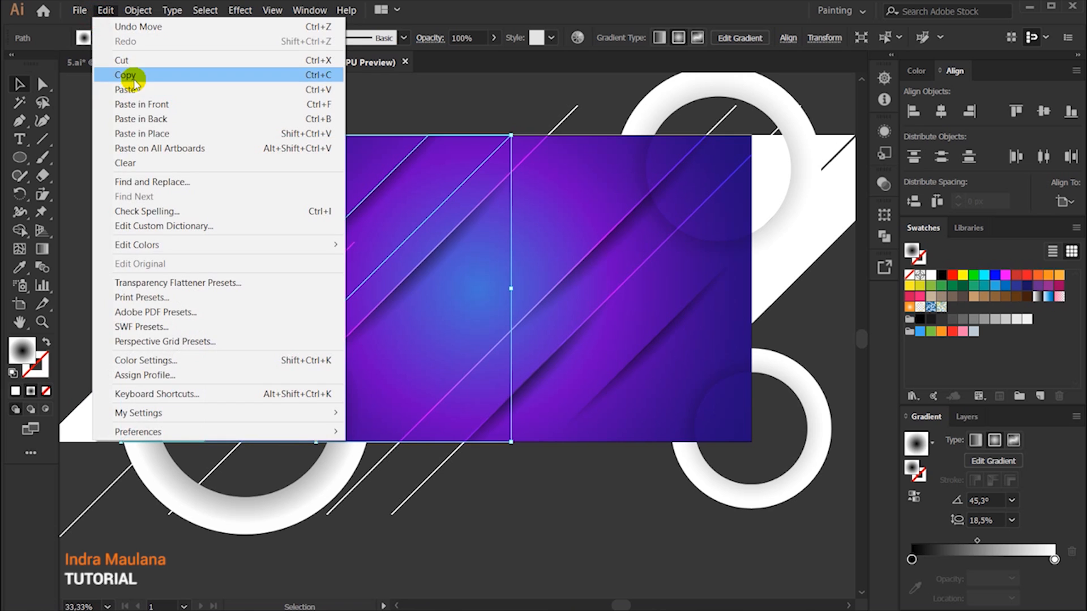
click(132, 75)
click(238, 104)
double_click(426, 167)
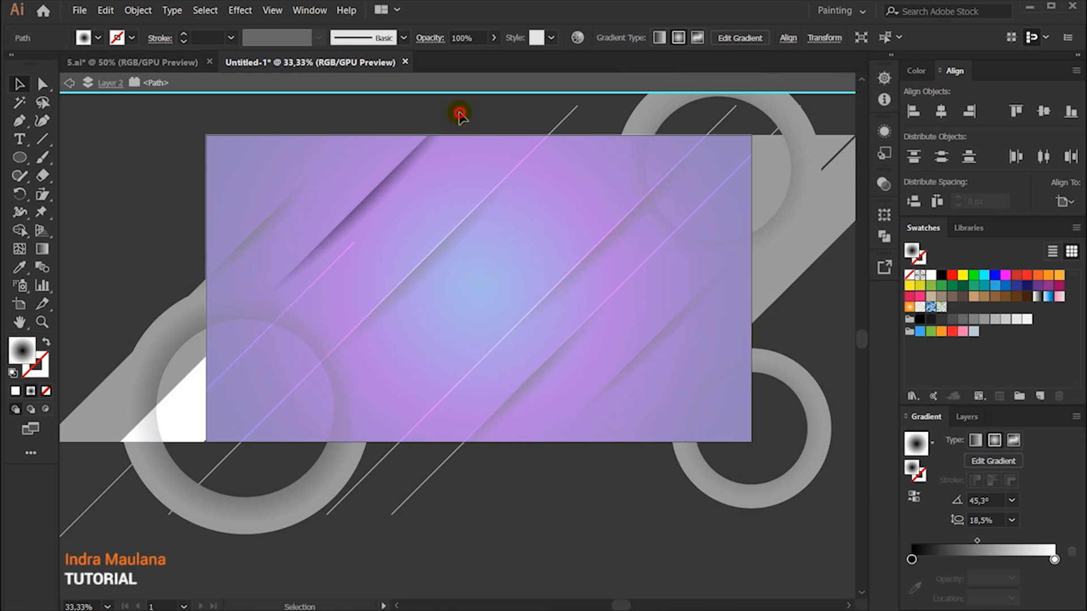
double_click(461, 111)
click(451, 161)
click(105, 11)
click(130, 74)
click(105, 10)
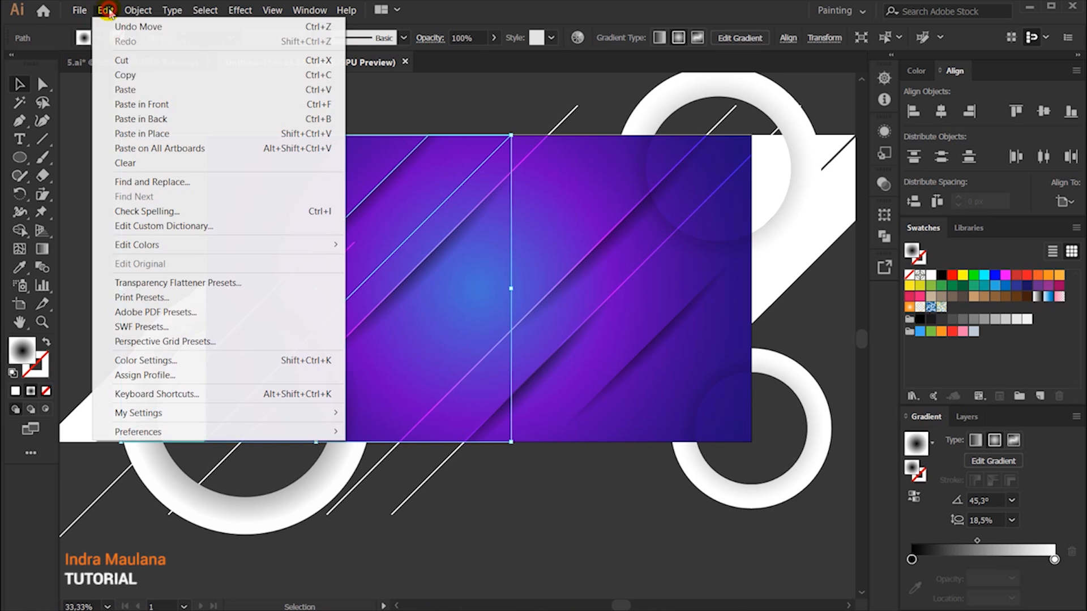
click(202, 108)
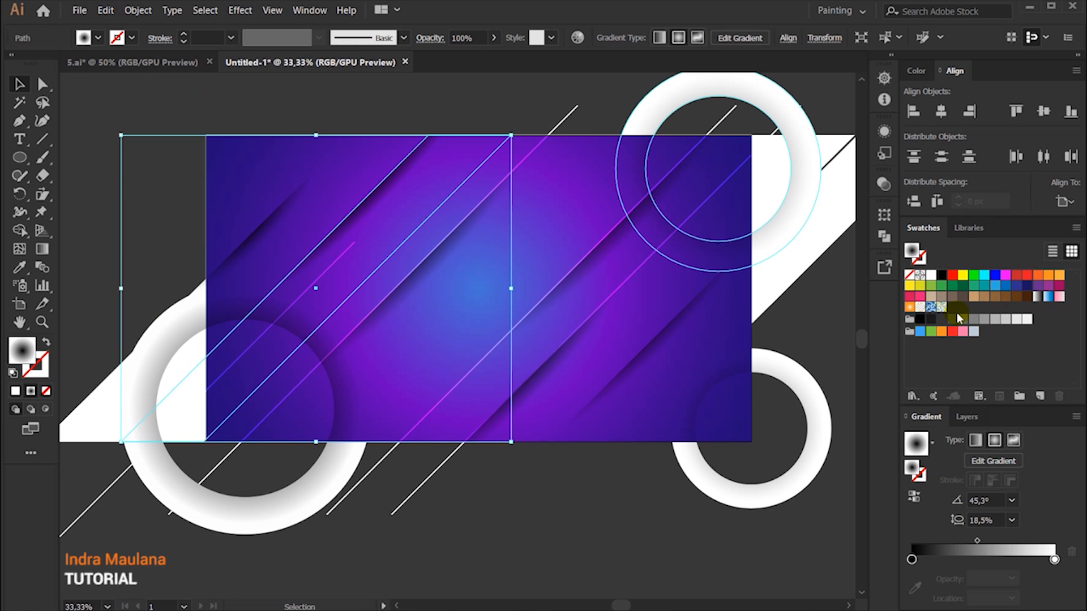
Step: Fill the pasted band with solid white and set its blending mode to Normal
click(928, 307)
scroll(388, 202, down, 2)
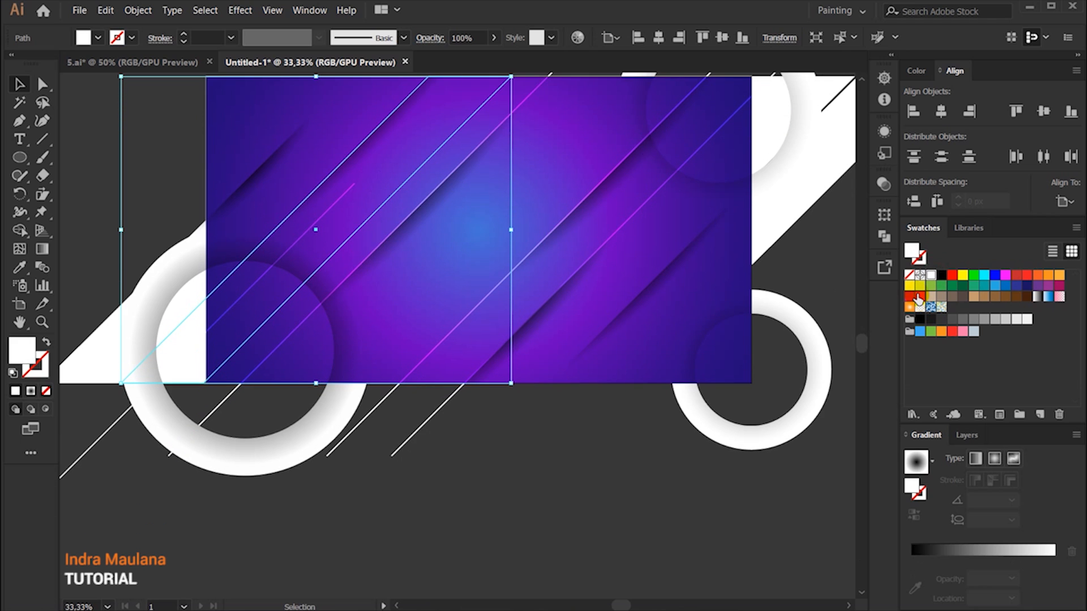
click(429, 39)
click(305, 63)
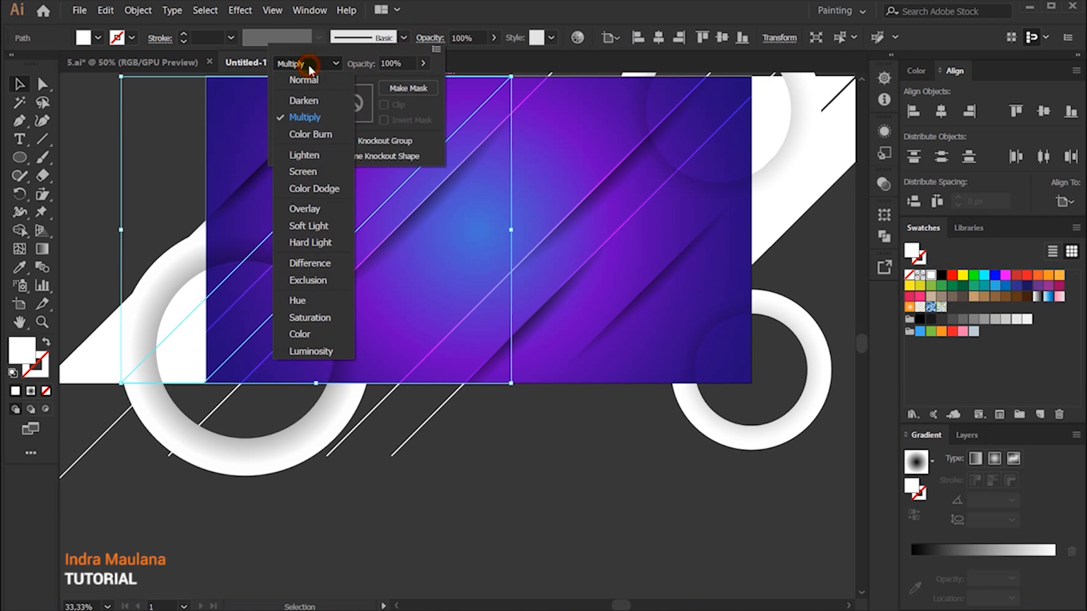
click(306, 171)
click(497, 432)
scroll(498, 401, up, 2)
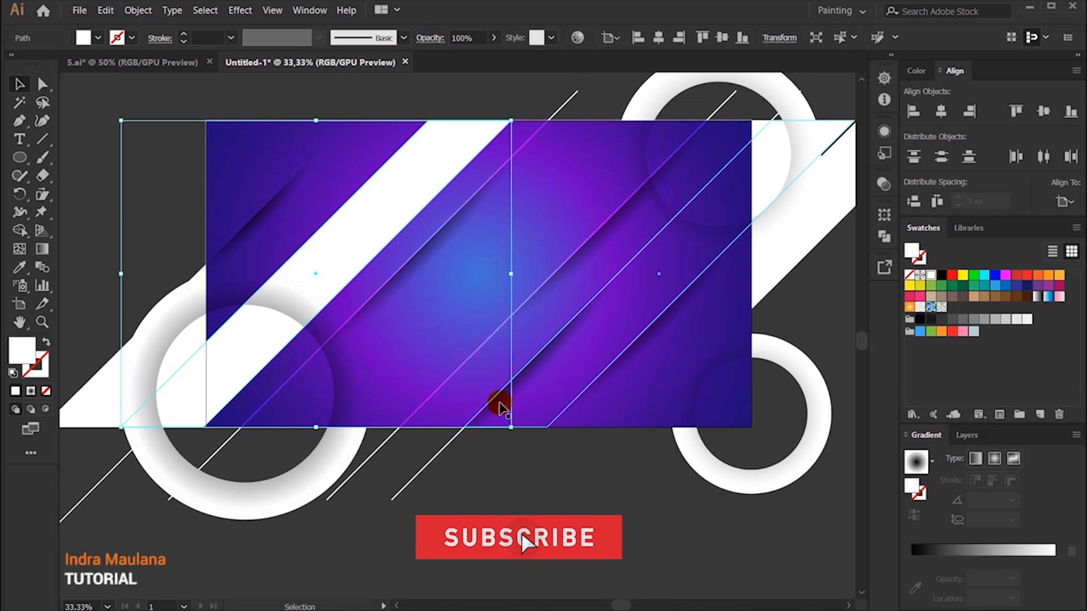
Step: Move the white band below the artboard and round its two upper corners to a radius of about 73 px
drag(420, 164, 569, 357)
scroll(569, 356, down, 4)
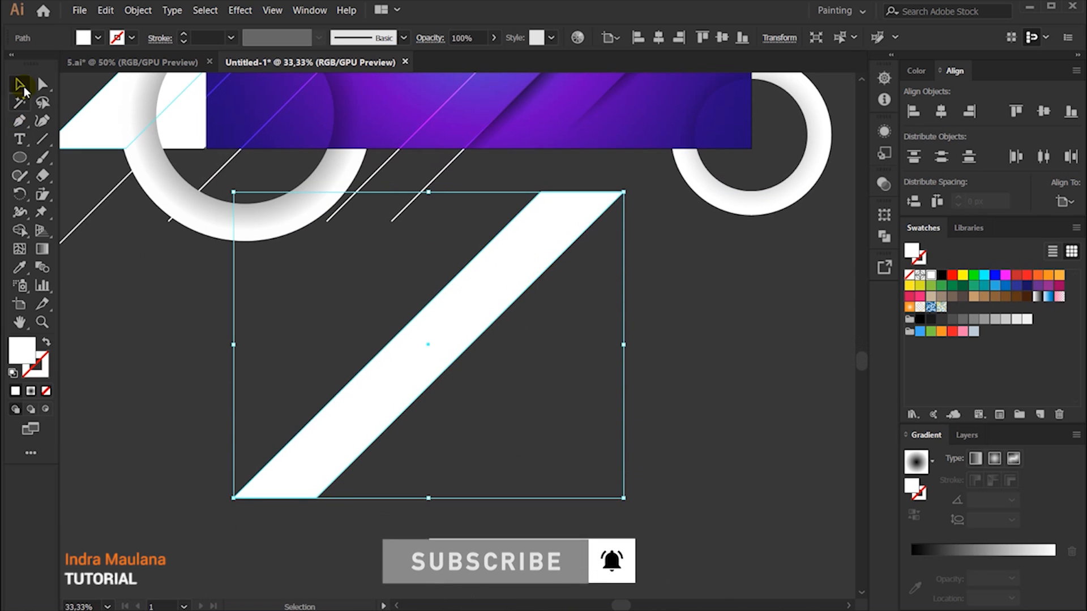
key(a)
drag(529, 188, 470, 304)
scroll(471, 303, up, 3)
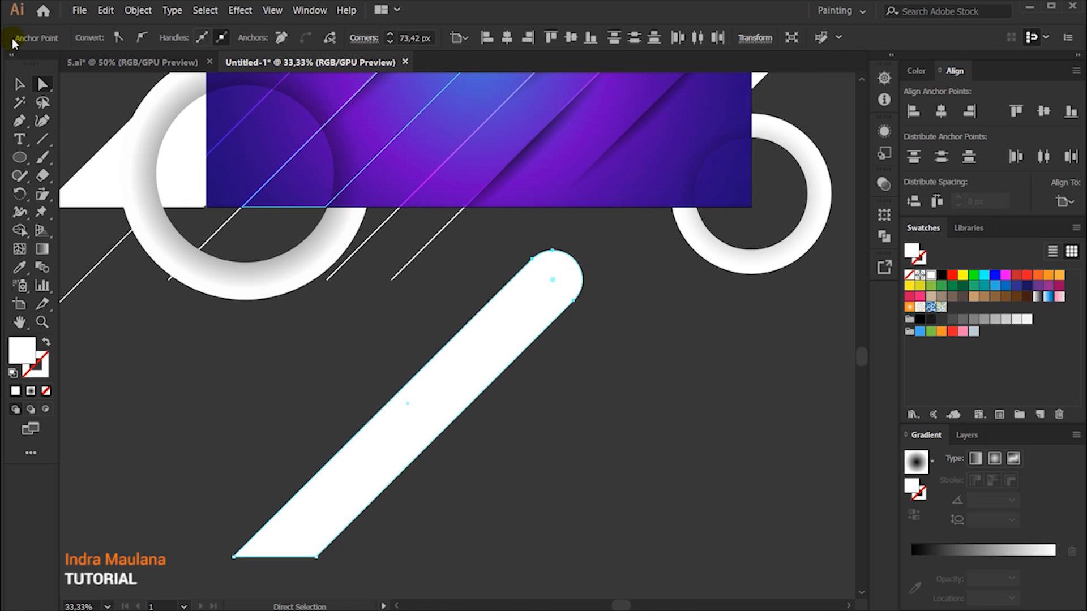
click(19, 84)
click(527, 452)
Step: Move the rounded white band over the lower-left ring and scale it down
scroll(575, 447, up, 6)
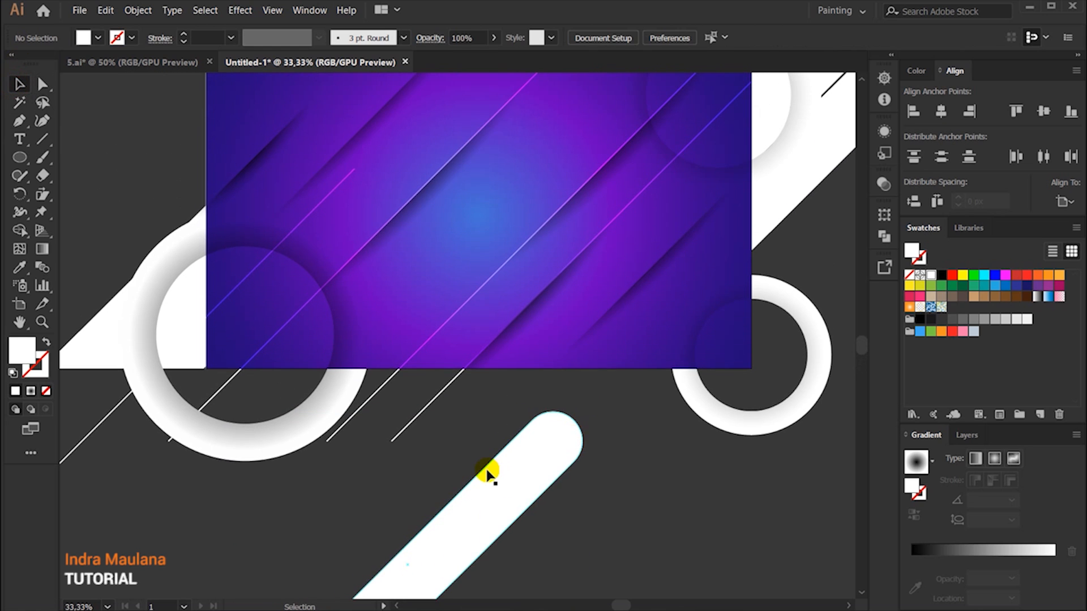
drag(493, 474, 419, 338)
drag(211, 260, 347, 382)
drag(399, 549, 374, 467)
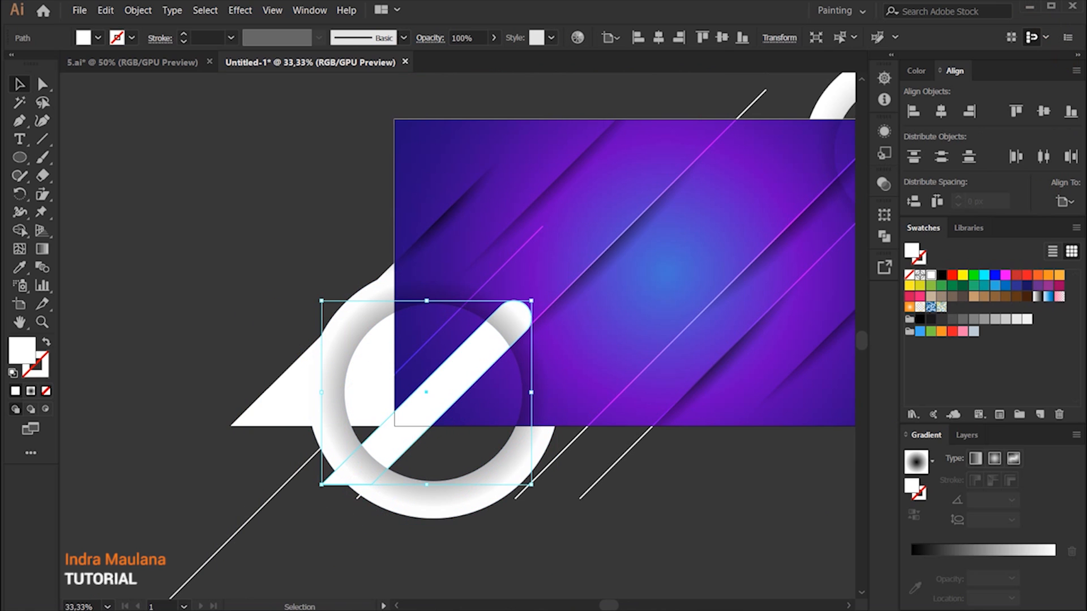
Step: Apply a linear gradient to the rounded band and set its first stop to 93278F at 40% opacity
click(934, 552)
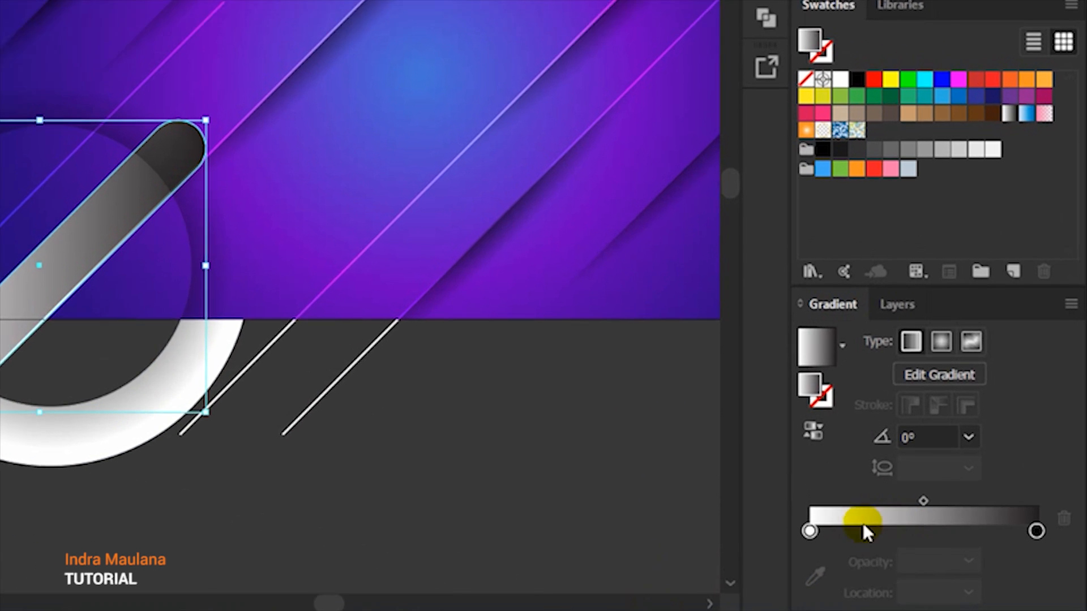
double_click(911, 577)
click(1029, 216)
click(945, 248)
click(999, 417)
key(ctrl+v)
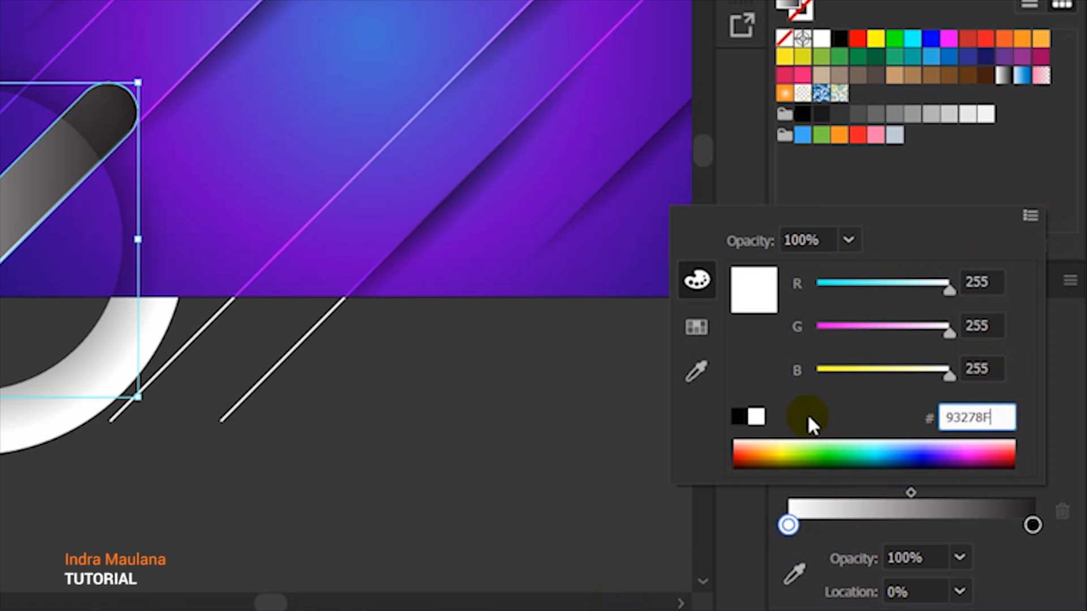
click(851, 242)
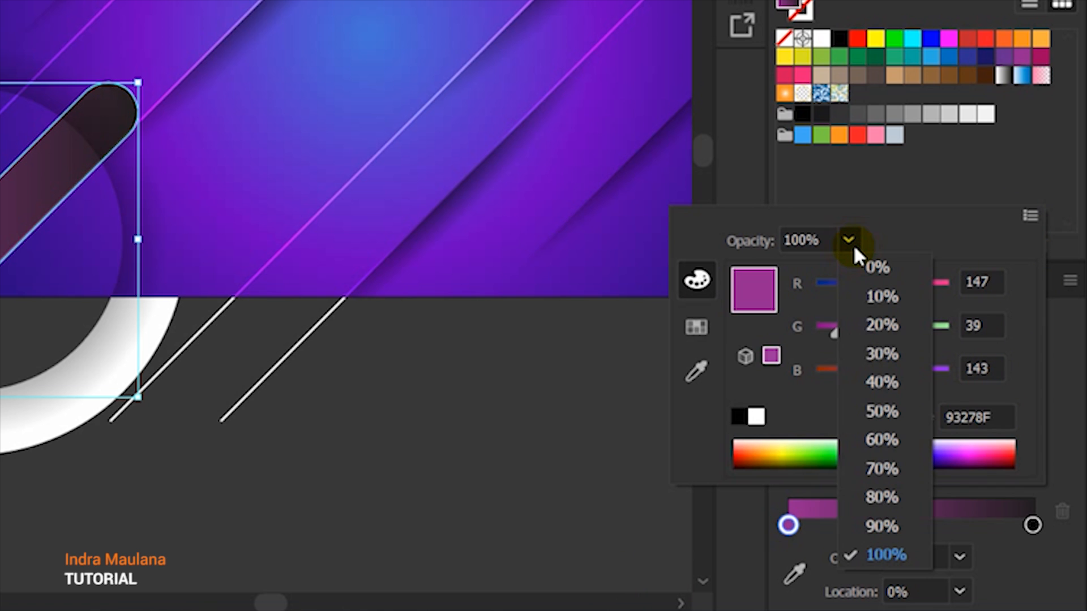
click(872, 380)
Step: Set the rounded band's last gradient stop to cyan
click(1031, 526)
double_click(1033, 527)
click(1028, 215)
click(844, 245)
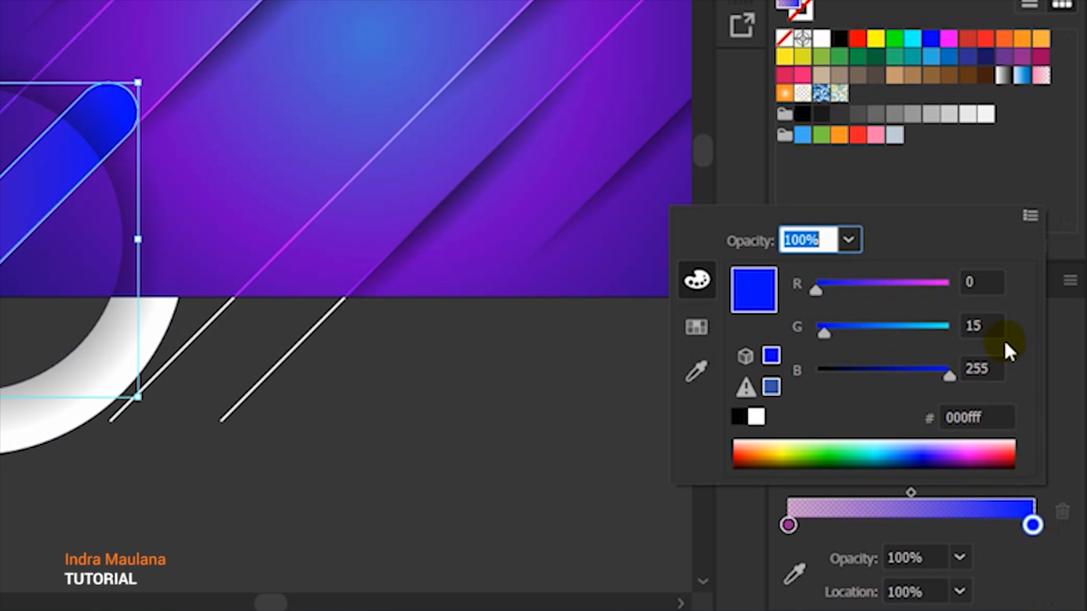
click(999, 413)
text(0)
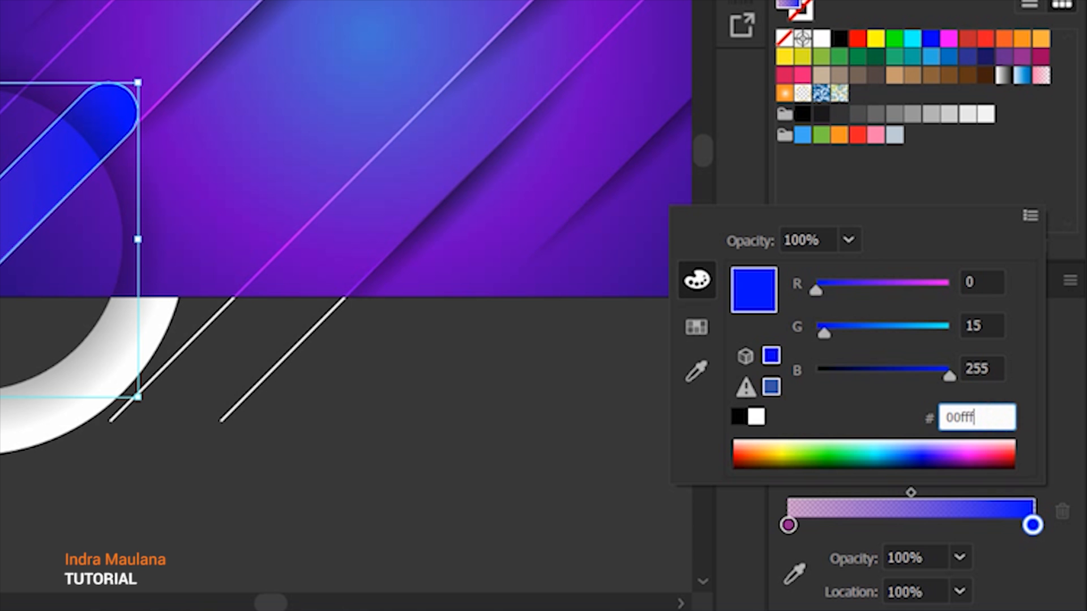
key(Return)
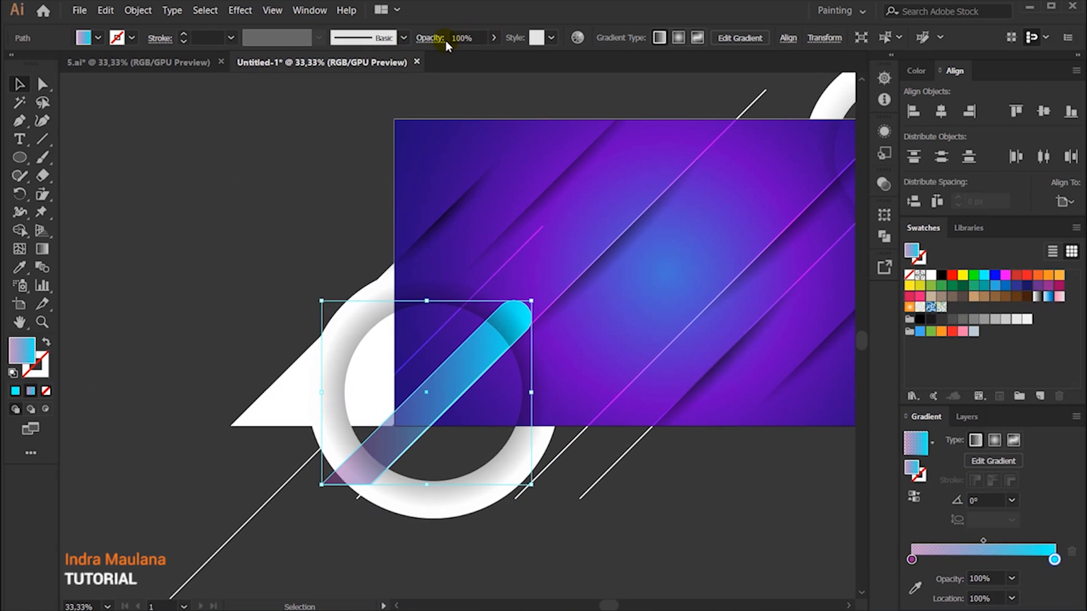
Step: Set the rounded band's blending mode to Screen and its opacity to 50%
click(19, 88)
click(85, 146)
drag(288, 203, 92, 232)
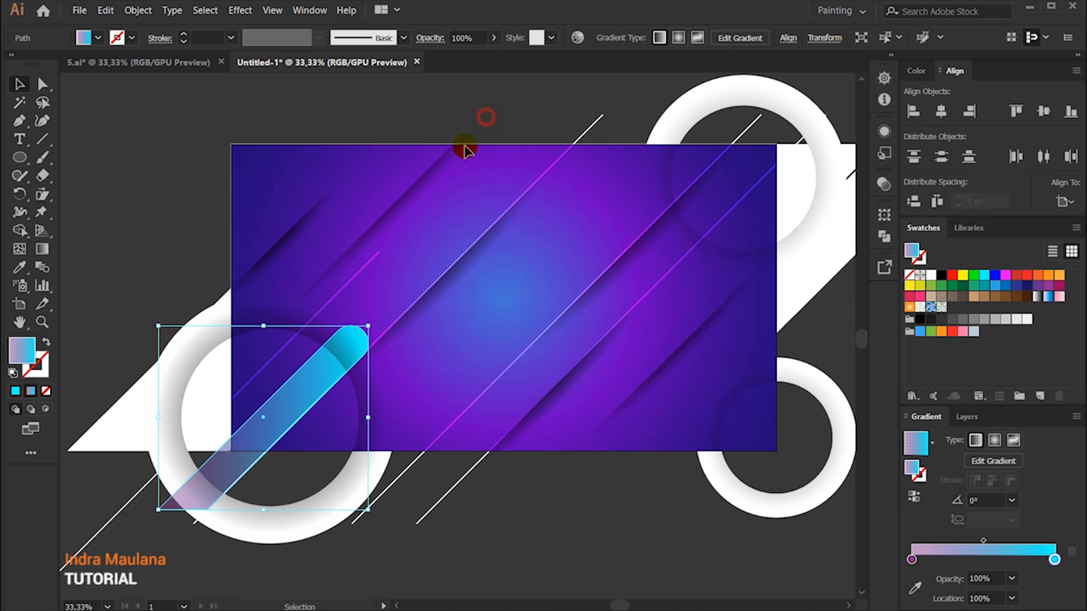
click(431, 38)
click(338, 64)
click(300, 171)
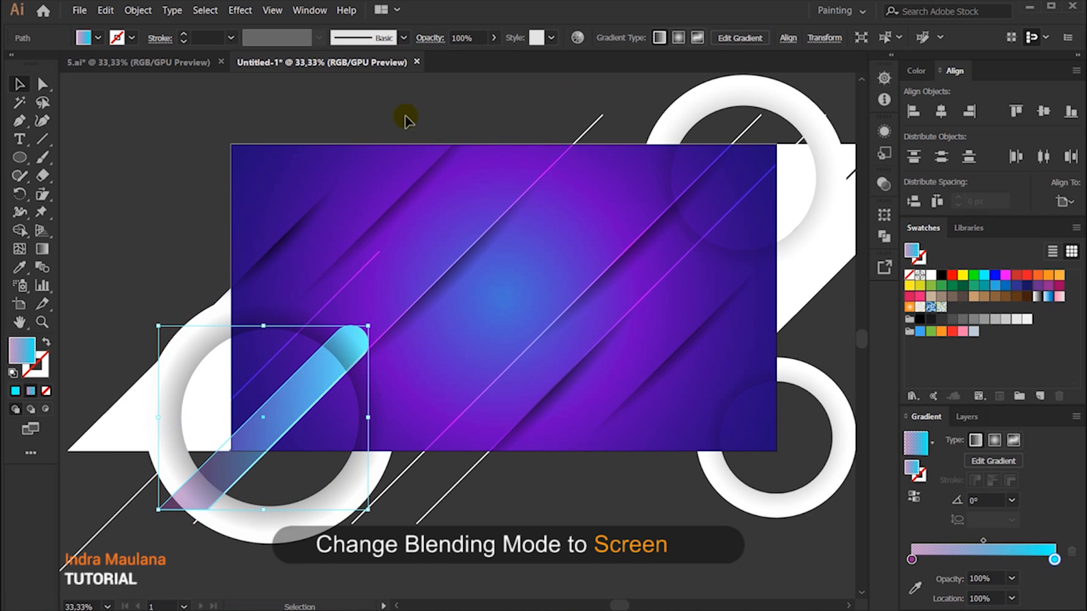
click(493, 38)
drag(492, 56, 465, 57)
click(475, 136)
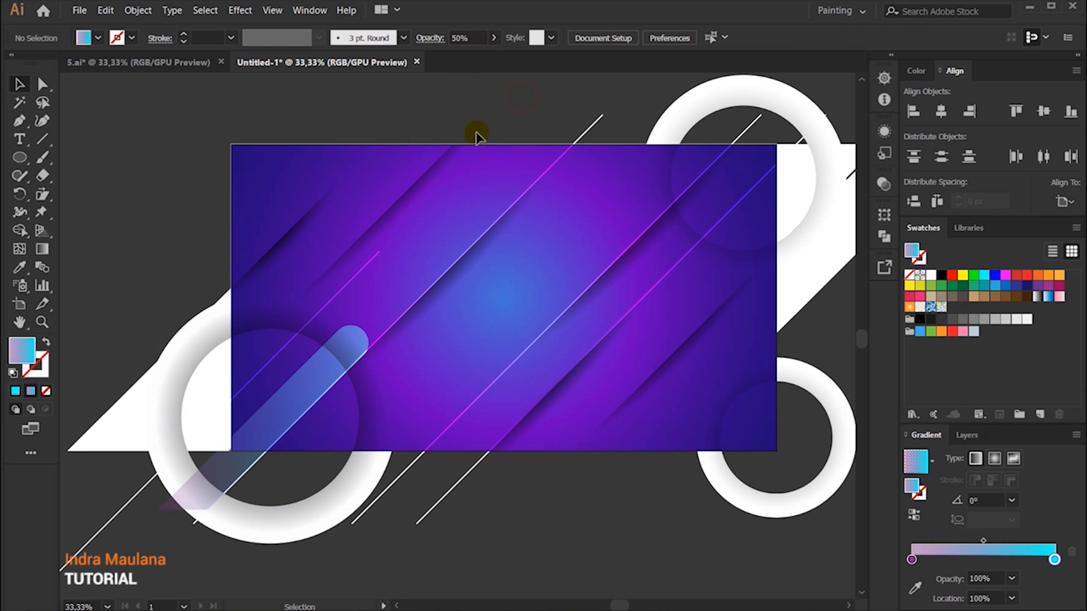
Step: Redraw the band's gradient diagonally so cyan sits at its lower end and fades toward the rounded end
click(300, 383)
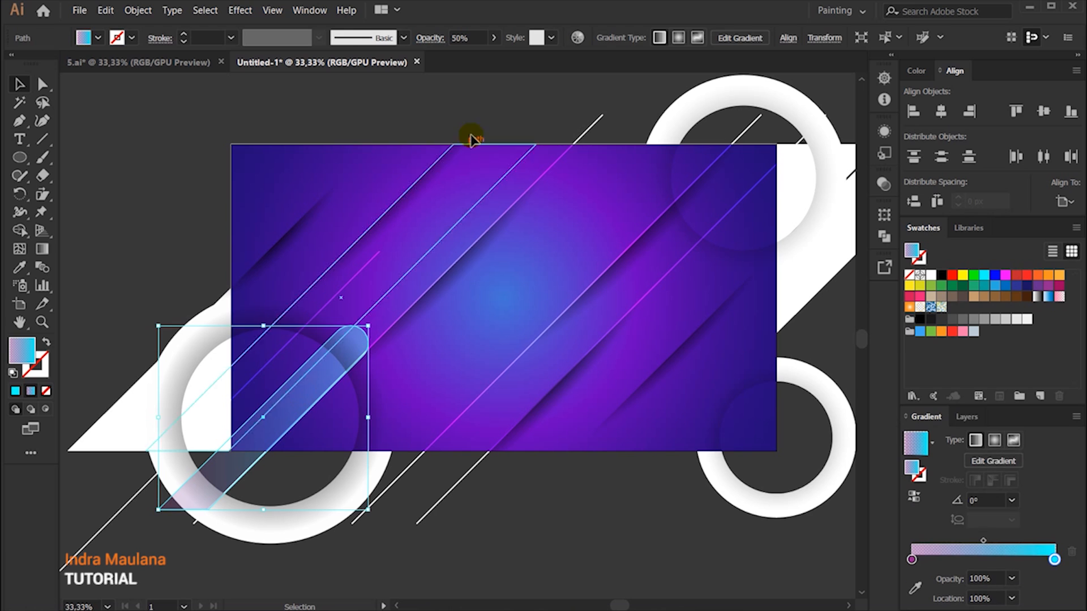
click(42, 249)
drag(383, 313, 169, 525)
drag(400, 267, 215, 485)
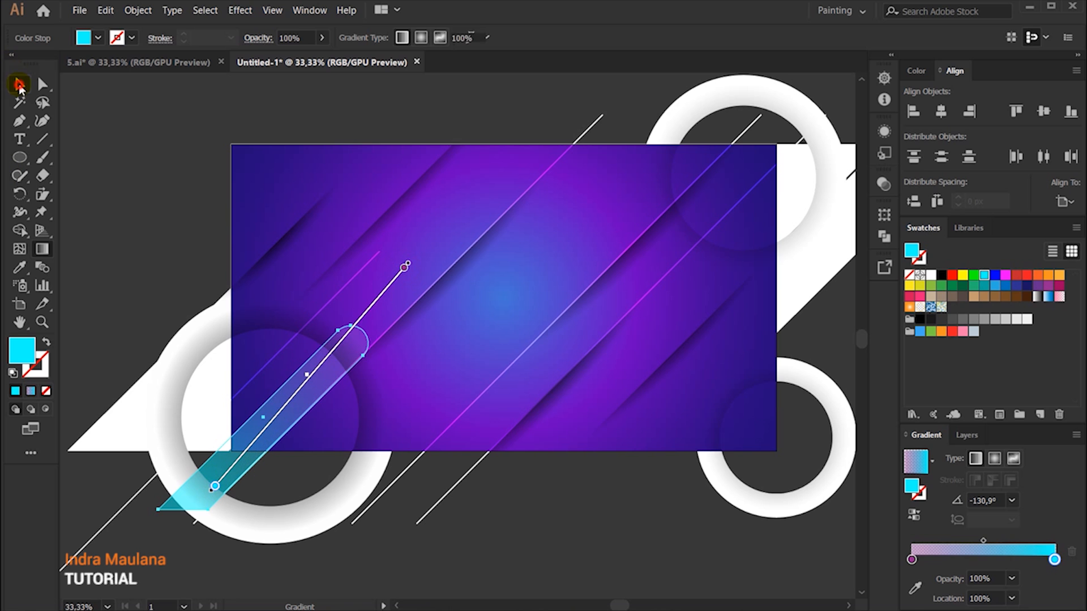
click(19, 85)
Step: Duplicate the gradient band to the artboard's lower middle and scale the copy up
click(298, 395)
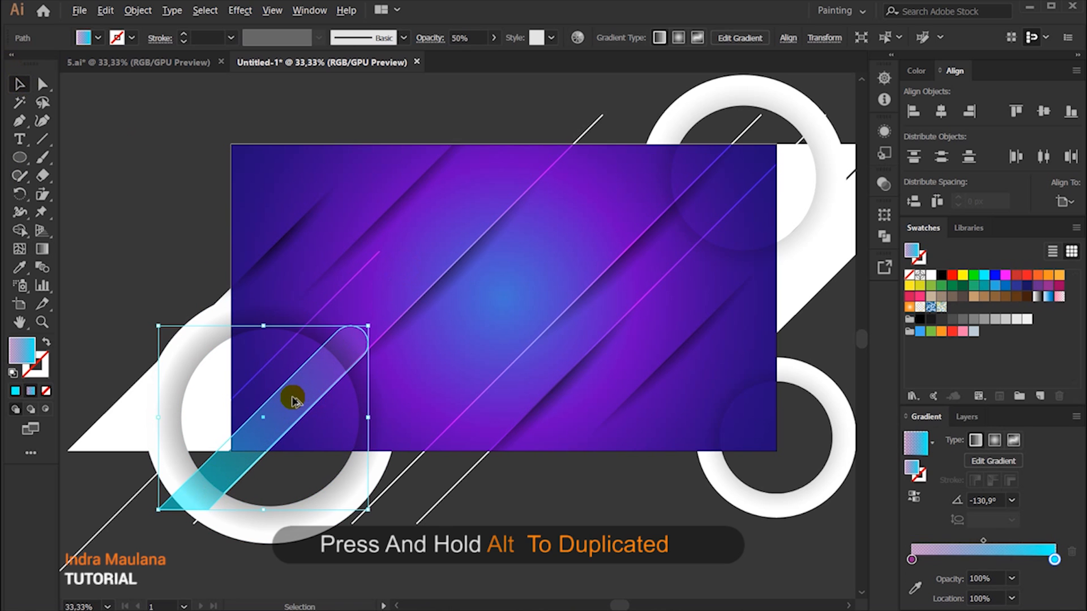
drag(296, 399, 498, 455)
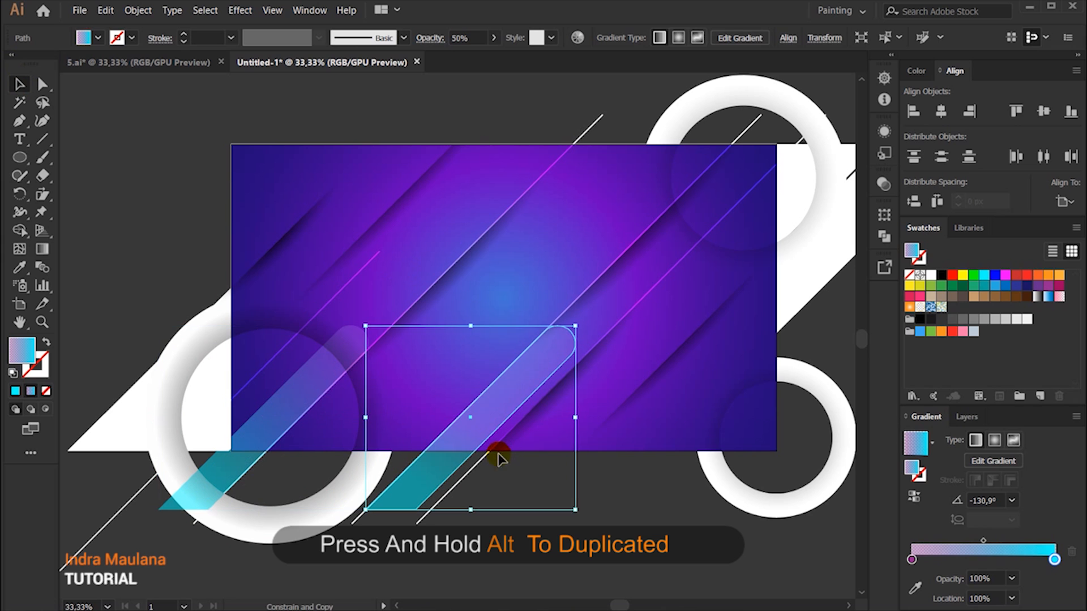
scroll(585, 479, down, 1)
drag(576, 480, 627, 526)
drag(449, 503, 403, 493)
click(591, 486)
scroll(592, 487, up, 1)
Step: Shift the copied band down and left toward the lower-left ring and enlarge it slightly
click(501, 391)
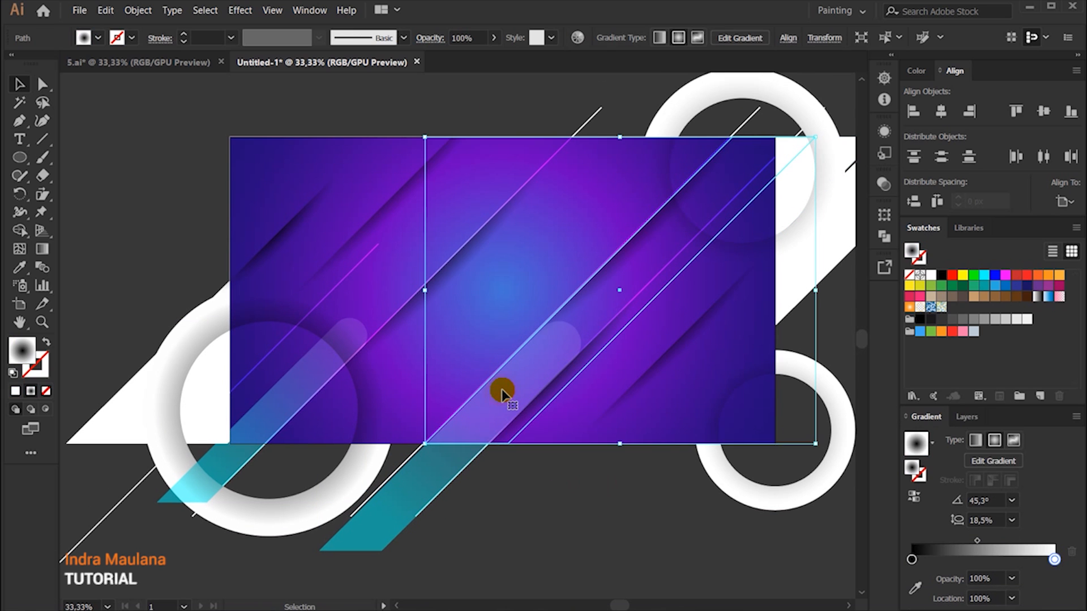
click(444, 467)
drag(444, 467, 440, 467)
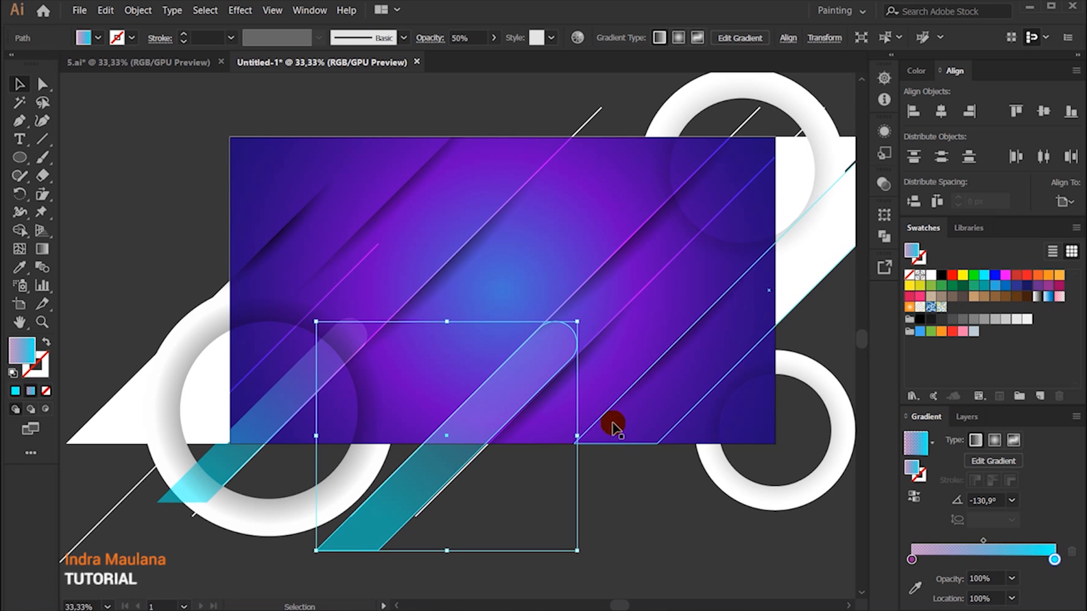
click(635, 503)
scroll(590, 520, right, 1)
scroll(461, 504, down, 3)
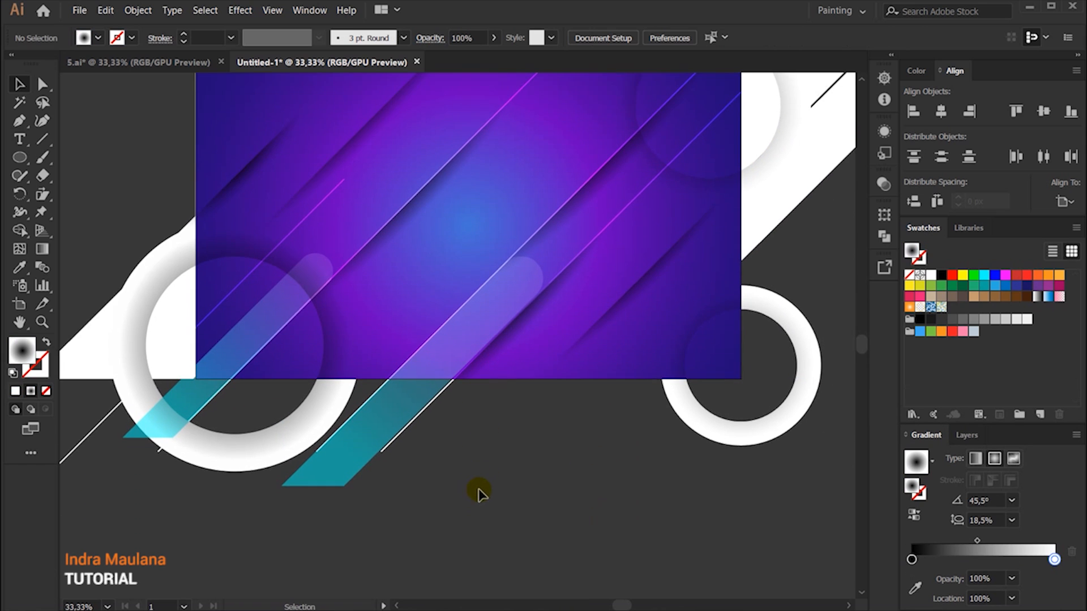
drag(373, 417, 311, 408)
drag(218, 256, 167, 232)
drag(239, 488, 199, 552)
click(511, 494)
Step: Try redrawing the large band's gradient upward from its lower end to beyond the rounded end
click(365, 345)
key(g)
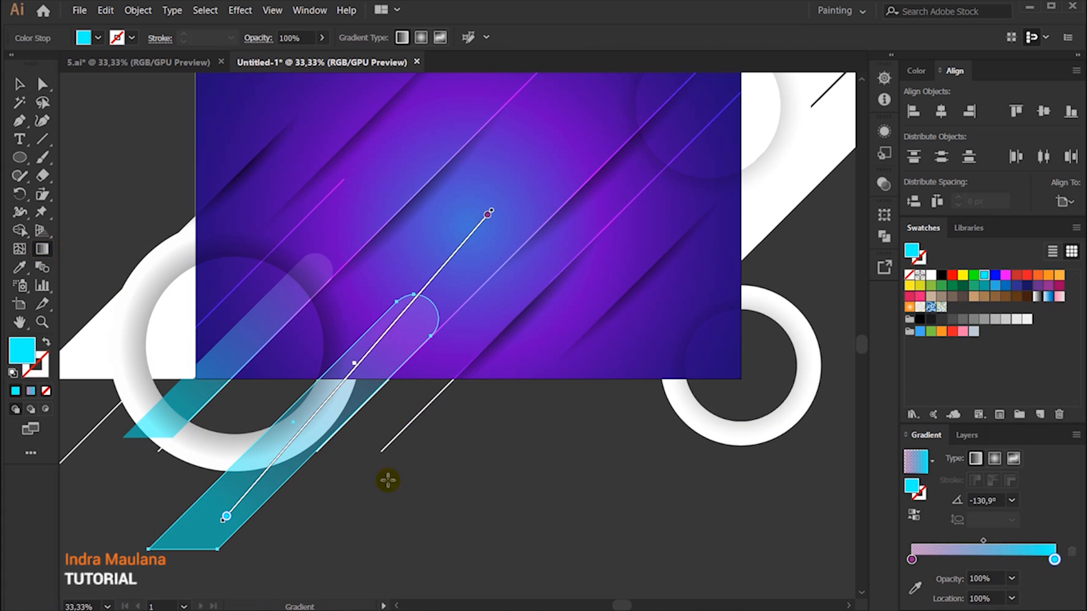
drag(187, 536, 519, 178)
ctrl+click(563, 416)
drag(549, 456, 582, 525)
key(v)
Step: Redraw the large band's gradient from beyond its rounded end down to its lower end, placing cyan at the bottom
click(436, 402)
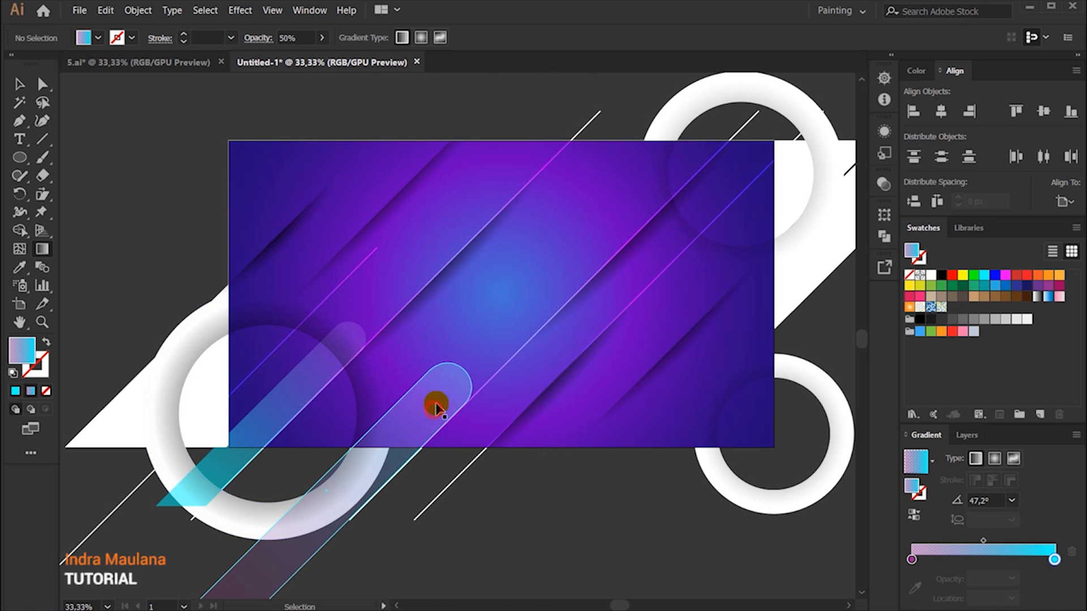
scroll(424, 379, down, 2)
key(g)
drag(529, 250, 234, 486)
ctrl+click(676, 471)
drag(651, 396, 567, 591)
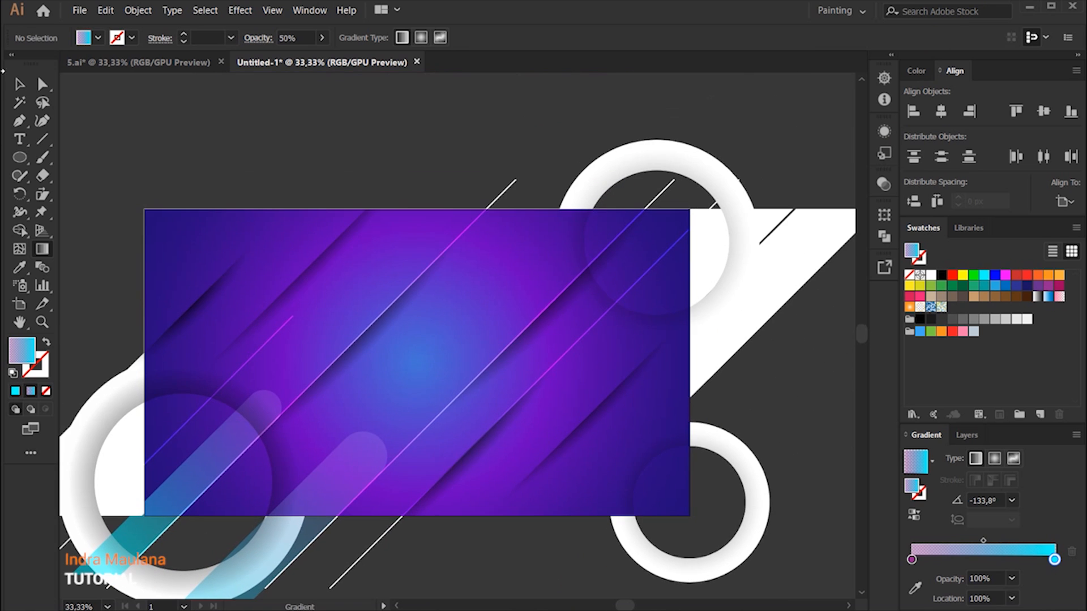
Step: Duplicate the small gradient band to the artboard's lower-right area and rotate the copy 180° so its rounded end points down
click(17, 84)
click(209, 457)
click(406, 173)
drag(510, 158, 478, 141)
drag(172, 461, 562, 471)
drag(646, 369, 446, 451)
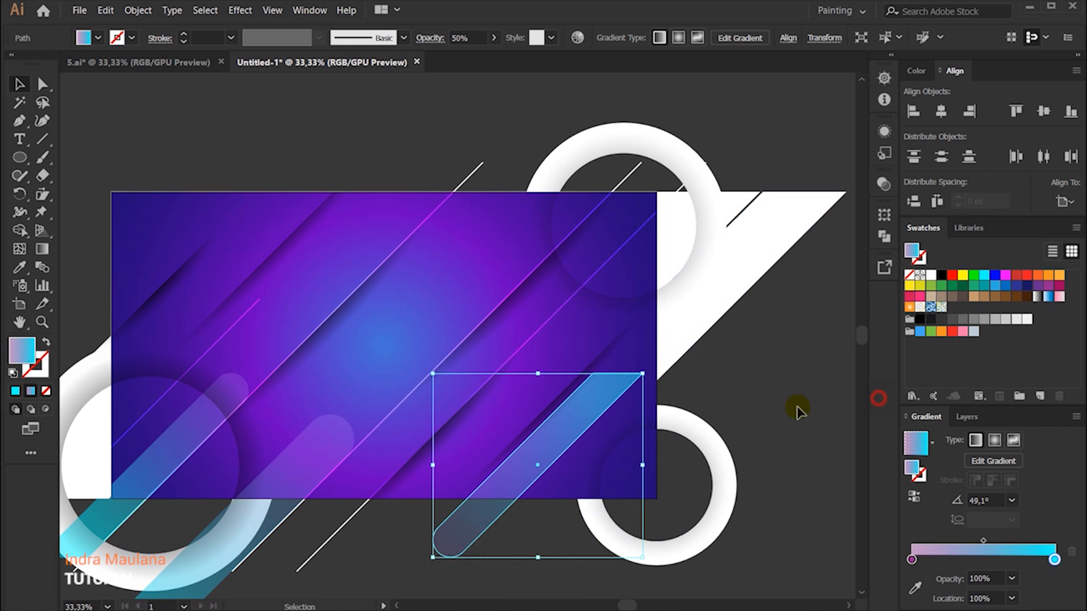
Step: Move the rotated band up over the ring at the artboard's upper-right corner
click(468, 575)
drag(463, 538, 503, 411)
key(ctrl+z)
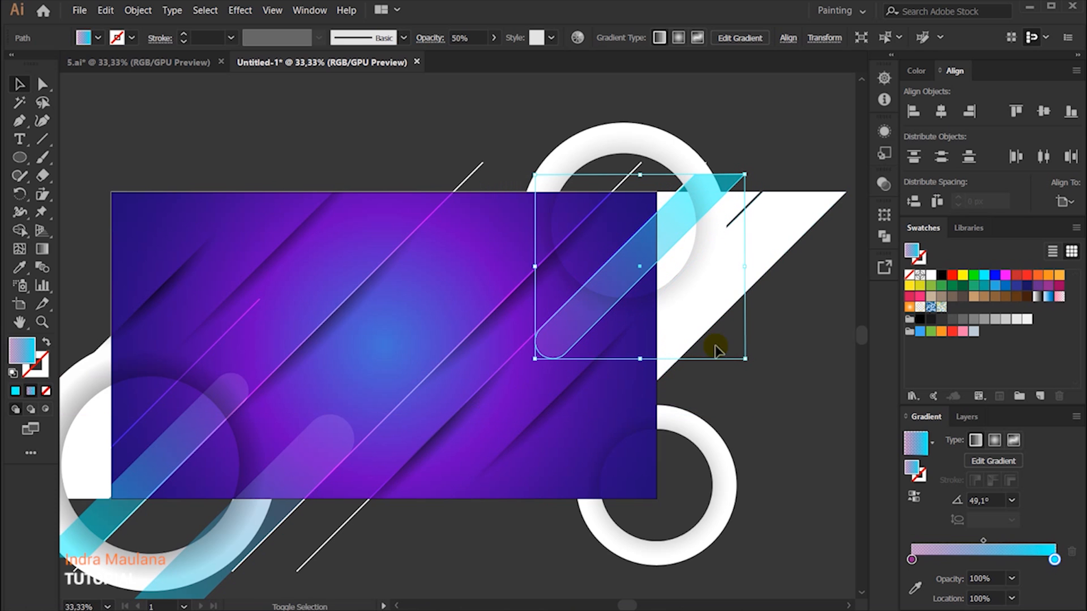
drag(545, 349, 516, 379)
key(ctrl+z)
Step: Nudge the rotated gradient band down and left so its flat end sits just below the artboard's upper edge
click(788, 381)
click(590, 311)
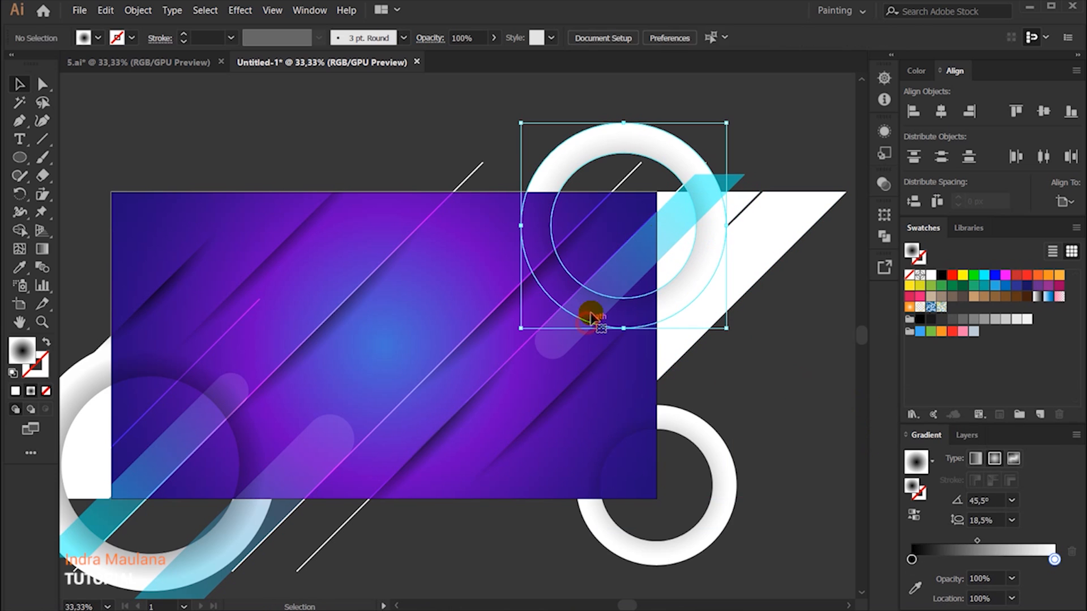
click(723, 180)
key(shift+Down)
key(shift+Down)
key(shift+Left)
key(shift+Down)
key(shift+Left)
key(shift+Left)
key(shift+Down)
key(shift+Down)
key(shift+Down)
key(shift+Left)
key(shift+Left)
key(shift+Left)
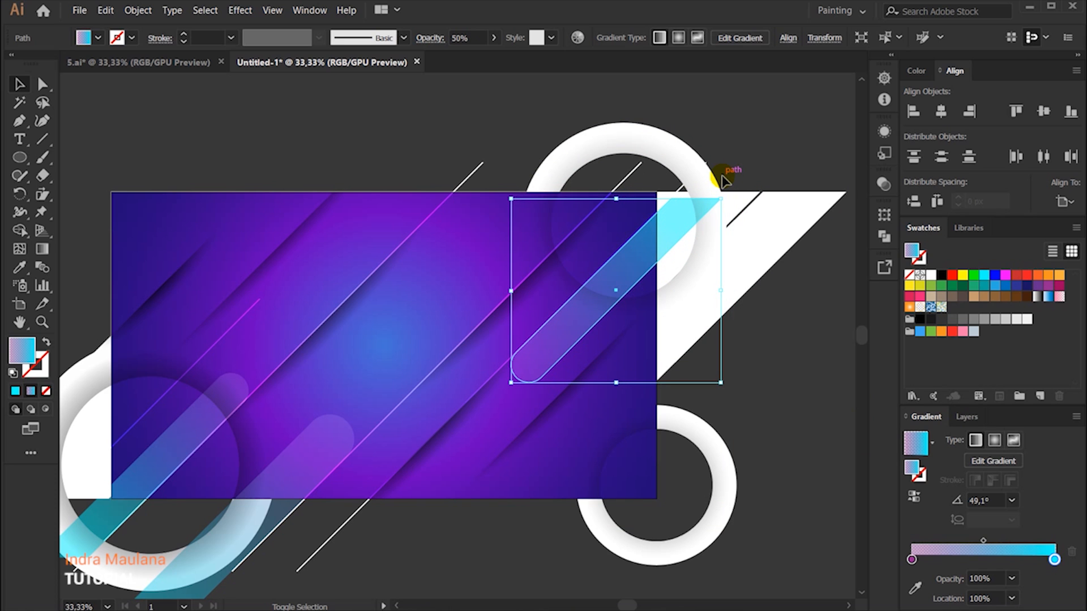
click(788, 378)
drag(717, 376, 744, 340)
Step: Draw a cyan-purple gradient circle on the empty canvas beyond the artboard's right side
scroll(745, 337, down, 3)
scroll(746, 328, up, 1)
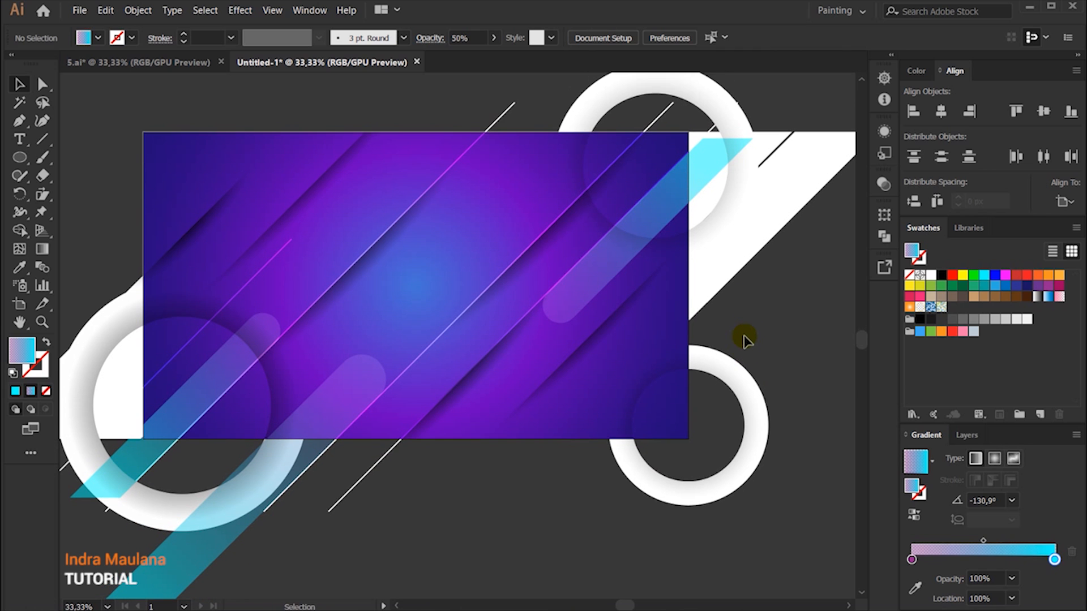
scroll(745, 339, down, 1)
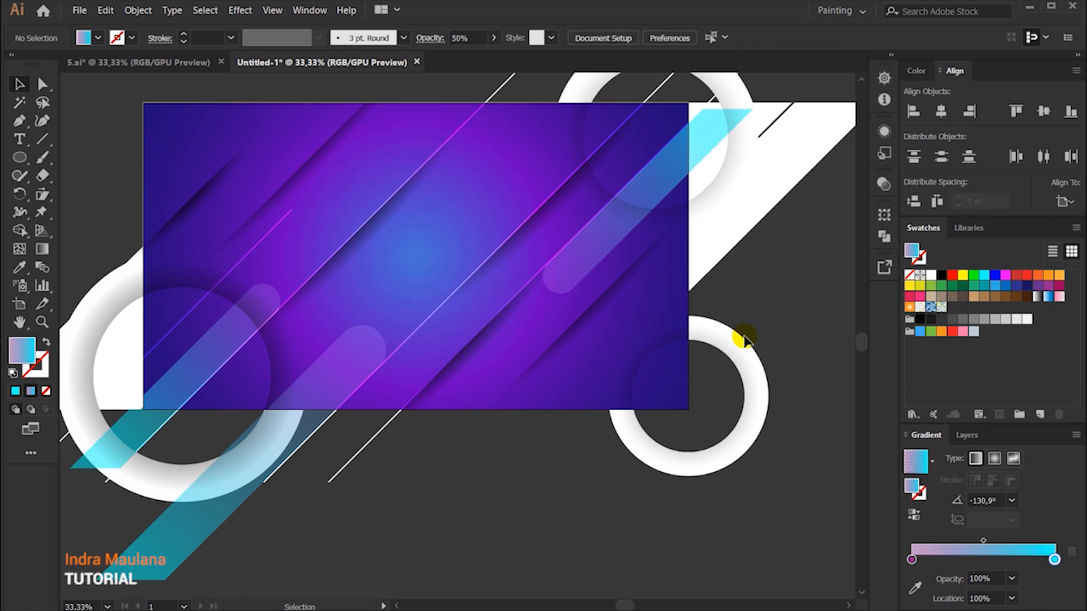
click(12, 161)
scroll(322, 245, down, 5)
drag(720, 274, 380, 483)
scroll(411, 426, down, 1)
drag(568, 348, 623, 425)
drag(604, 475, 691, 420)
Step: Duplicate a long diagonal line and place the copy across the gradient circle so it cuts through it
key(v)
click(315, 142)
drag(315, 160, 797, 214)
drag(773, 341, 643, 327)
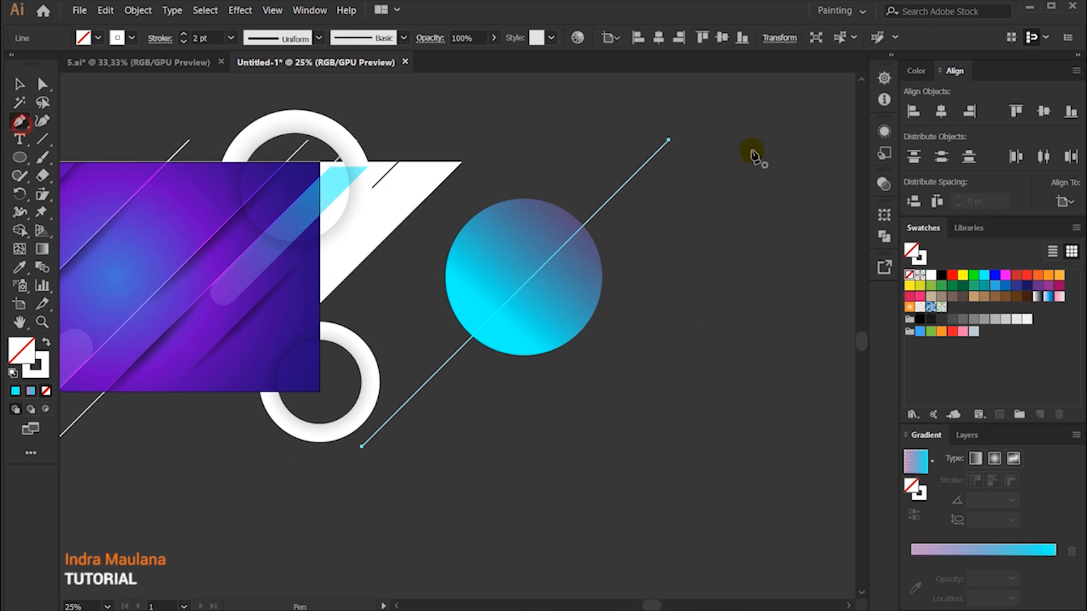
Step: Extend the copied line with the Pen tool into a closed polygon around the circle's lower-right side and swap its stroke color to the fill
click(669, 141)
click(743, 305)
click(645, 478)
click(420, 495)
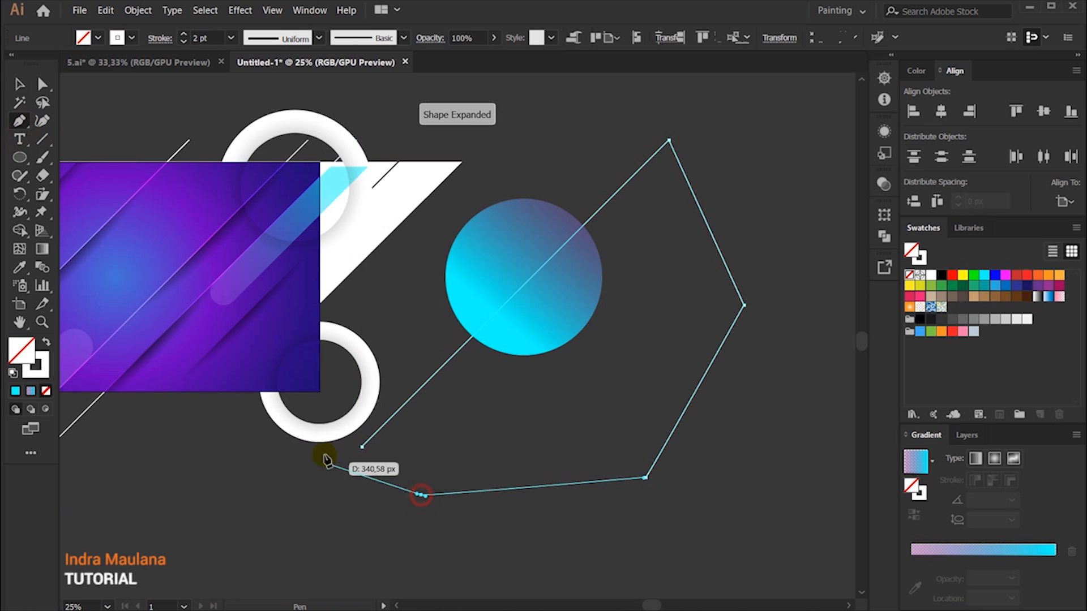
click(363, 448)
click(46, 342)
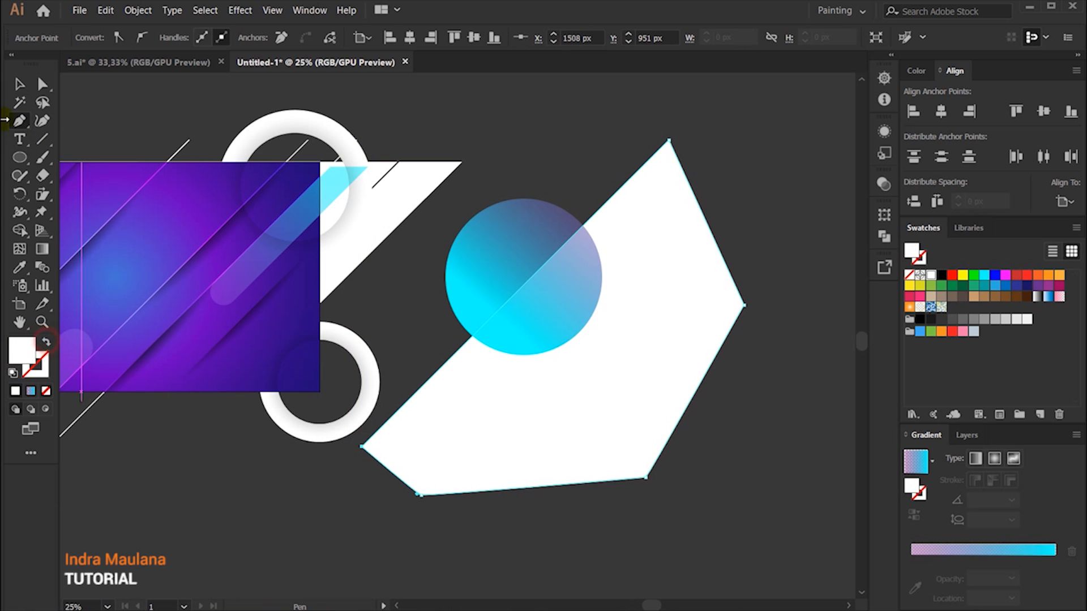
Step: Bring the white polygon to the front and subtract it from the circle with Minus Front, leaving a half circle
click(20, 84)
right_click(669, 275)
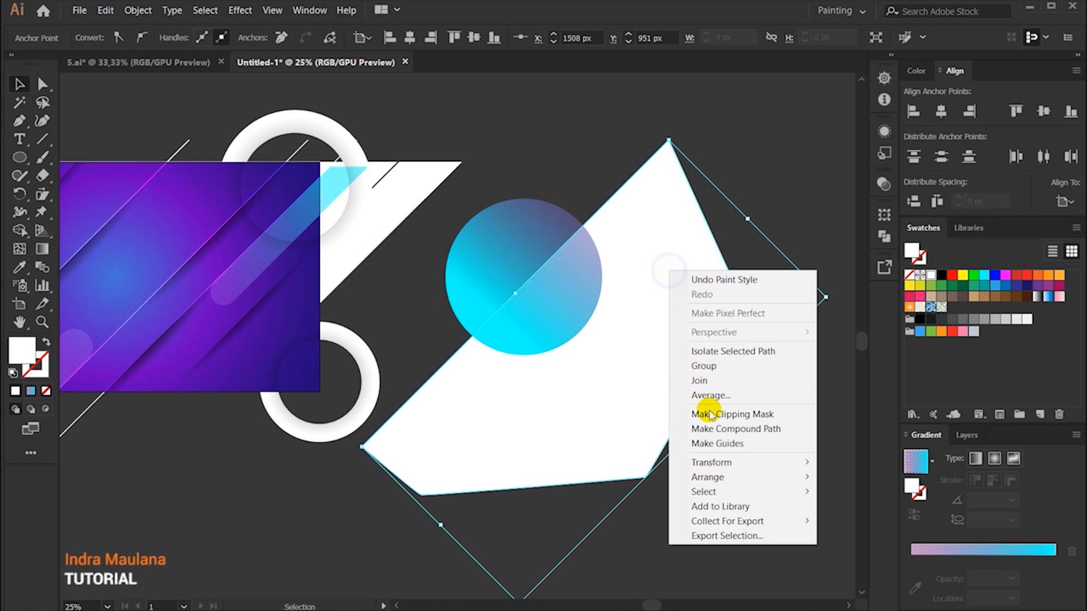
mouse_move(740, 475)
click(887, 474)
drag(524, 152, 722, 461)
click(884, 237)
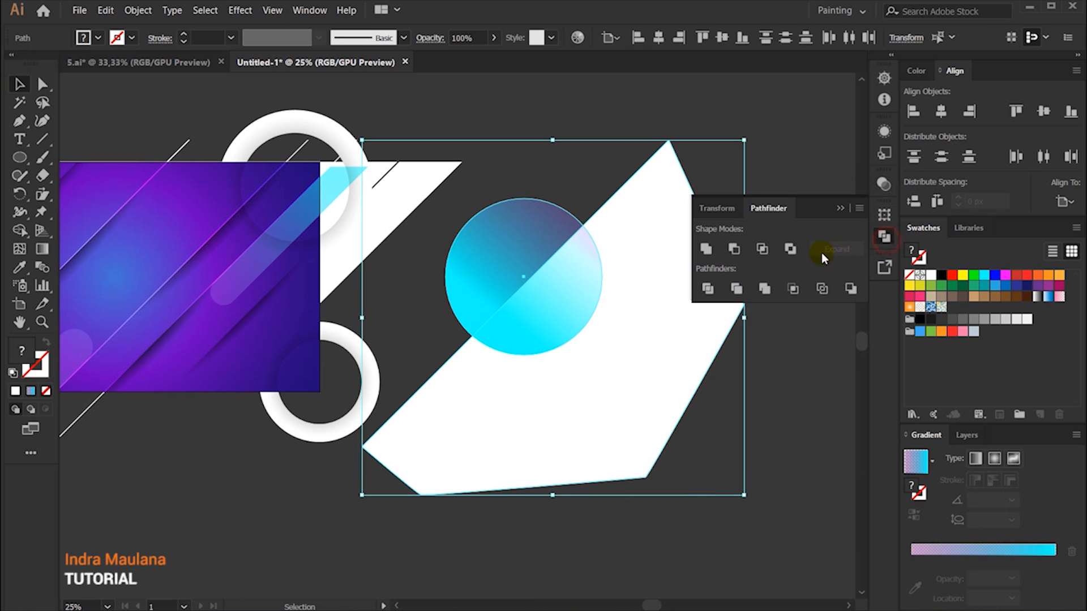
click(735, 248)
click(840, 209)
Step: Move the half circle onto the artboard, above the long diagonal line in its upper-left half
click(373, 415)
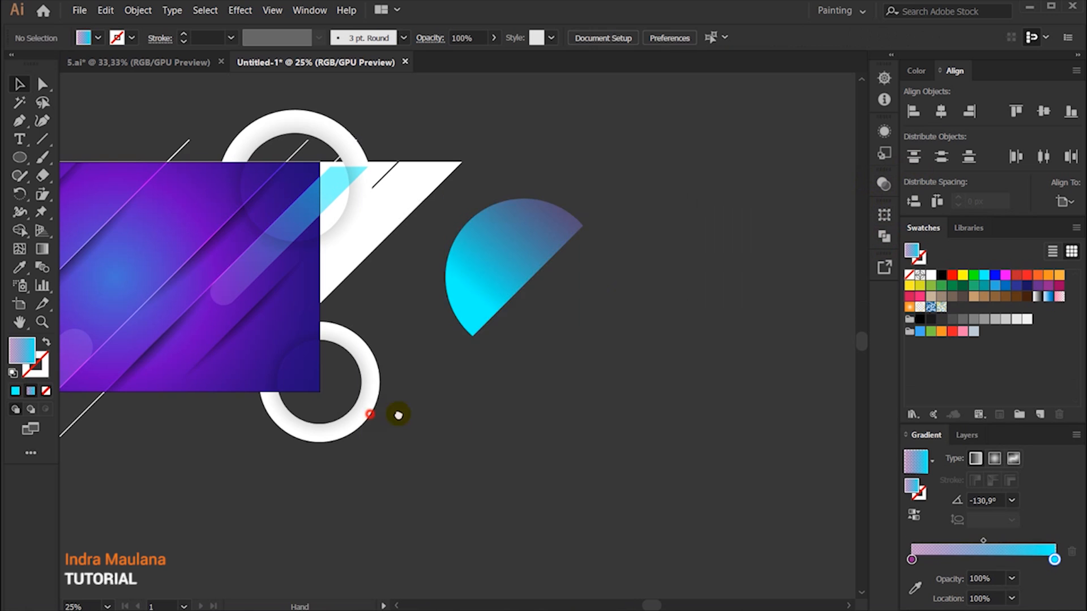
drag(376, 415, 669, 428)
drag(768, 281, 286, 281)
scroll(189, 290, up, 2)
drag(335, 416, 481, 299)
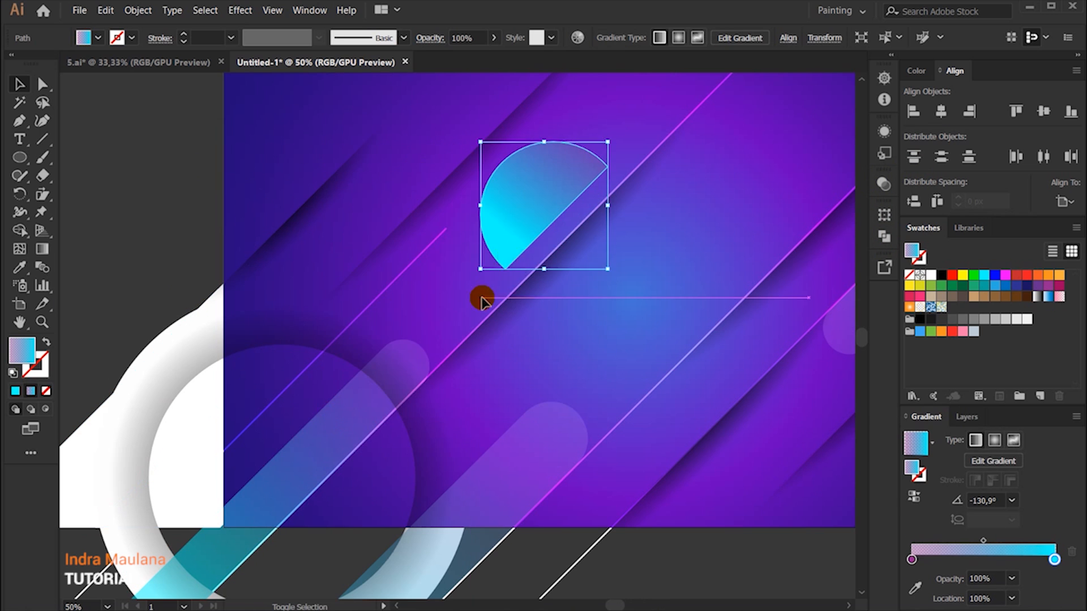
drag(536, 195, 466, 284)
Step: Enlarge the half circle and nudge it right until its straight edge meets the diagonal line
drag(407, 357, 368, 401)
key(Right)
key(shift+Right)
key(shift+Right)
key(shift+Right)
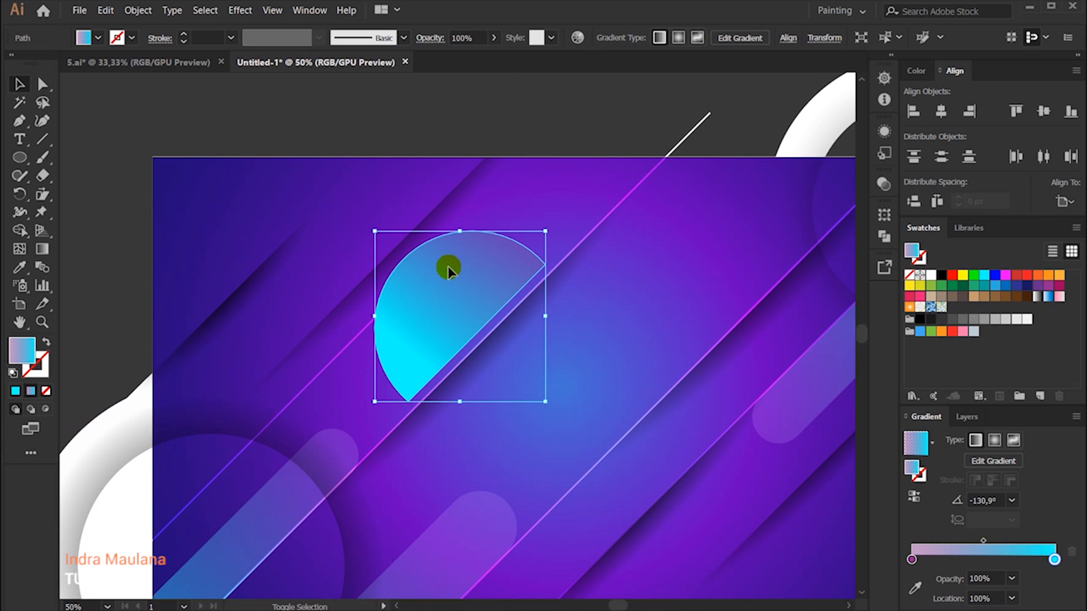
scroll(450, 268, down, 1)
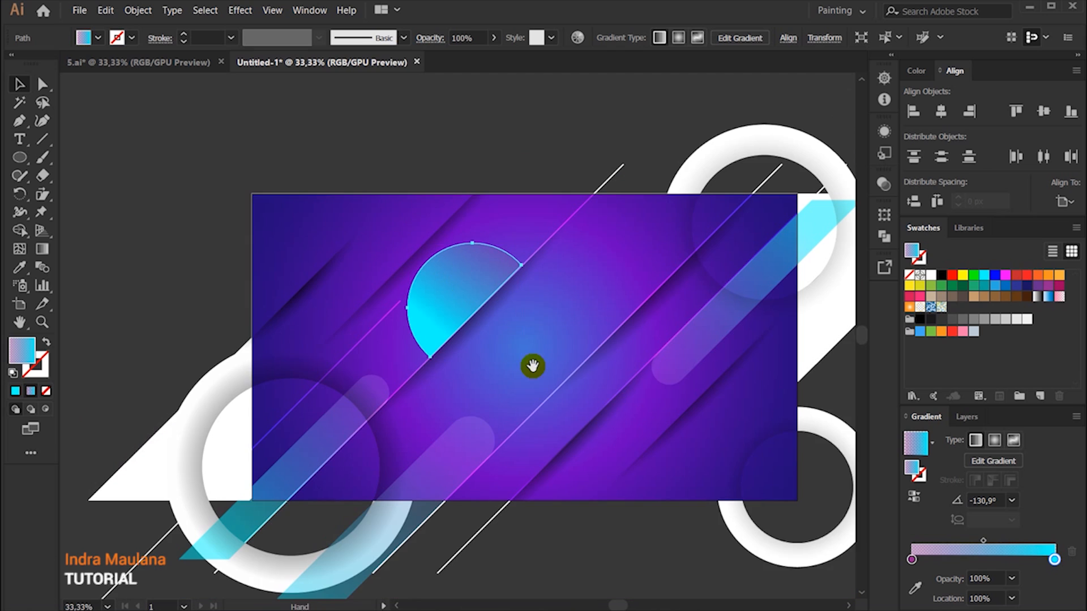
Step: Lower the half circle's opacity to 27%
drag(531, 366, 482, 325)
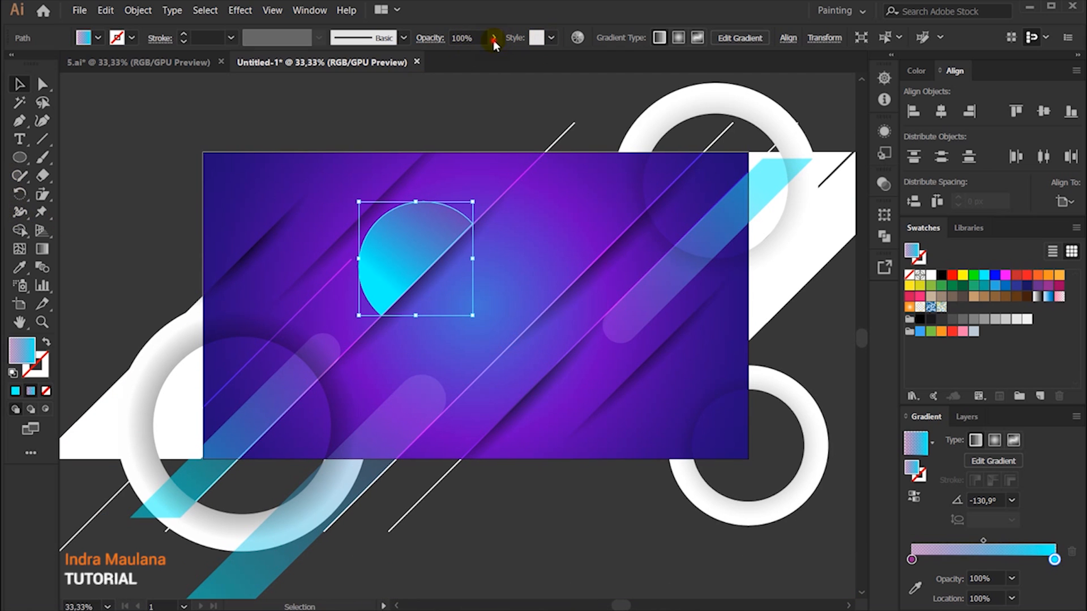
drag(472, 58, 449, 58)
click(352, 106)
drag(375, 134, 330, 110)
Step: Redraw the half circle's gradient from above its upper edge down to its lower-left tip, ending in cyan
click(359, 208)
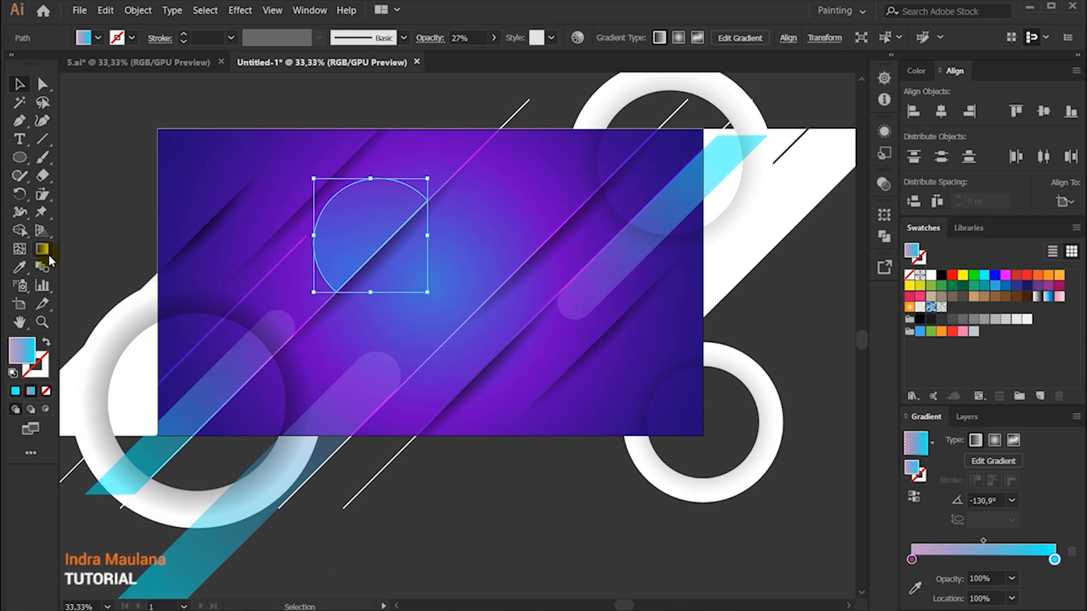
key(g)
mouse_move(327, 150)
mouse_down()
mouse_move(337, 342)
mouse_move(344, 306)
mouse_move(296, 361)
mouse_up()
drag(396, 150, 320, 300)
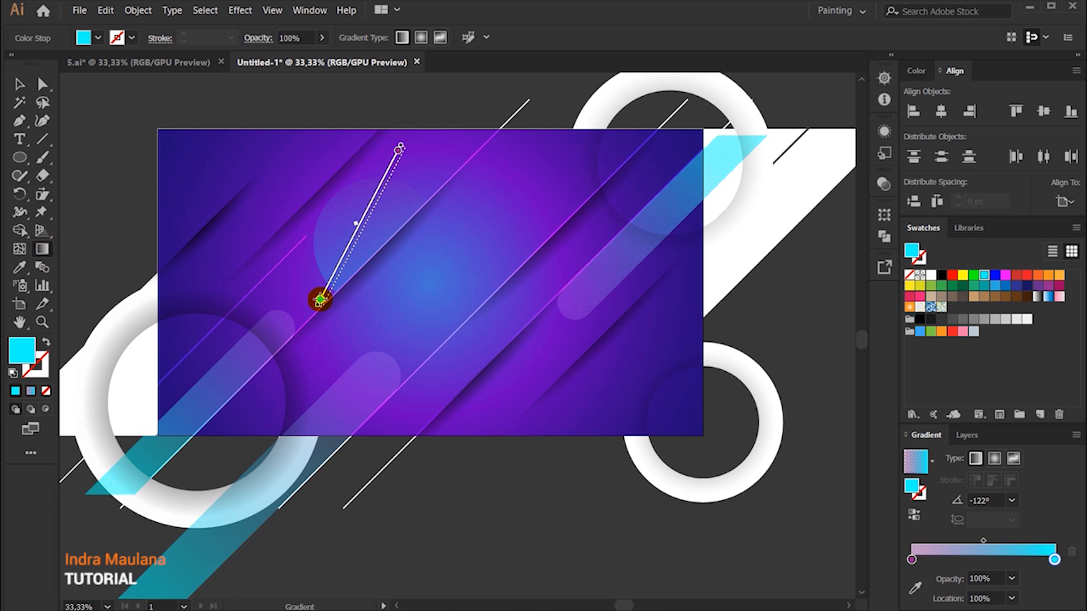
click(19, 84)
click(364, 133)
Step: Duplicate the half circle, shrink the copy and place its straight edge against the next diagonal line near the artboard's center
drag(351, 214, 300, 205)
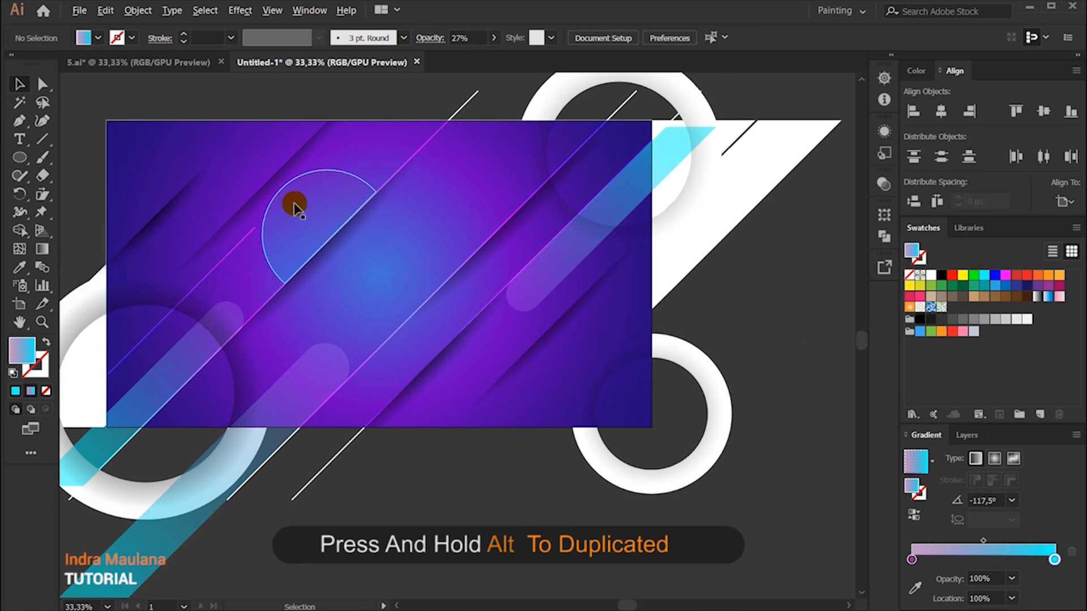
drag(294, 207, 342, 340)
drag(347, 242, 403, 313)
scroll(367, 294, up, 2)
scroll(426, 310, down, 2)
click(381, 492)
drag(395, 498, 539, 515)
scroll(367, 423, up, 1)
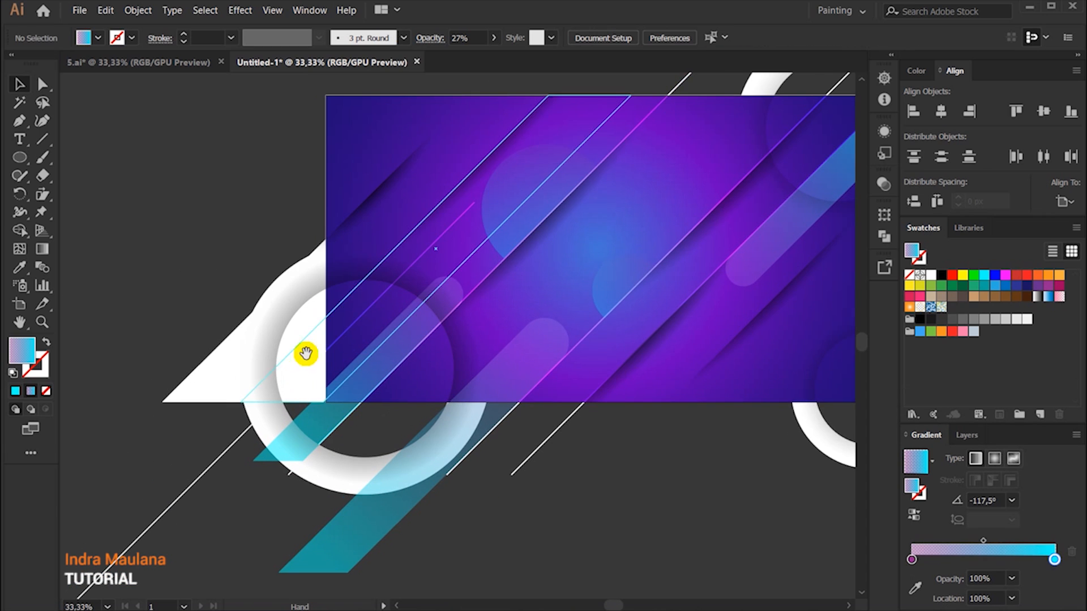
drag(304, 354, 241, 410)
key(space)
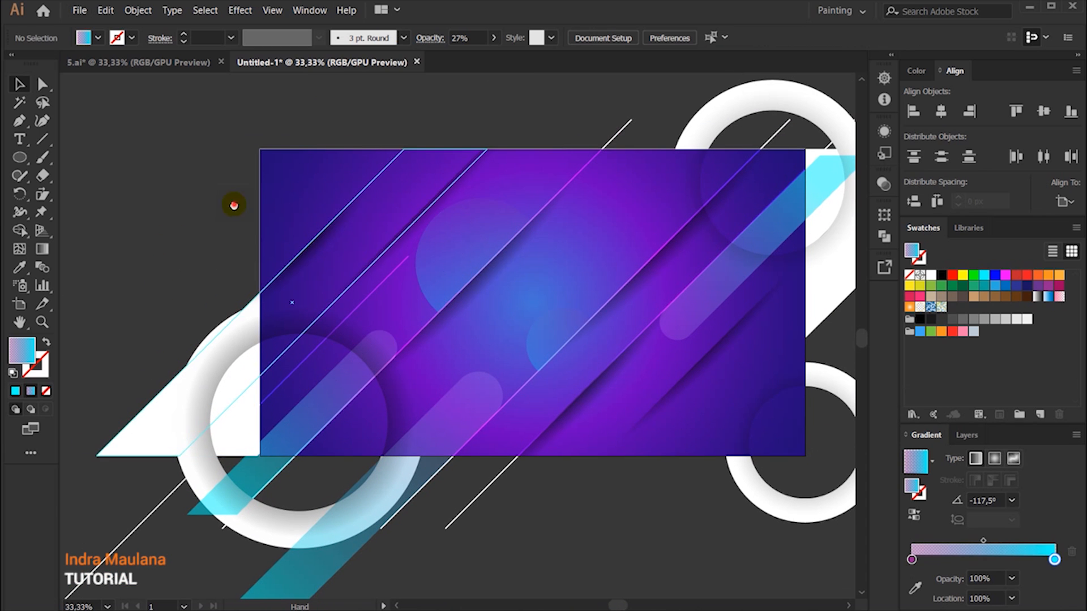
drag(234, 205, 181, 193)
drag(651, 515, 610, 512)
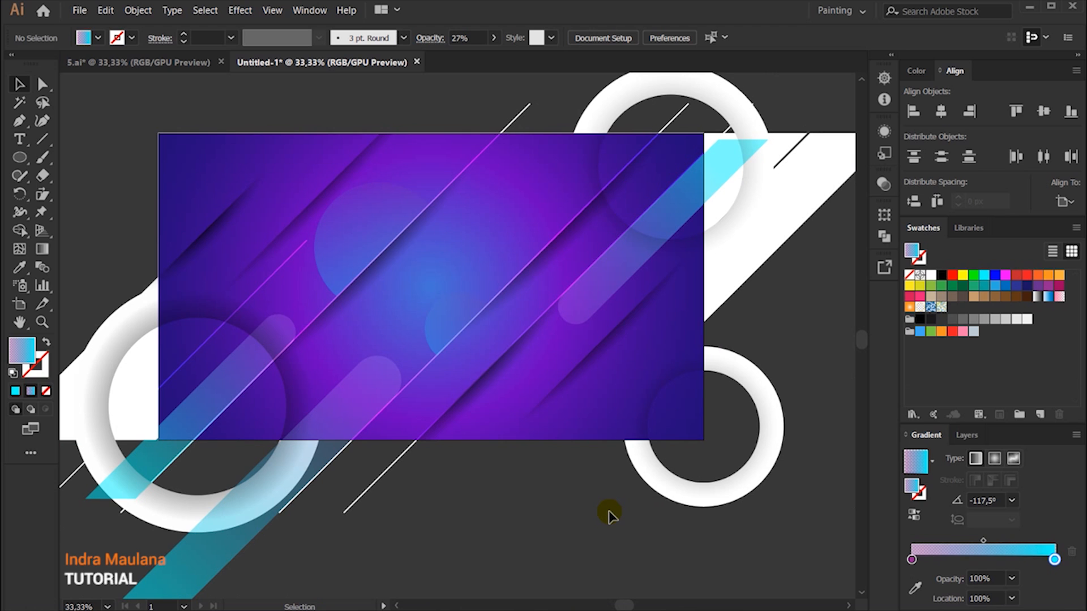
alt+scroll(610, 515, down, 1)
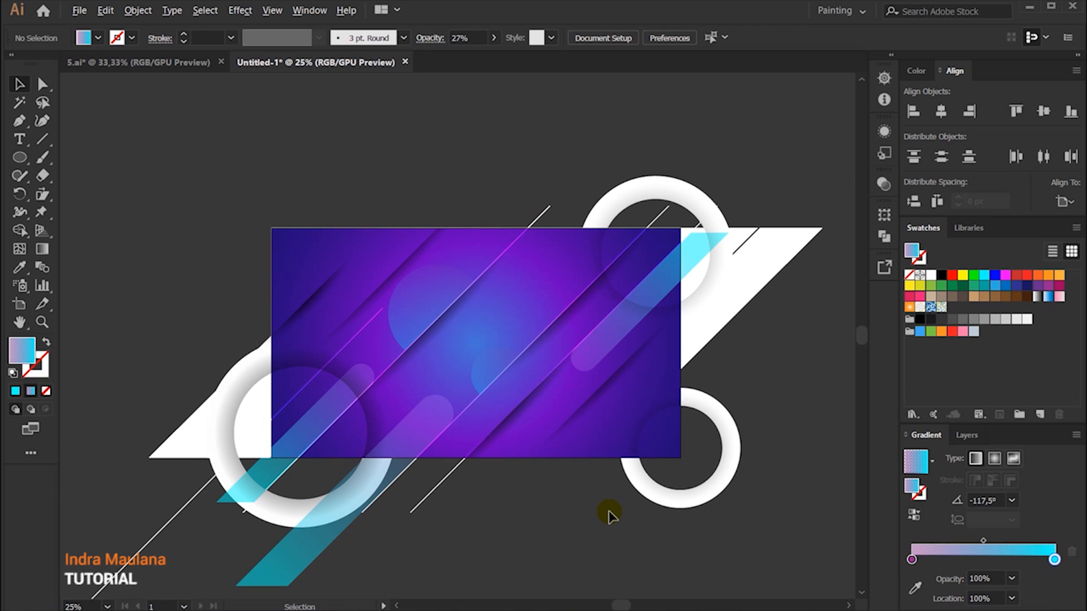
Step: Draw a rectangle that covers the whole artboard exactly
drag(619, 518, 597, 486)
drag(16, 165, 59, 158)
drag(275, 217, 644, 410)
key(ctrl+z)
drag(244, 194, 654, 424)
Step: Select all artwork and make a clipping mask with the artboard-sized rectangle
click(17, 84)
key(ctrl+a)
right_click(505, 270)
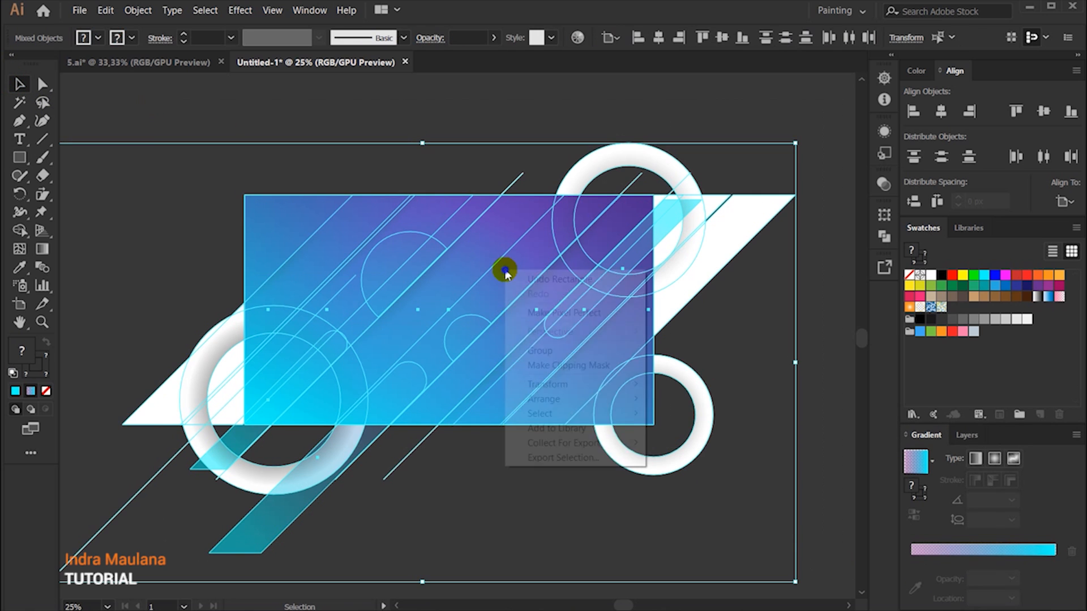
click(556, 368)
click(591, 470)
Step: Try moving the clipped artwork down off the gradient background, and undo the moves
scroll(591, 472, down, 1)
drag(573, 400, 663, 517)
key(ctrl+z)
click(627, 489)
scroll(568, 485, up, 2)
scroll(590, 200, down, 1)
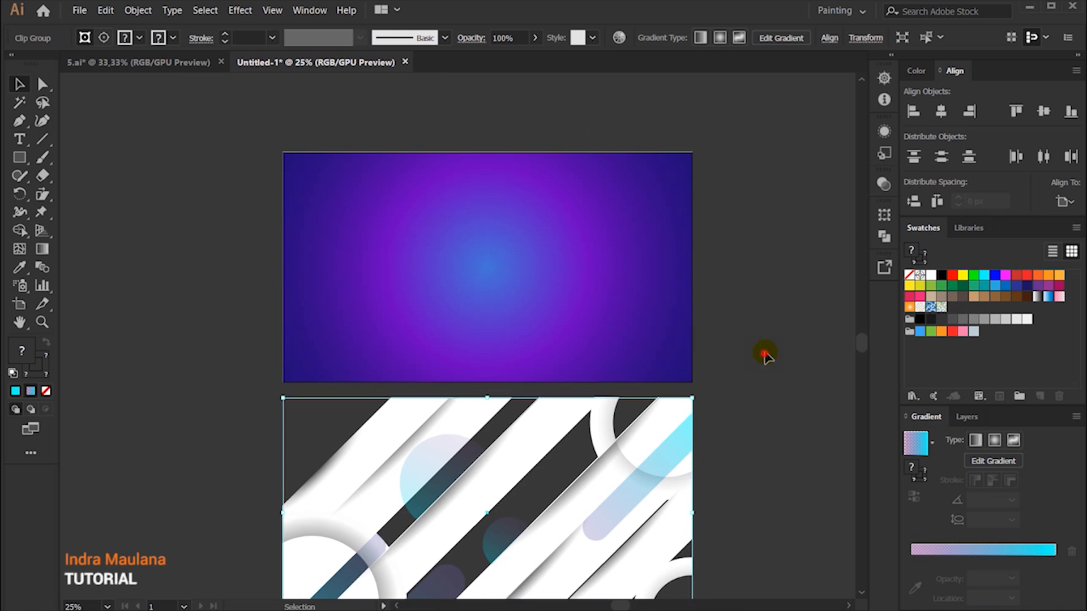
scroll(765, 356, down, 1)
key(ctrl+z)
key(ctrl+z)
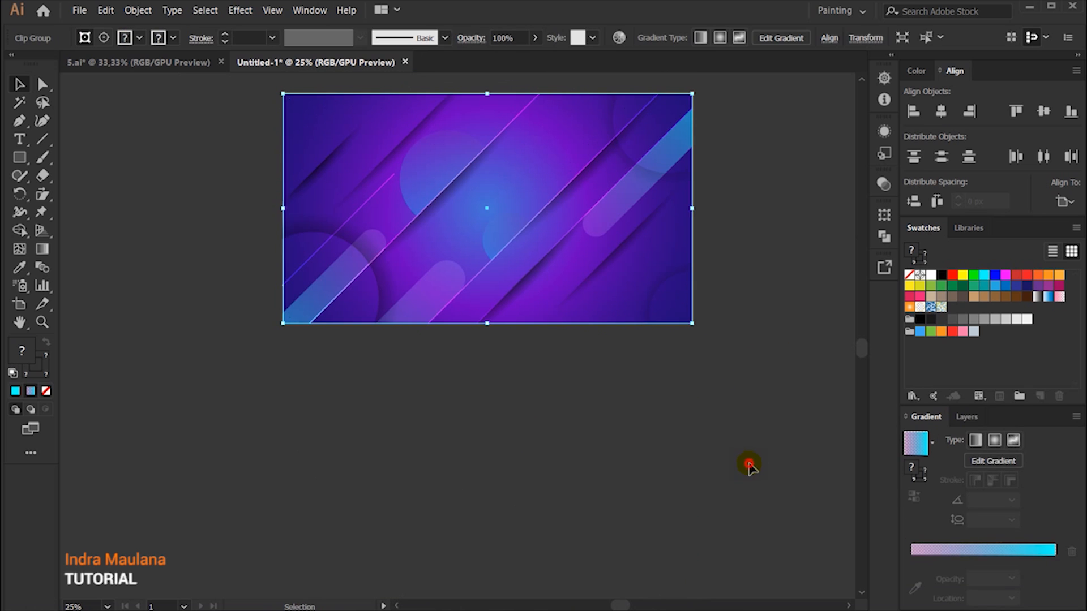
Step: Draw a very small circle between the two long diagonal lines near the artboard's center
drag(639, 380, 636, 452)
scroll(579, 351, up, 1)
drag(568, 354, 568, 466)
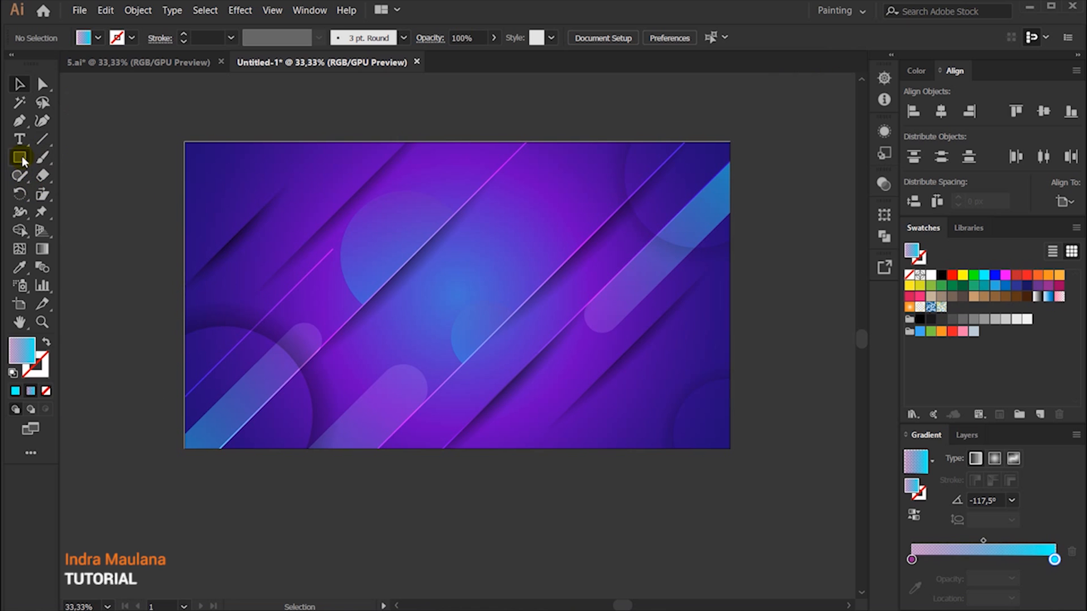
drag(24, 161, 84, 193)
scroll(501, 260, up, 2)
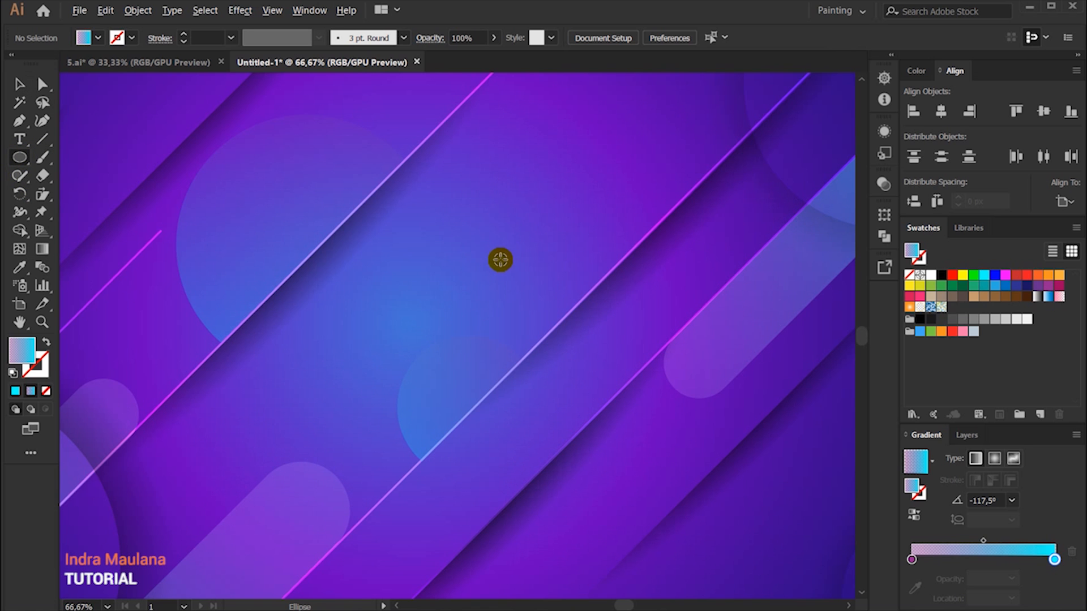
drag(425, 238, 602, 310)
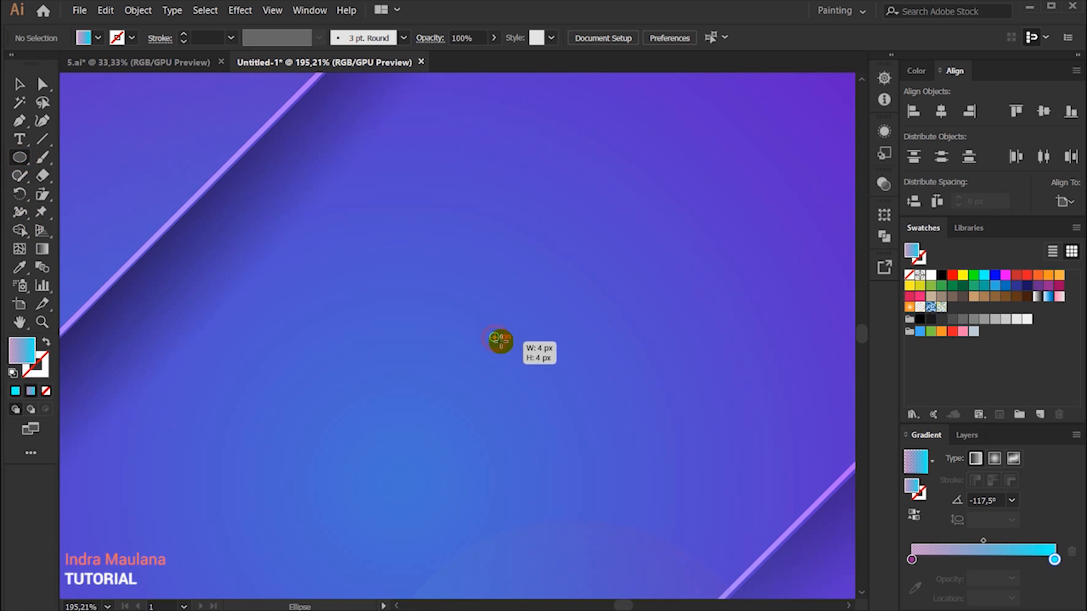
drag(506, 348, 507, 348)
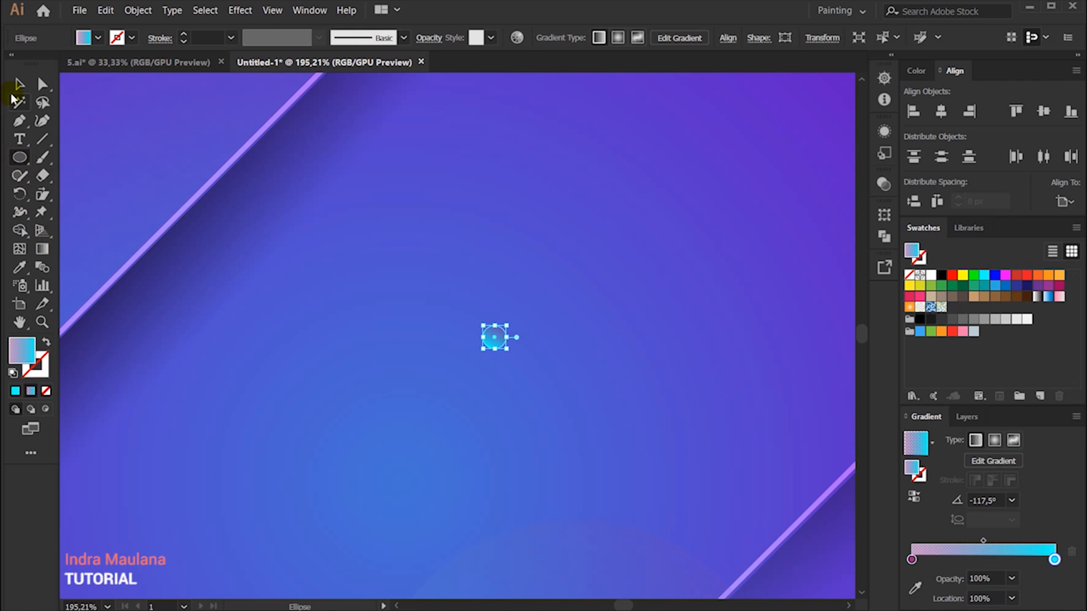
click(19, 85)
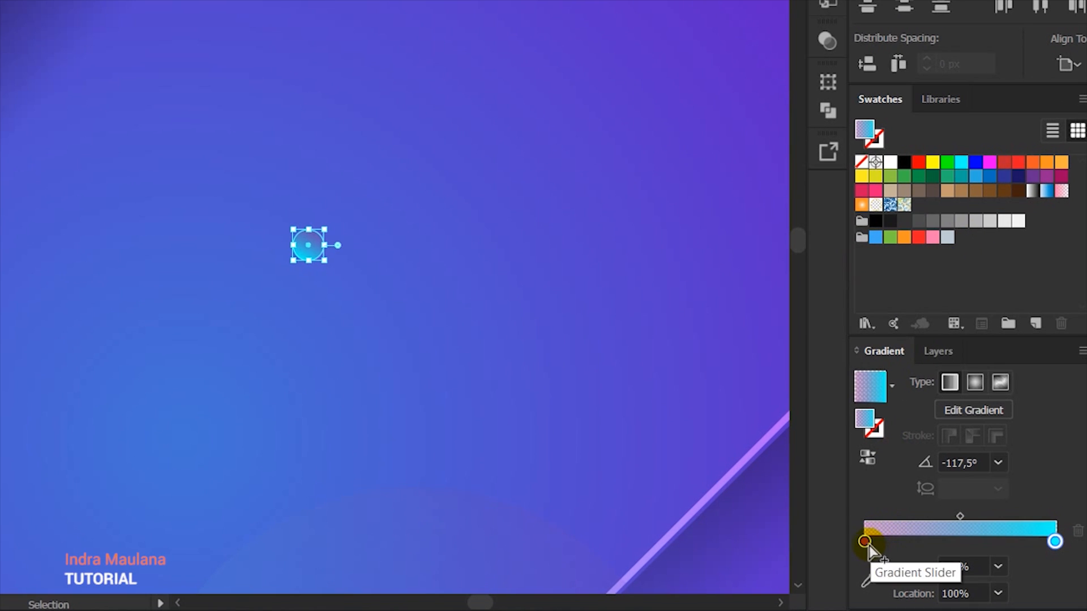
Step: Fill the small circle with the white-to-black preset gradient and change the gradient type to radial
double_click(865, 544)
click(865, 542)
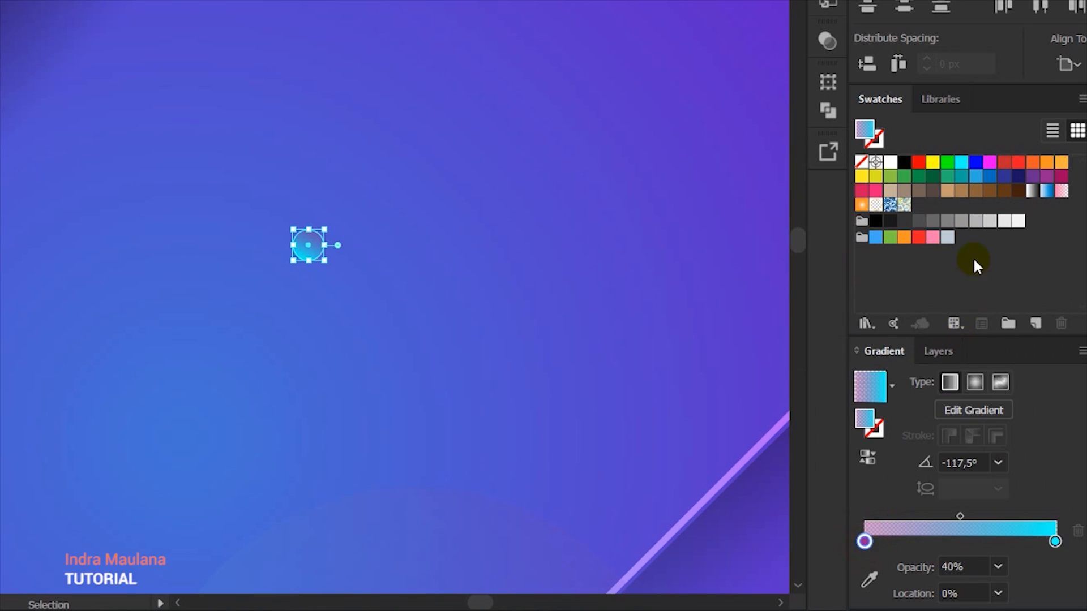
click(892, 387)
click(765, 428)
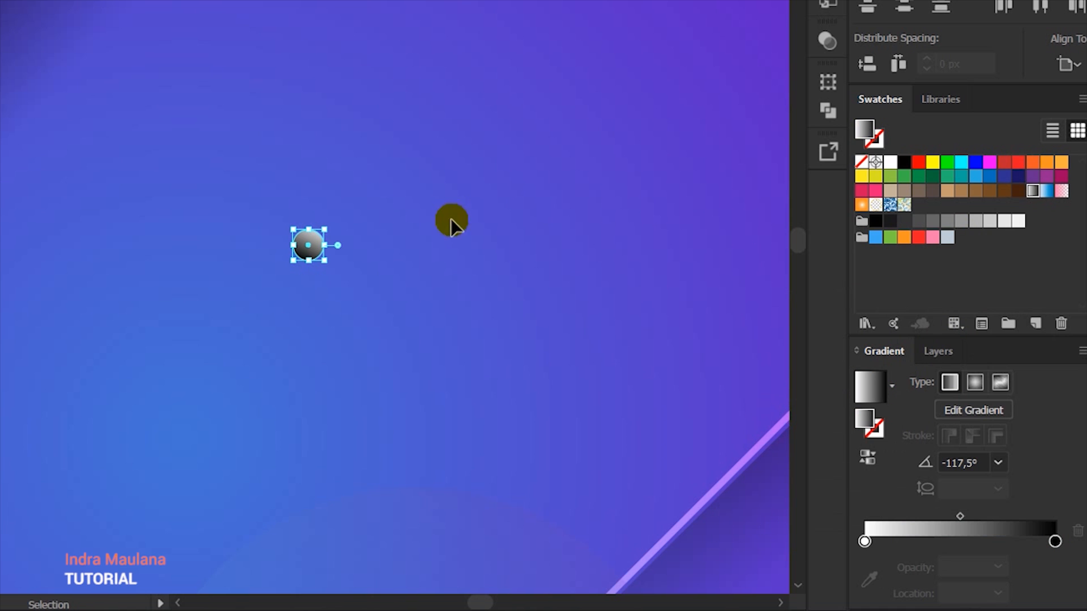
click(974, 384)
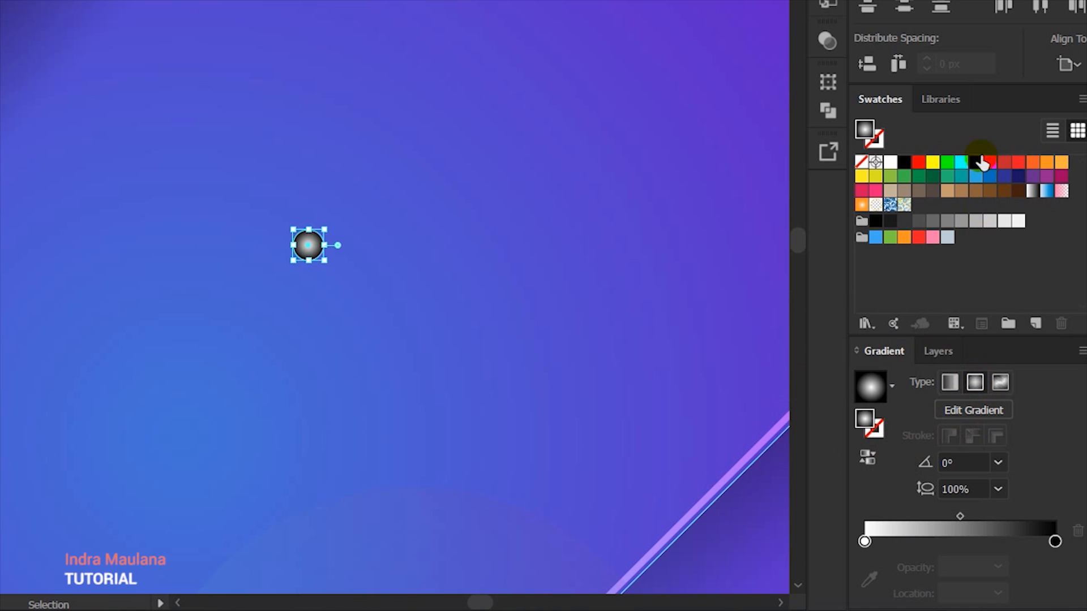
Step: Set the circle's radial gradient stops to cyan at the center and RGB Blue at the edge
drag(963, 165, 865, 542)
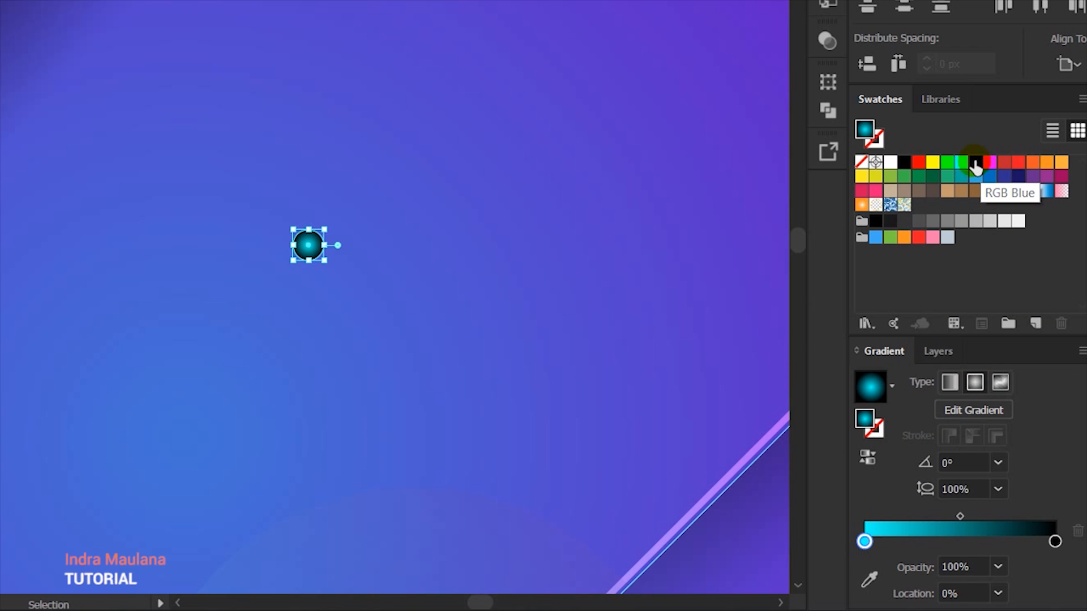
drag(976, 166, 1054, 487)
drag(1058, 549, 1055, 541)
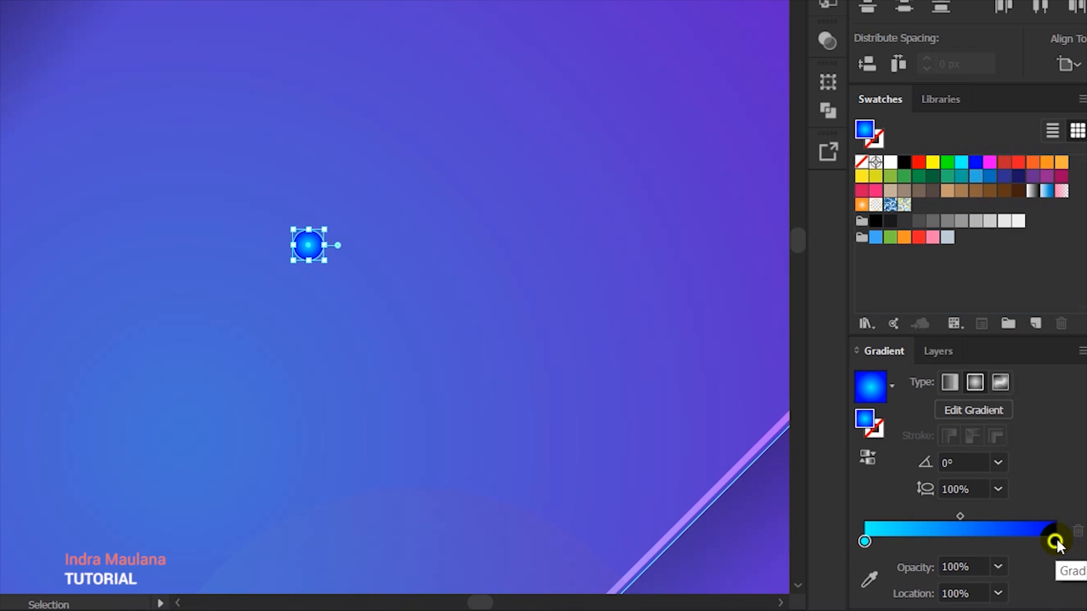
Step: Set the circle gradient's outer stop to 0% opacity and recolor it with a medium blue swatch
double_click(1055, 541)
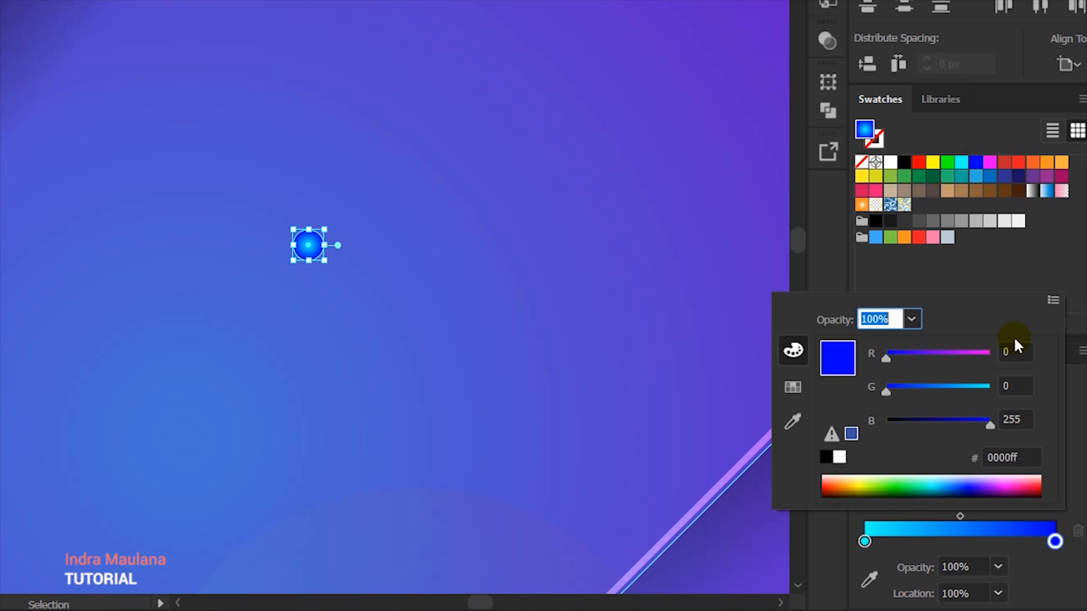
click(912, 320)
click(928, 349)
click(503, 389)
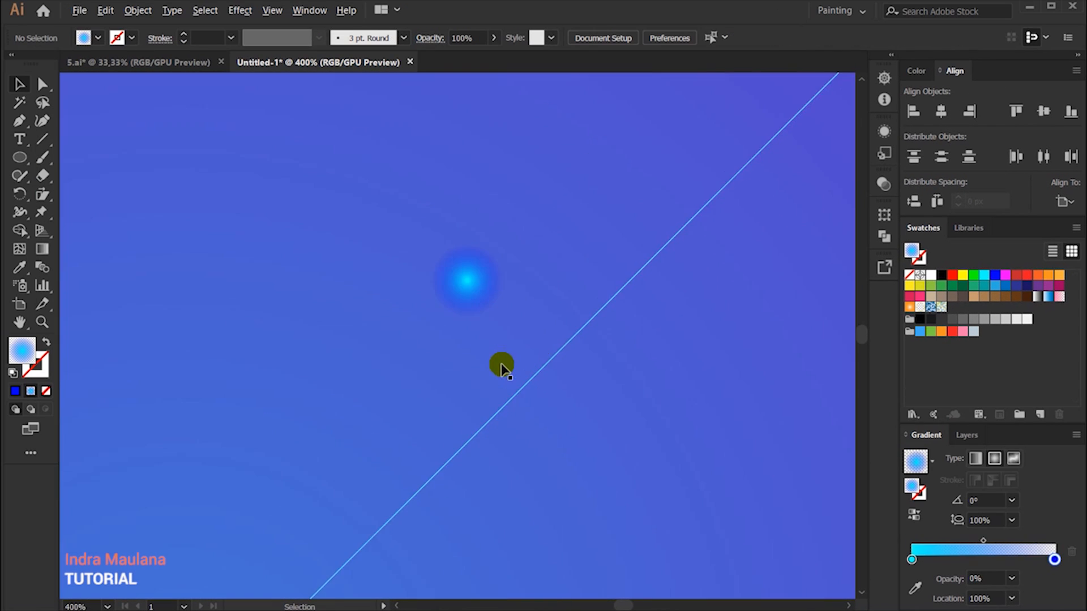
scroll(502, 365, up, 1)
click(467, 255)
drag(1005, 288, 1054, 560)
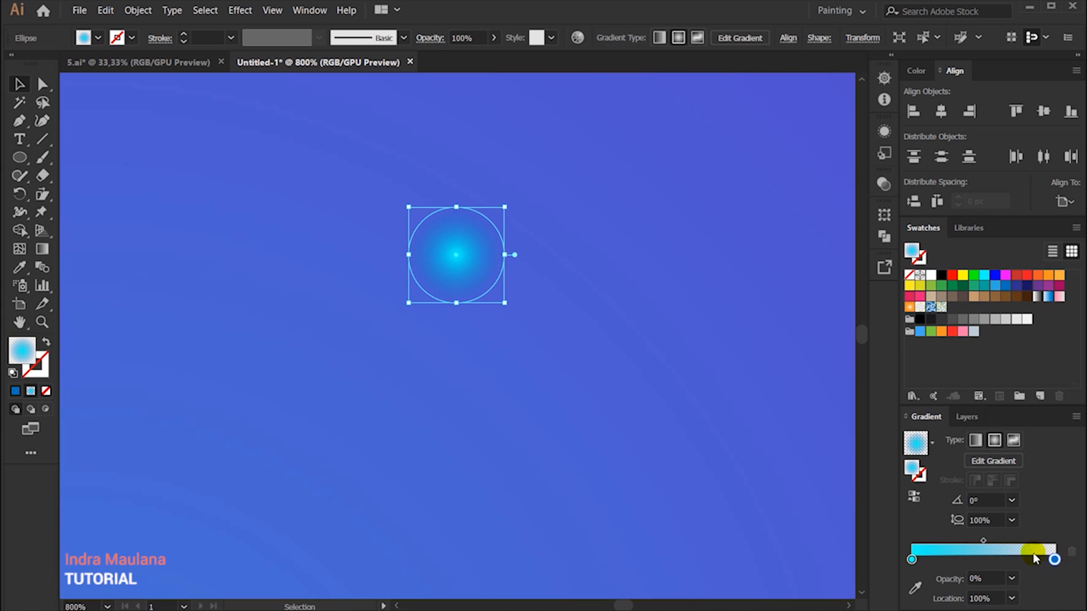
Step: Use the Gradient tool to adjust the circle's radial gradient, shifting its midpoint toward the center
click(42, 249)
click(475, 257)
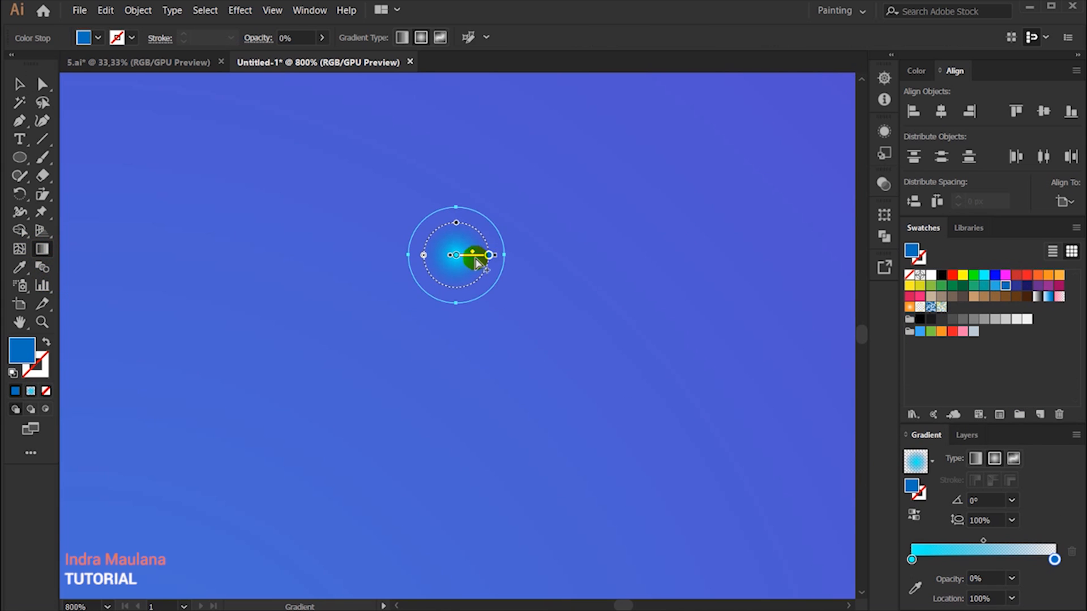
drag(472, 257, 503, 256)
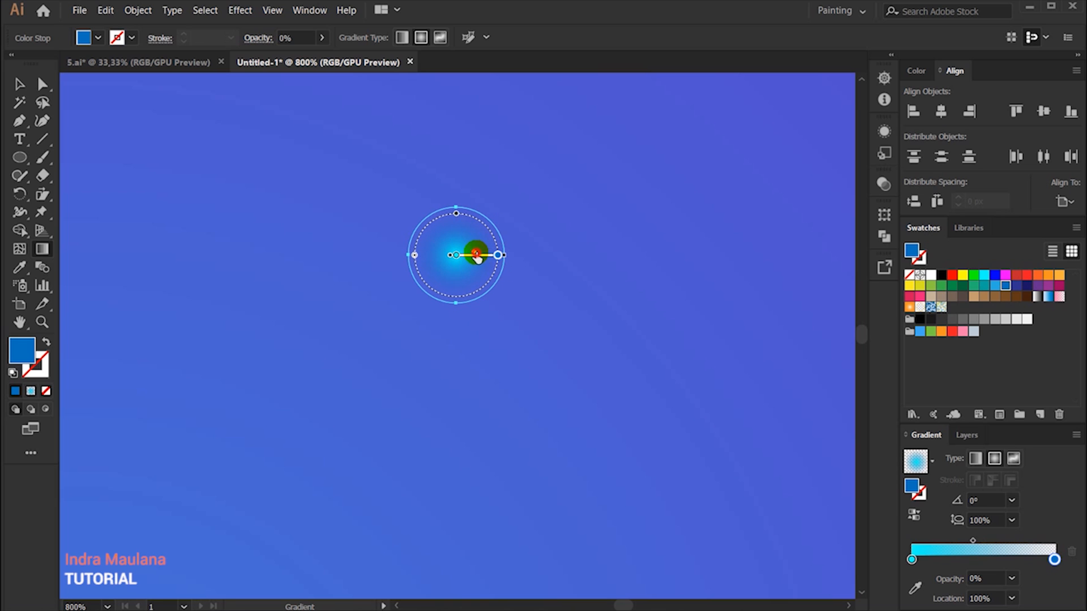
scroll(548, 235, down, 4)
key(v)
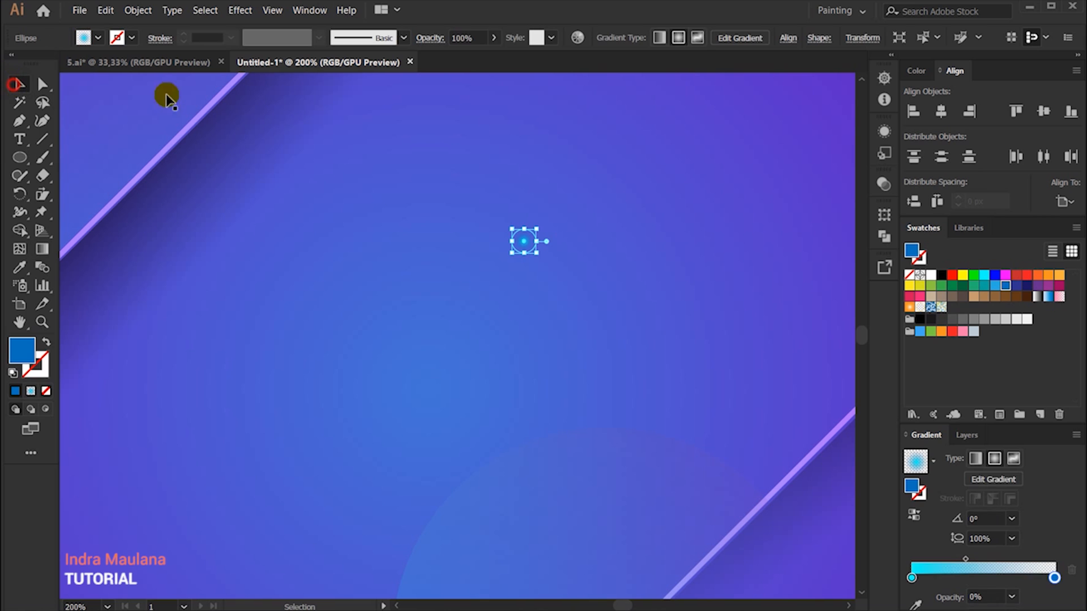
Step: Make a pattern swatch from the glowing circle with a Grid tile type and finish pattern editing
click(139, 10)
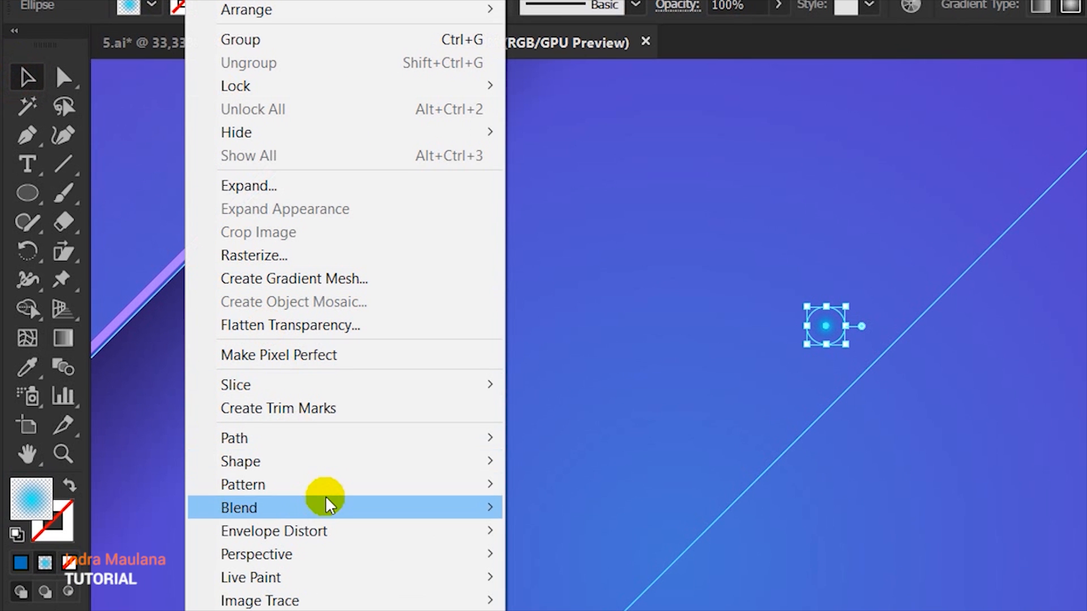
mouse_move(209, 343)
click(623, 485)
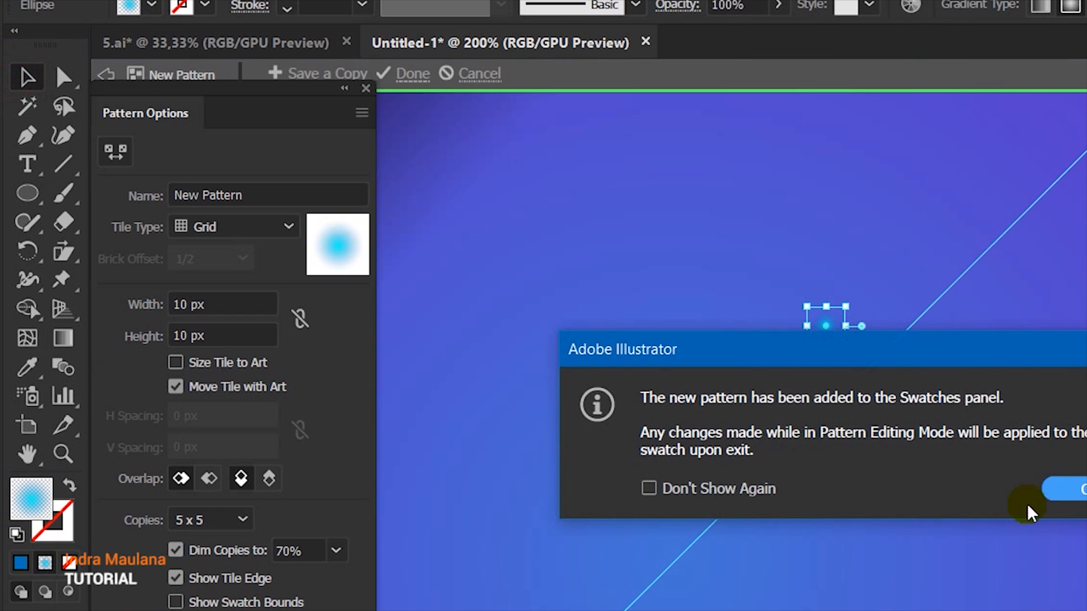
click(1061, 490)
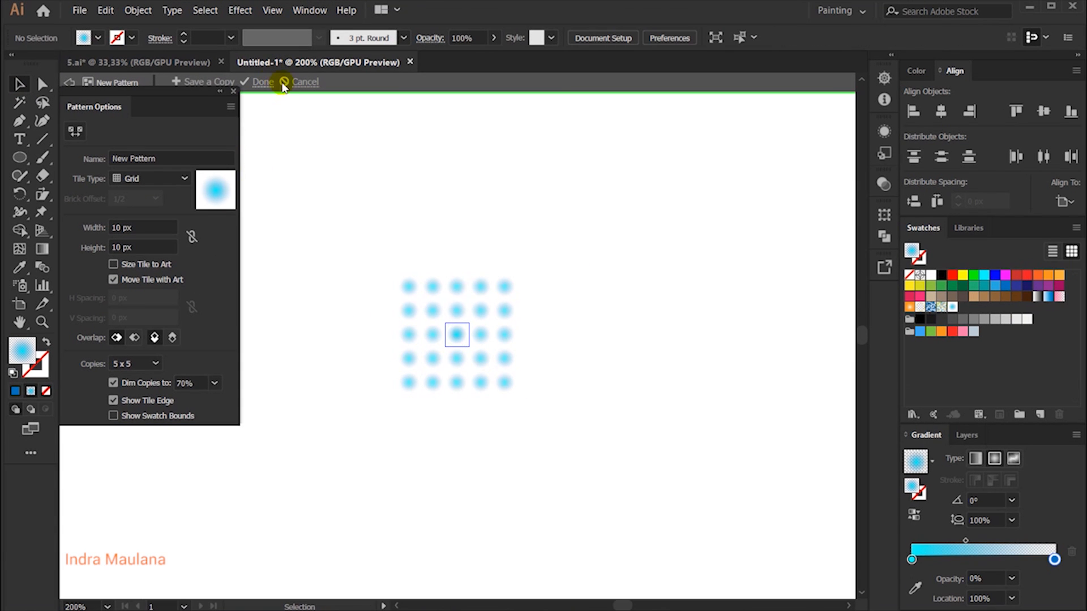
click(265, 83)
scroll(521, 265, down, 6)
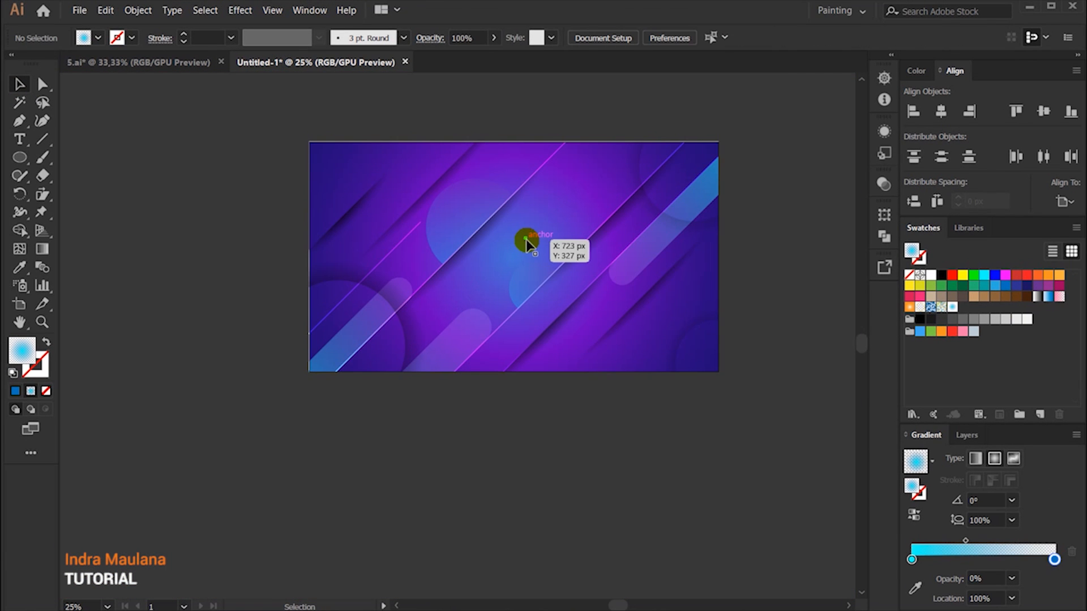
Step: Draw a rectangle covering the whole artboard and fill it with the new dot pattern swatch
click(572, 488)
scroll(691, 461, up, 1)
drag(759, 386, 730, 484)
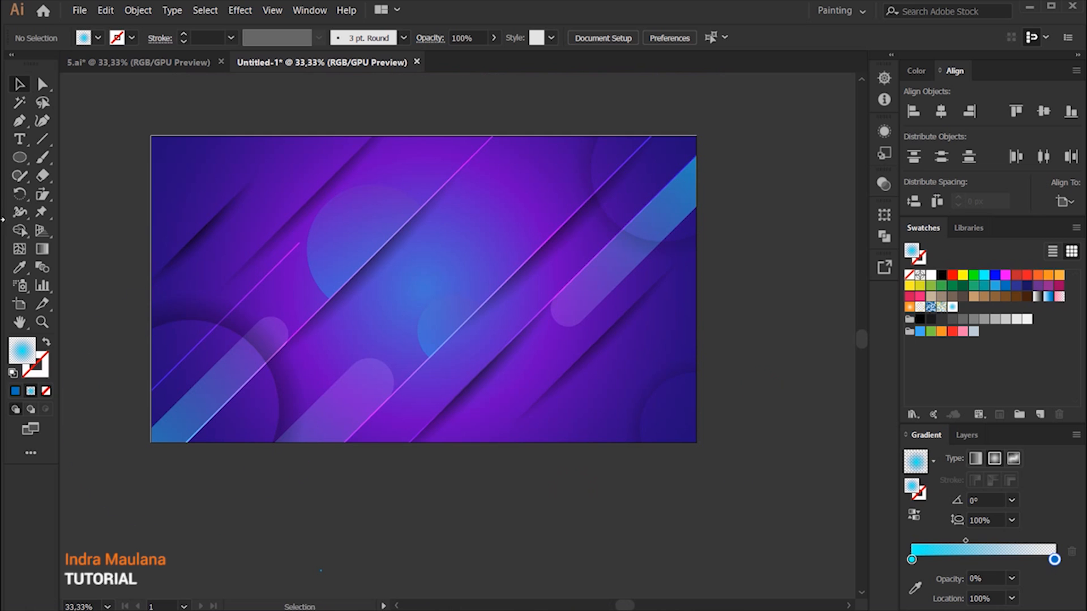
drag(21, 162, 696, 442)
click(17, 83)
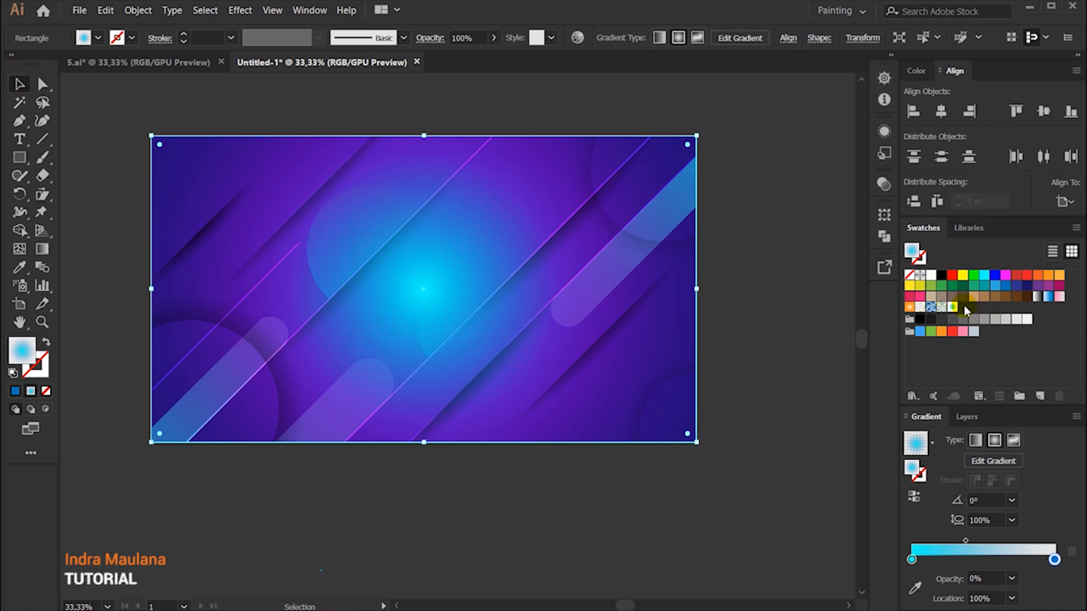
click(964, 307)
click(742, 469)
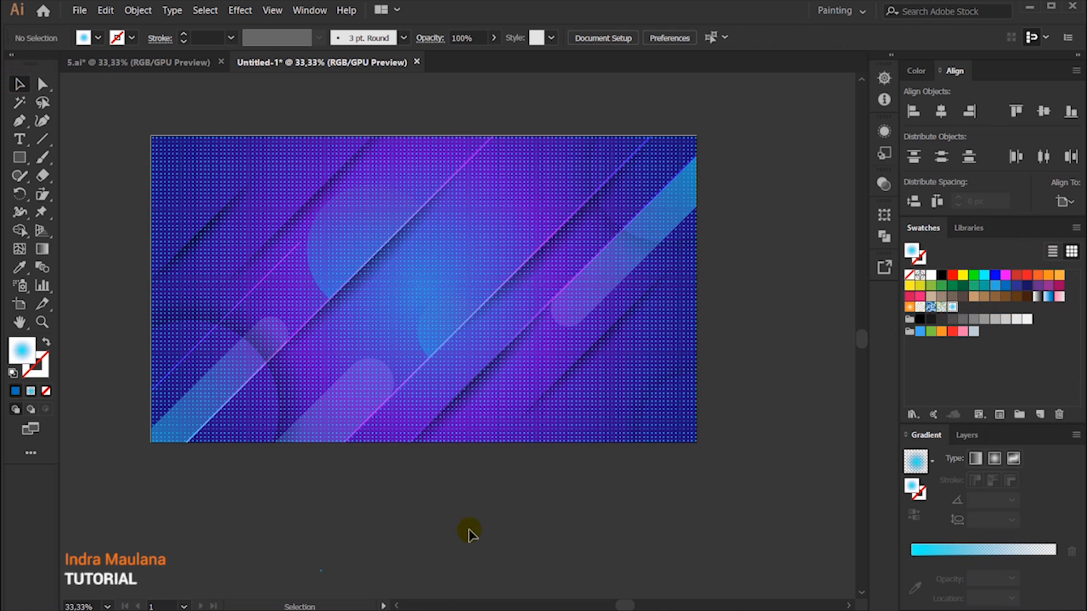
Step: Select the pattern-filled rectangle and examine its dots up close along the artboard's lower edge
click(572, 389)
scroll(605, 447, up, 2)
scroll(625, 491, down, 2)
scroll(598, 457, up, 4)
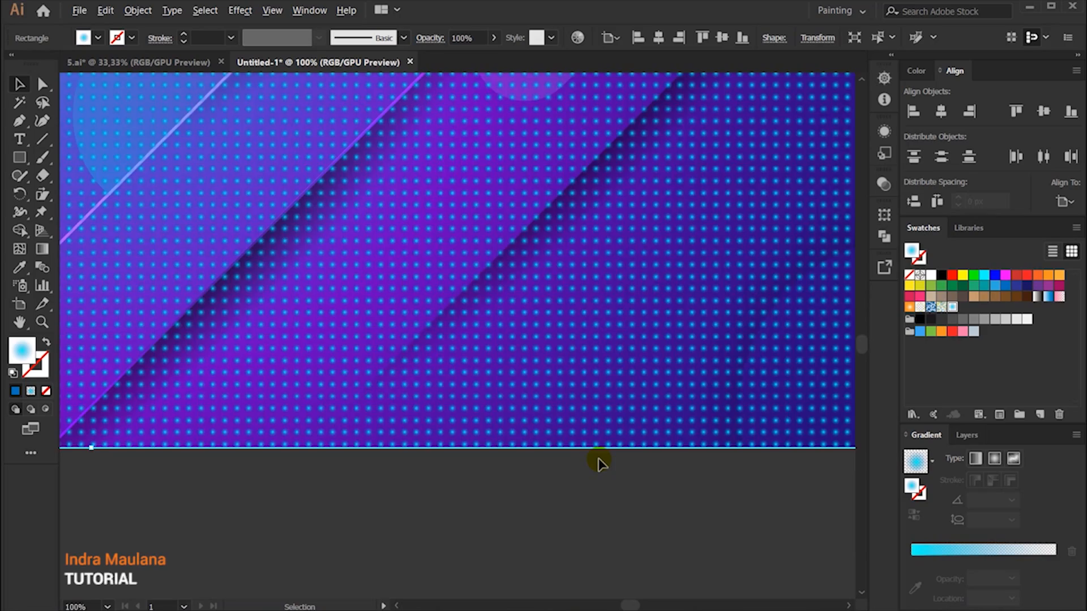
scroll(598, 458, down, 3)
scroll(507, 443, up, 1)
scroll(395, 495, up, 1)
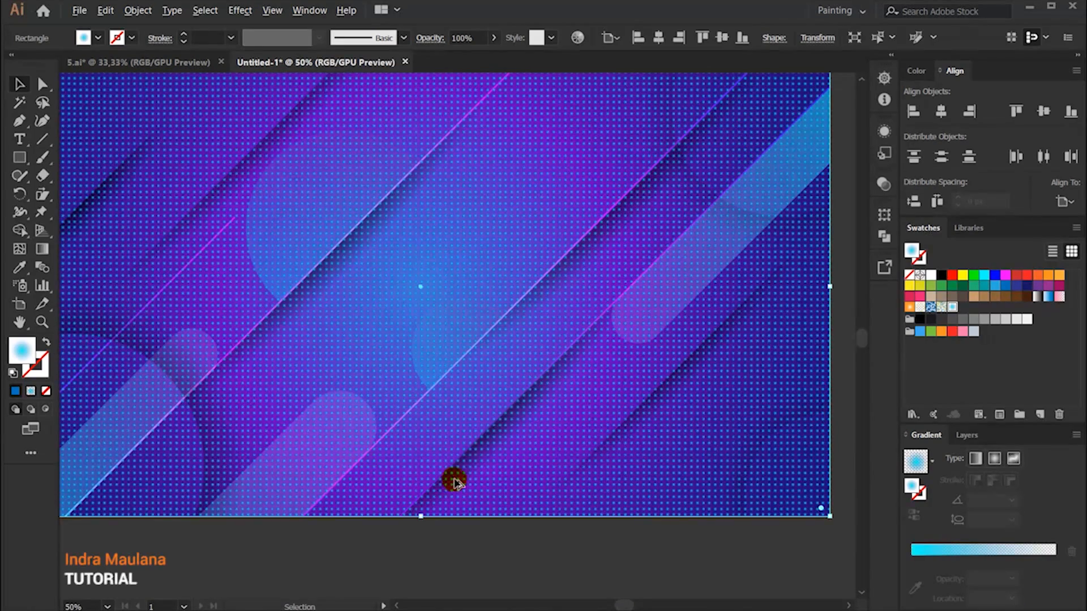
scroll(456, 482, down, 1)
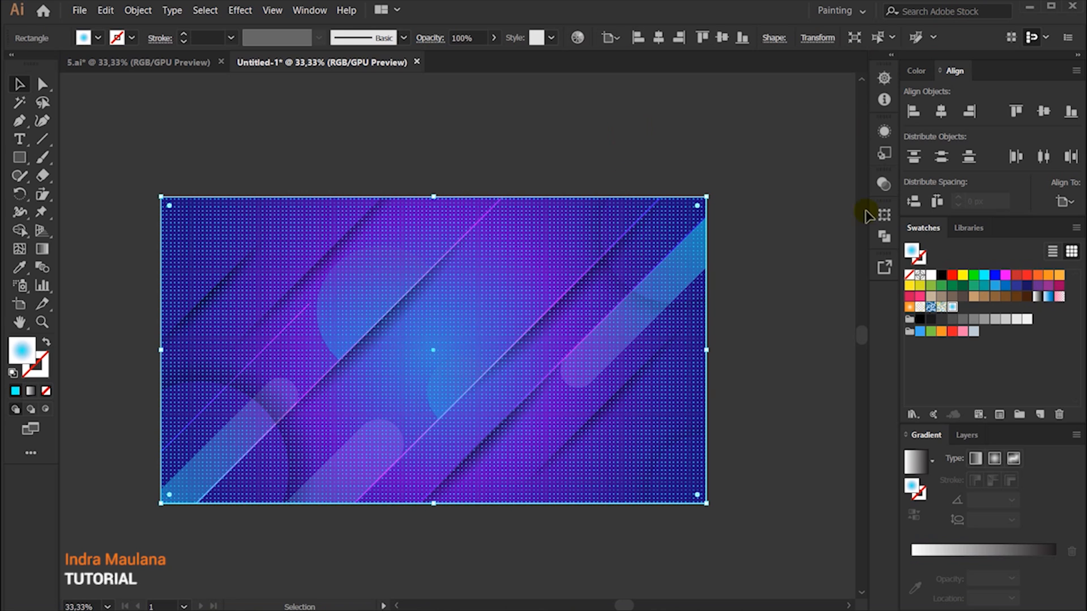
Step: Add an opacity mask to the pattern rectangle and draw an artboard-sized rectangle inside the mask
click(883, 184)
click(884, 184)
click(313, 10)
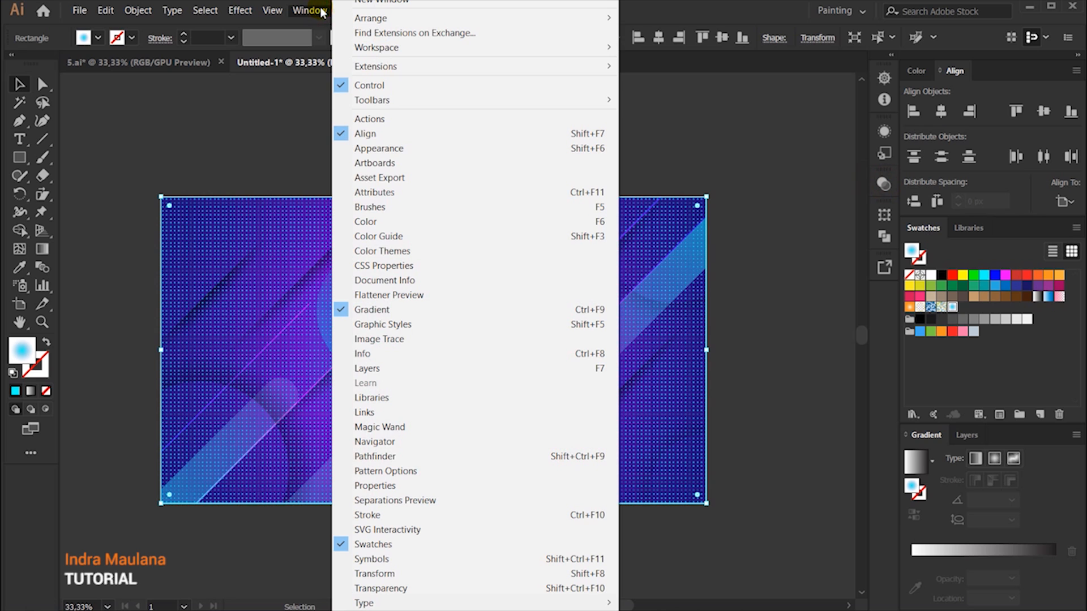
click(370, 588)
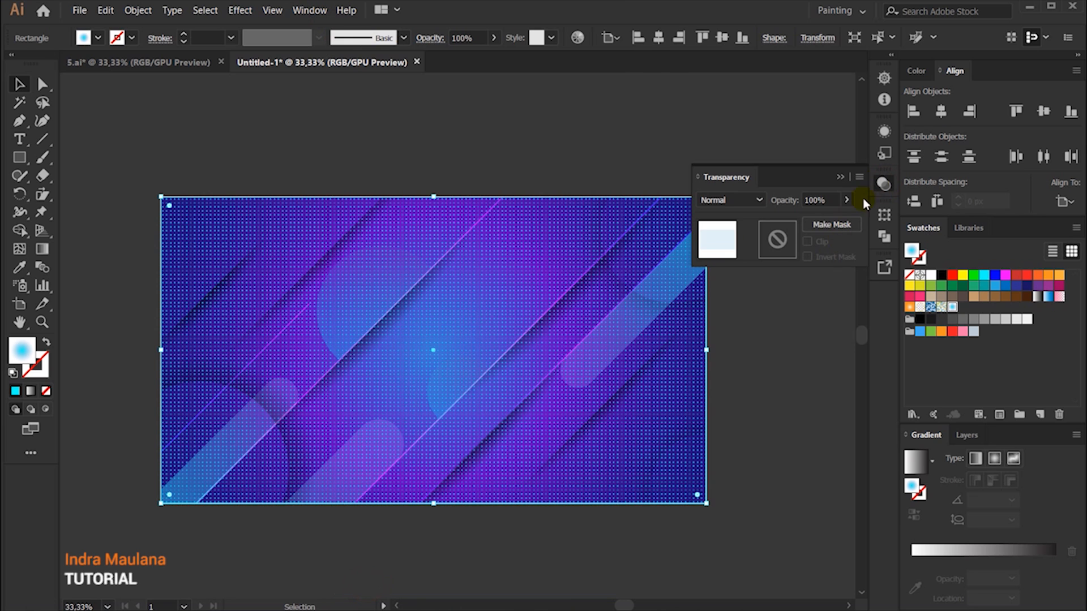
click(779, 243)
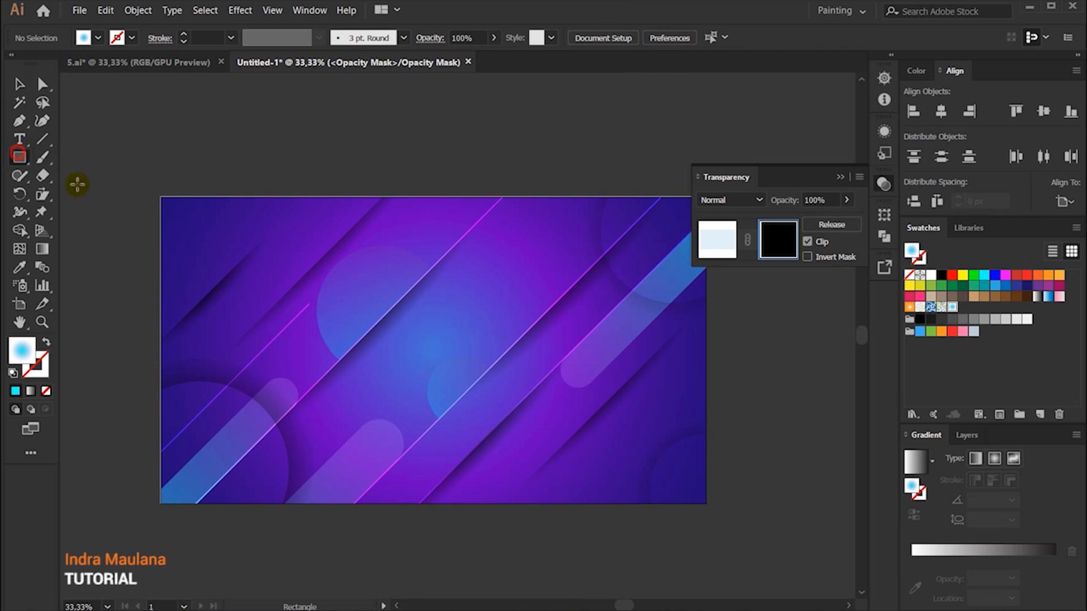
mouse_move(161, 198)
mouse_down()
mouse_move(702, 511)
mouse_move(706, 503)
mouse_up()
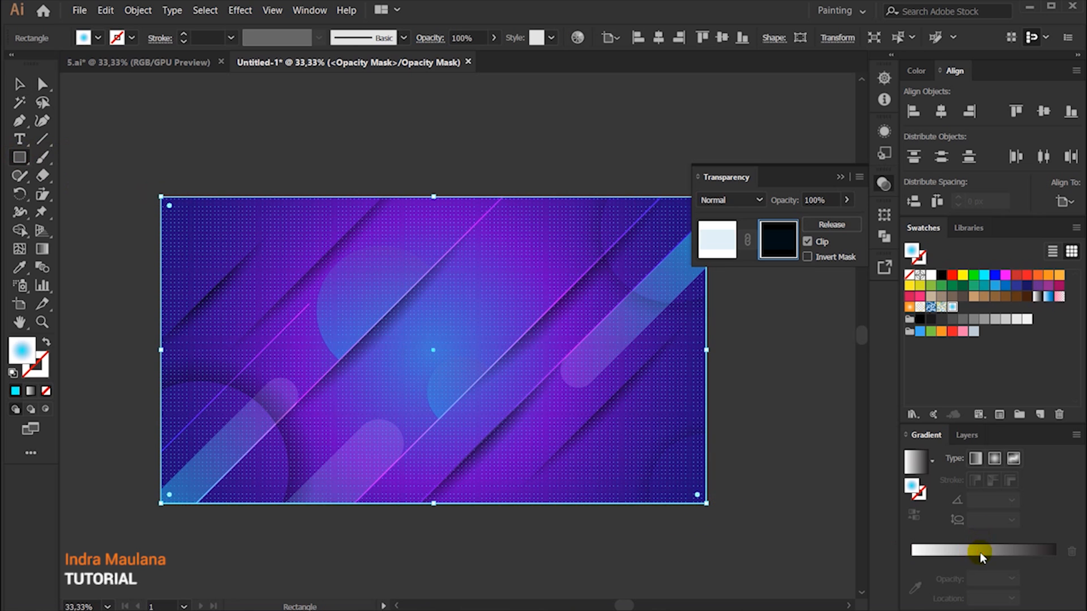
Step: Fill the mask rectangle with the White, Black gradient, running diagonally at about 153° from beyond the artboard's lower-right corner to near its center
click(980, 552)
click(931, 447)
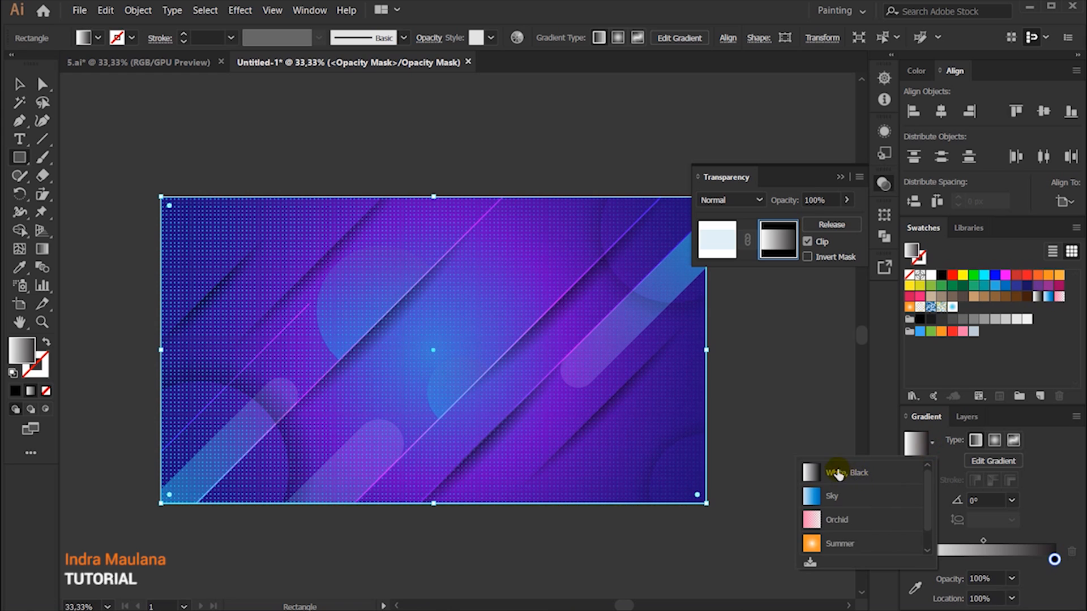
click(838, 473)
click(42, 249)
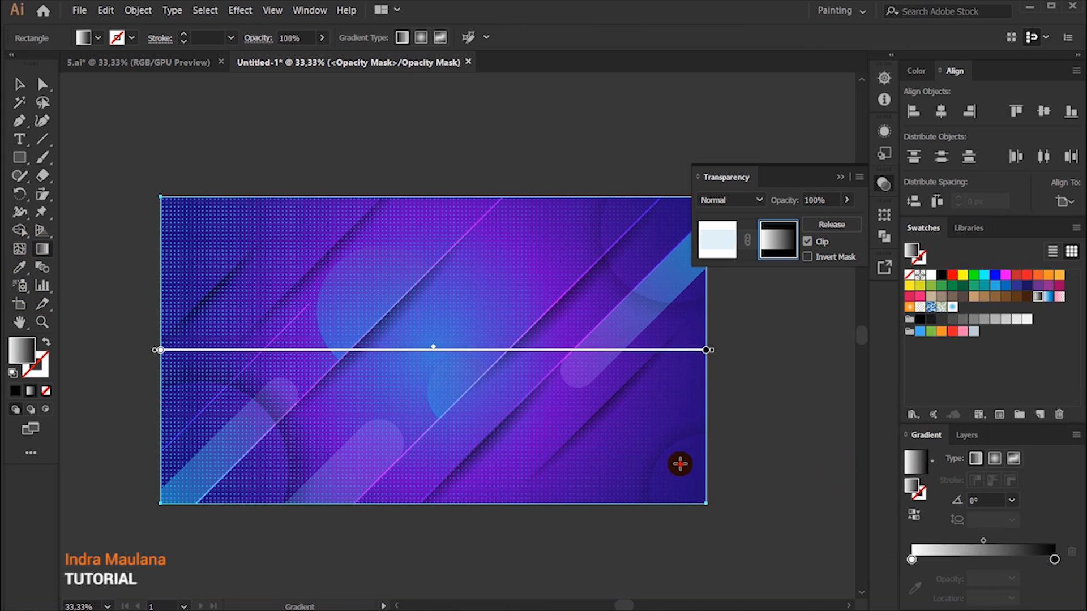
drag(680, 464, 454, 342)
drag(769, 502, 481, 358)
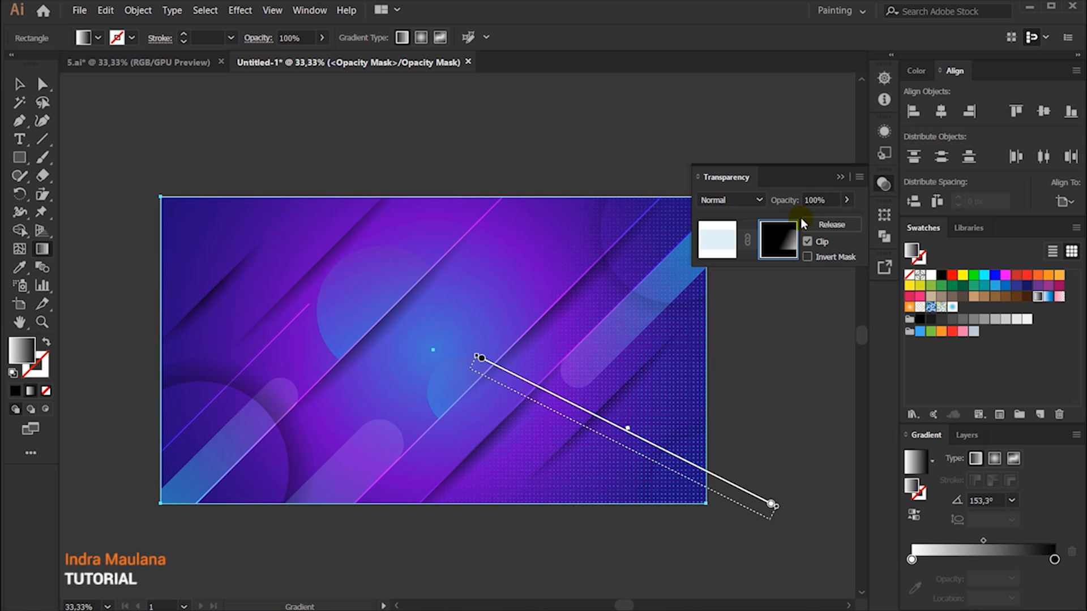
Step: Leave opacity mask editing, select the masked dot-pattern rectangle and try moving it
click(719, 248)
click(20, 85)
drag(569, 291, 573, 513)
drag(517, 458, 492, 421)
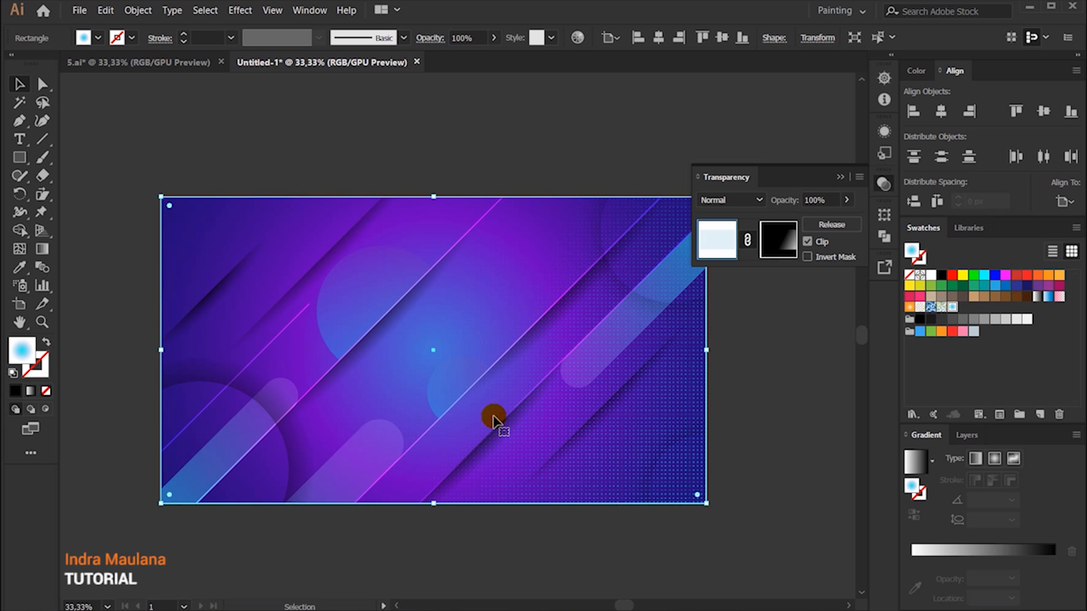
Step: Copy the masked dot pattern, paste it in front and rotate the copy 180° so its dots fill the artboard's upper-left corner
click(105, 10)
click(125, 75)
click(105, 10)
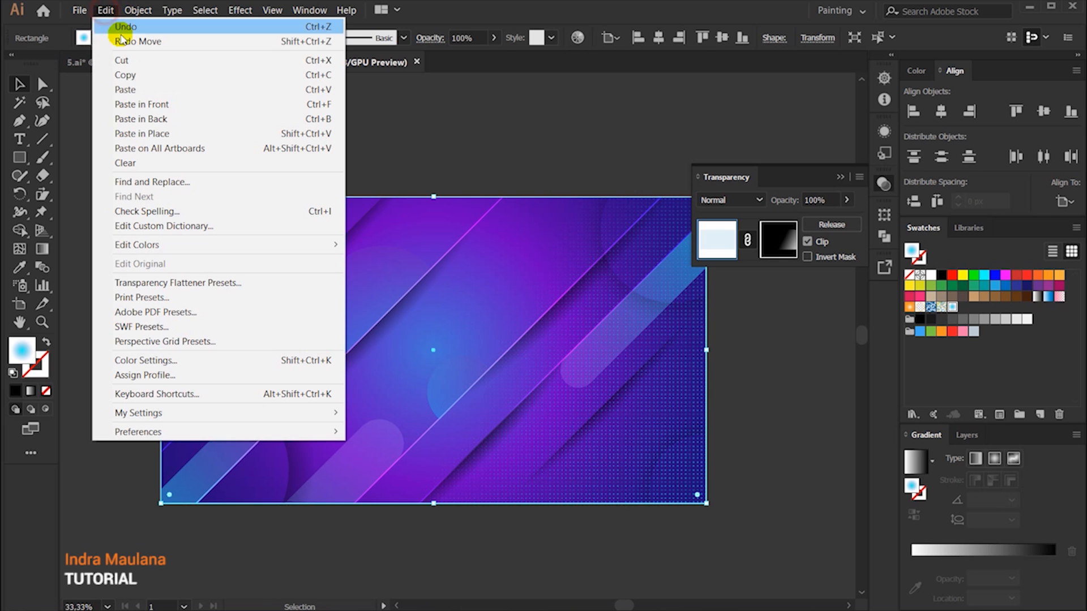
click(206, 103)
click(840, 176)
drag(712, 189, 340, 389)
click(585, 144)
scroll(461, 543, up, 2)
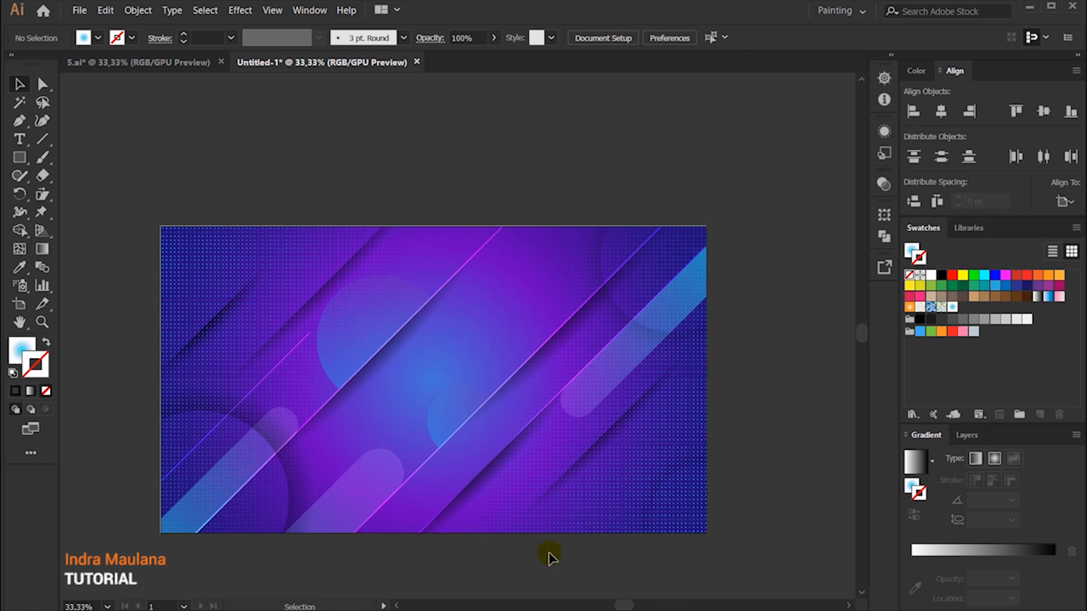
Step: Try moving one masked dot-pattern rectangle to the right, and undo the move
click(667, 497)
drag(736, 555, 737, 555)
click(762, 433)
click(665, 461)
drag(557, 432, 694, 424)
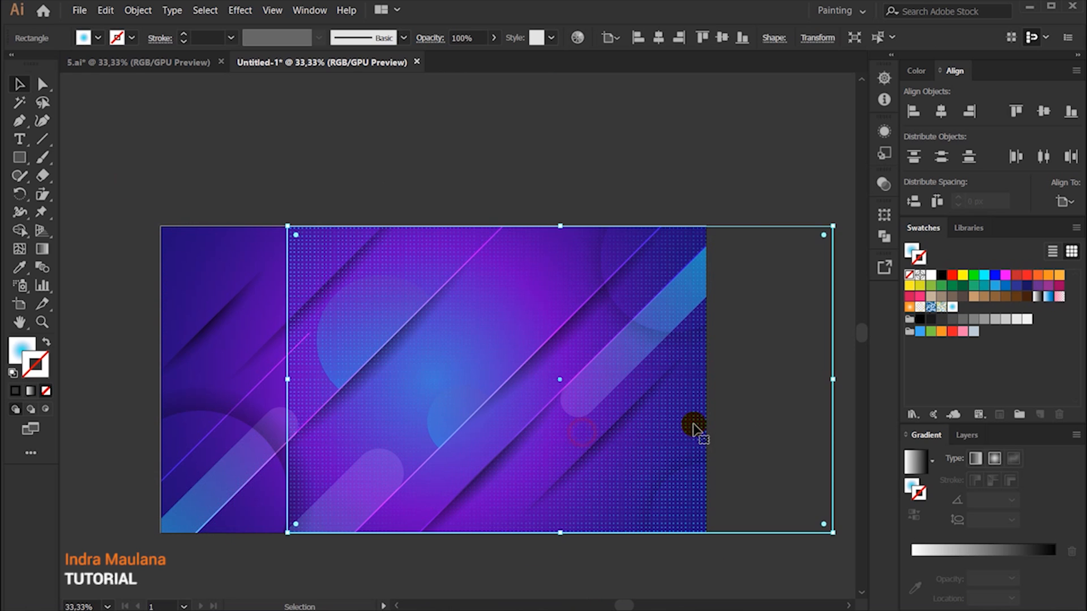
key(shift+s)
scroll(672, 389, down, 1)
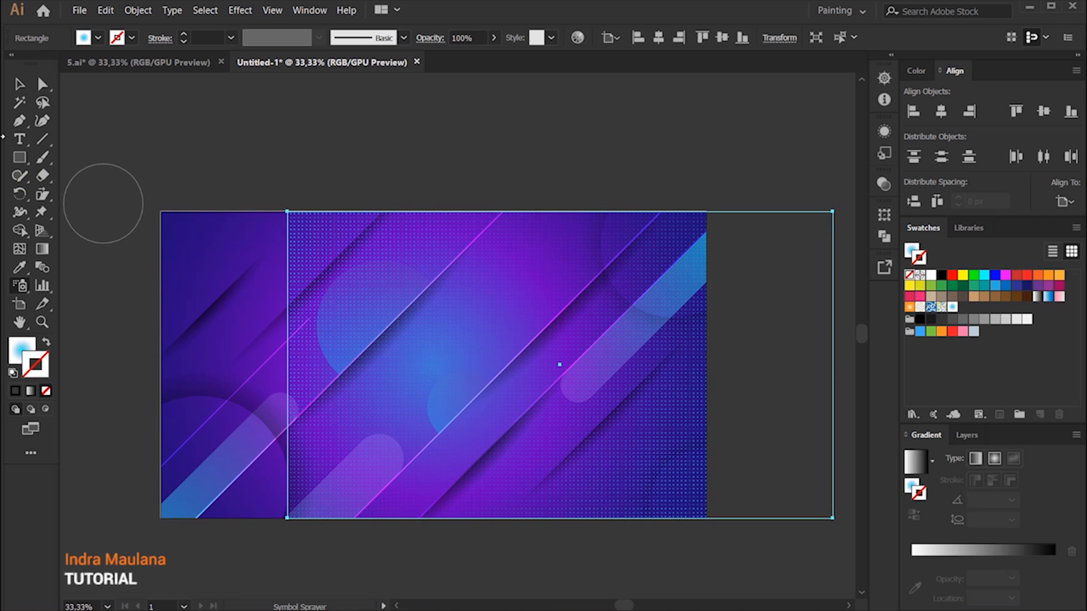
click(19, 84)
key(ctrl+z)
Step: Select both masked dot-pattern rectangles and group them
click(250, 138)
scroll(246, 158, down, 1)
click(243, 235)
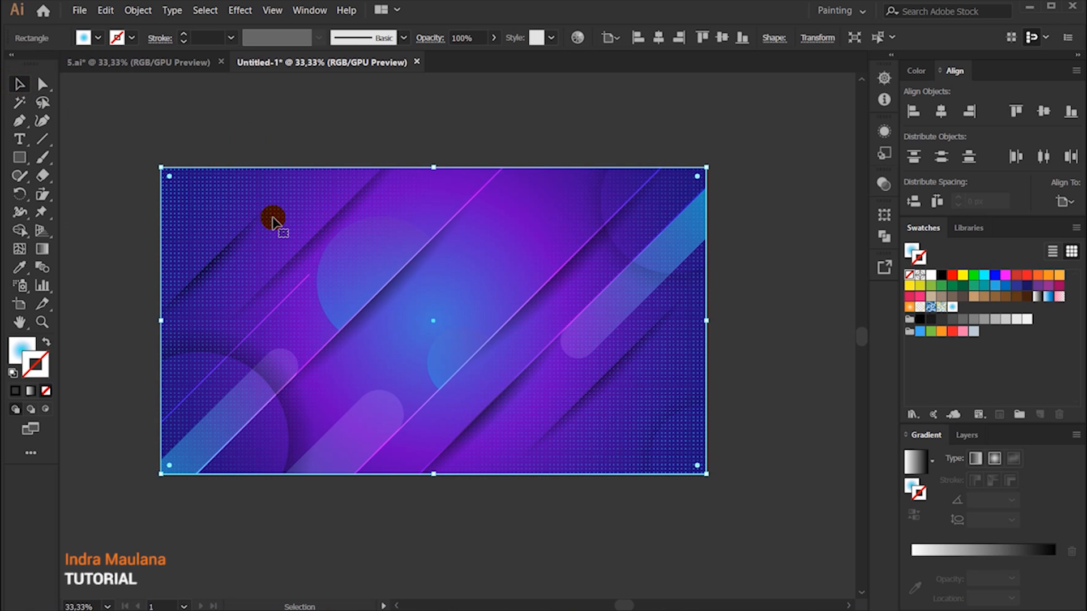
drag(667, 359, 529, 230)
key(ctrl+z)
right_click(298, 235)
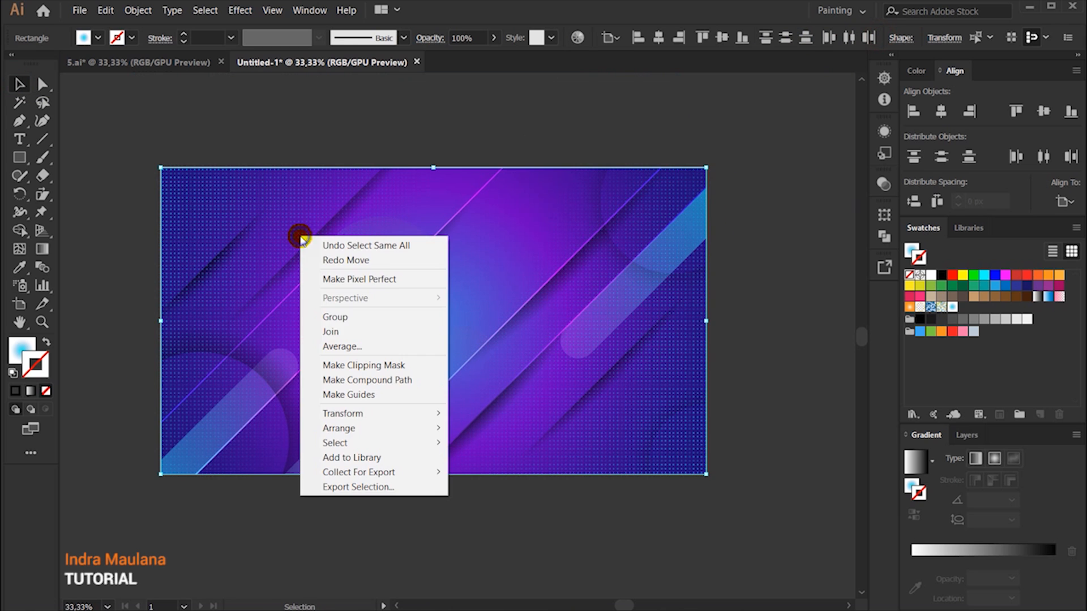
click(403, 327)
Step: Arrange the dot-pattern group behind the clipped artwork and lower its opacity to about 41%
mouse_move(663, 386)
mouse_down()
mouse_move(682, 327)
mouse_move(669, 374)
mouse_up()
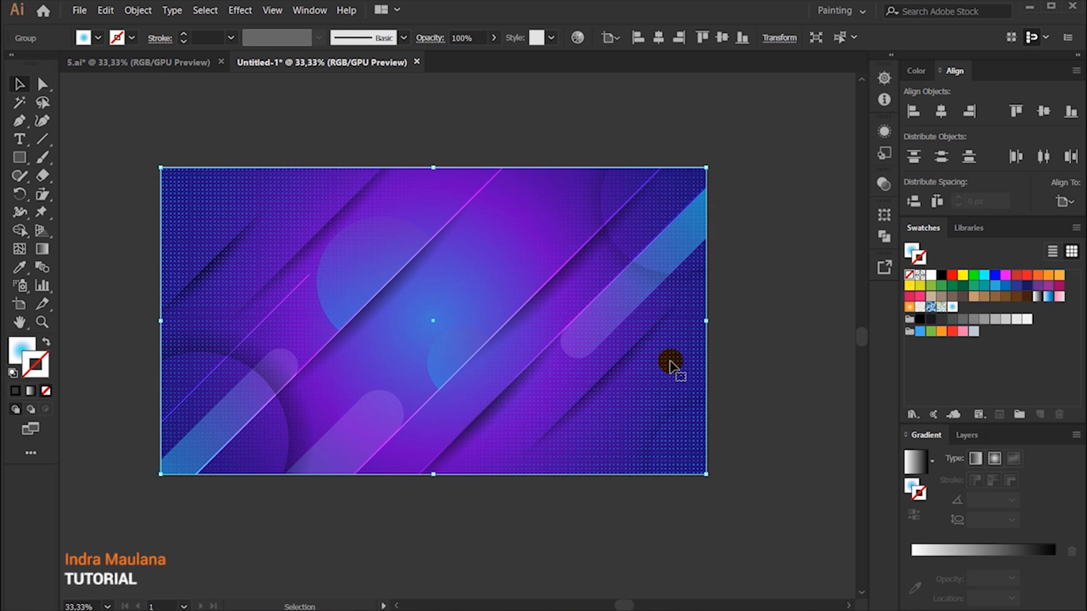
right_click(613, 261)
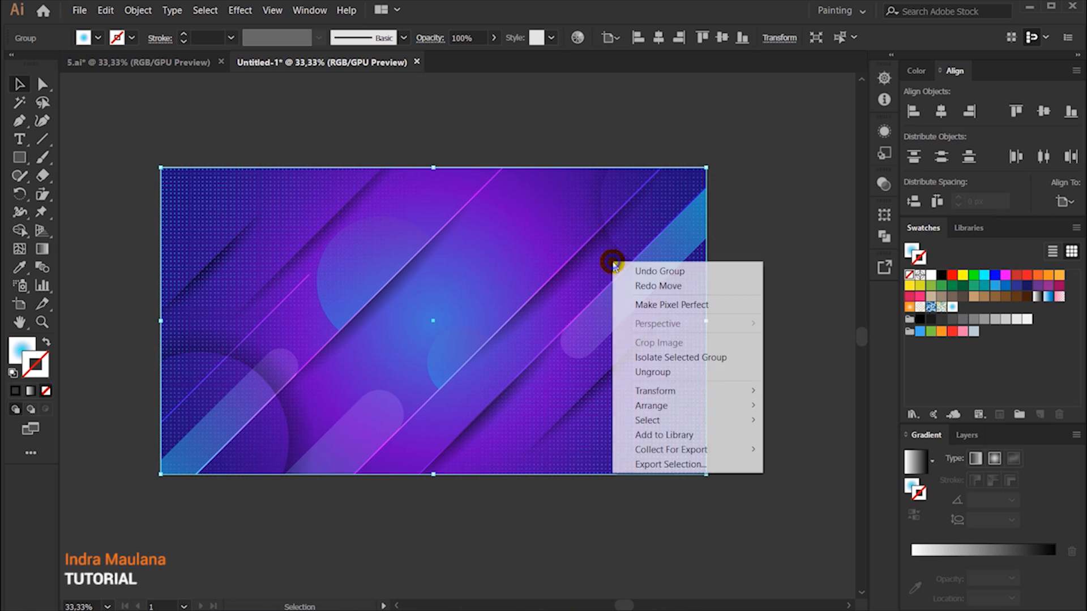
mouse_move(682, 406)
click(849, 450)
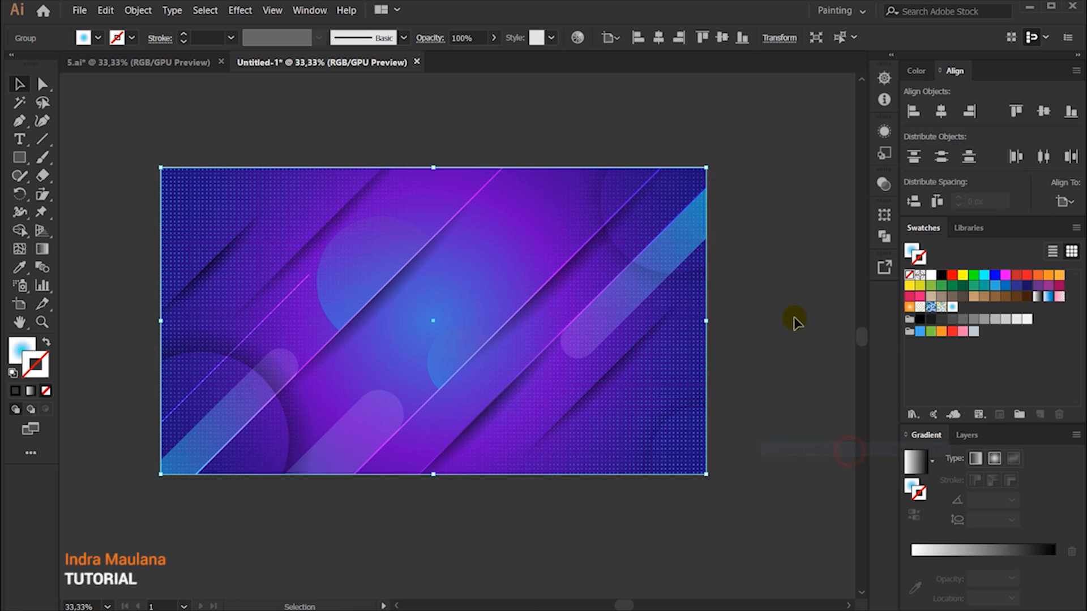
drag(475, 57, 450, 59)
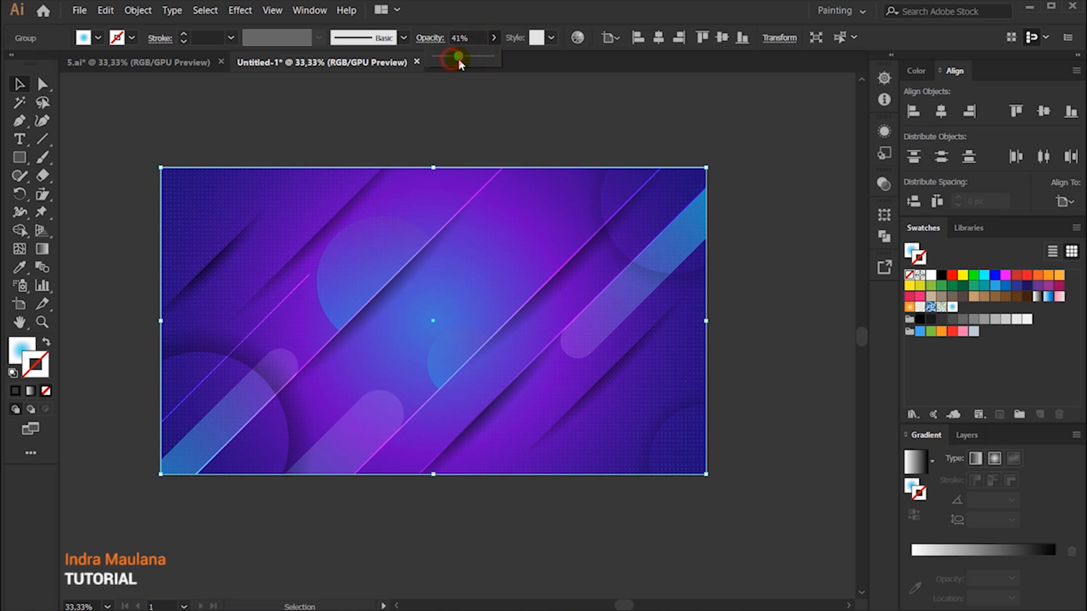
Step: Draw a small circle filled with the dot pattern in the upper-left part of the artwork, using the Ellipse tool
click(600, 97)
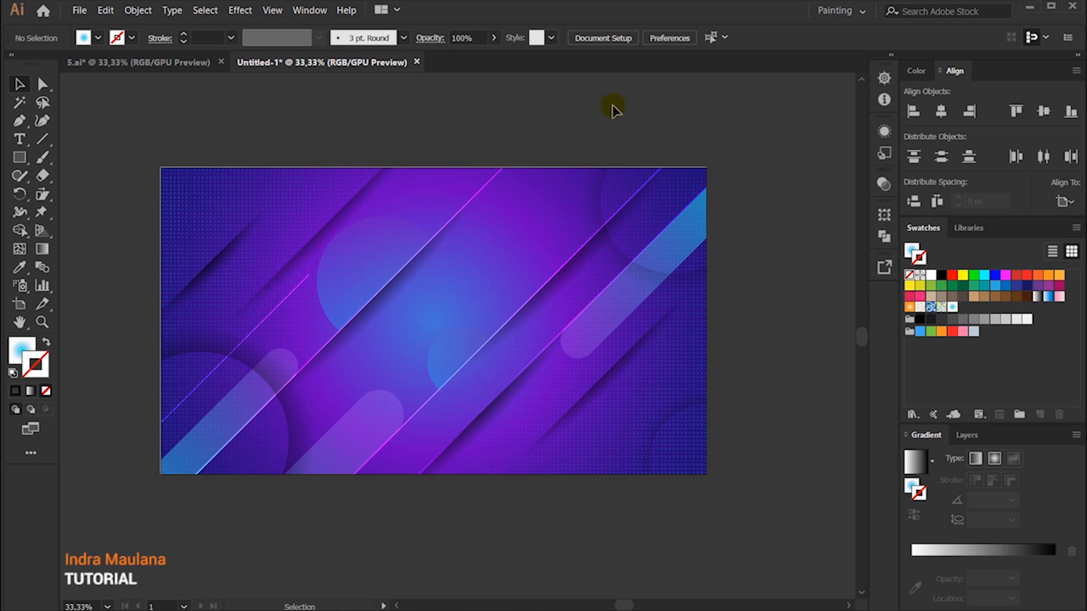
right_click(25, 162)
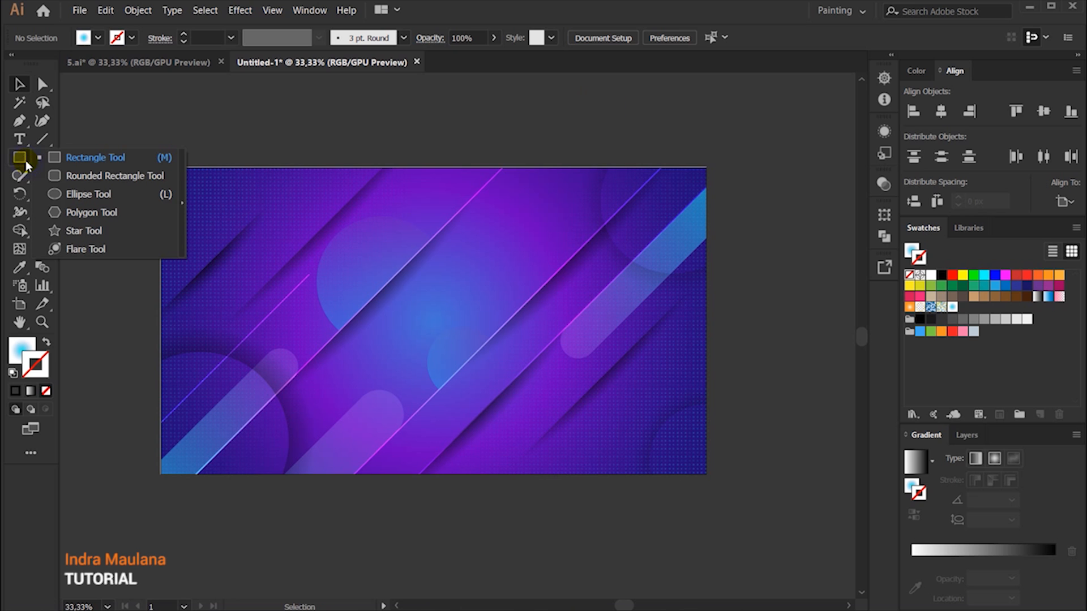
click(92, 193)
scroll(224, 236, up, 1)
scroll(225, 236, up, 2)
drag(288, 272, 330, 313)
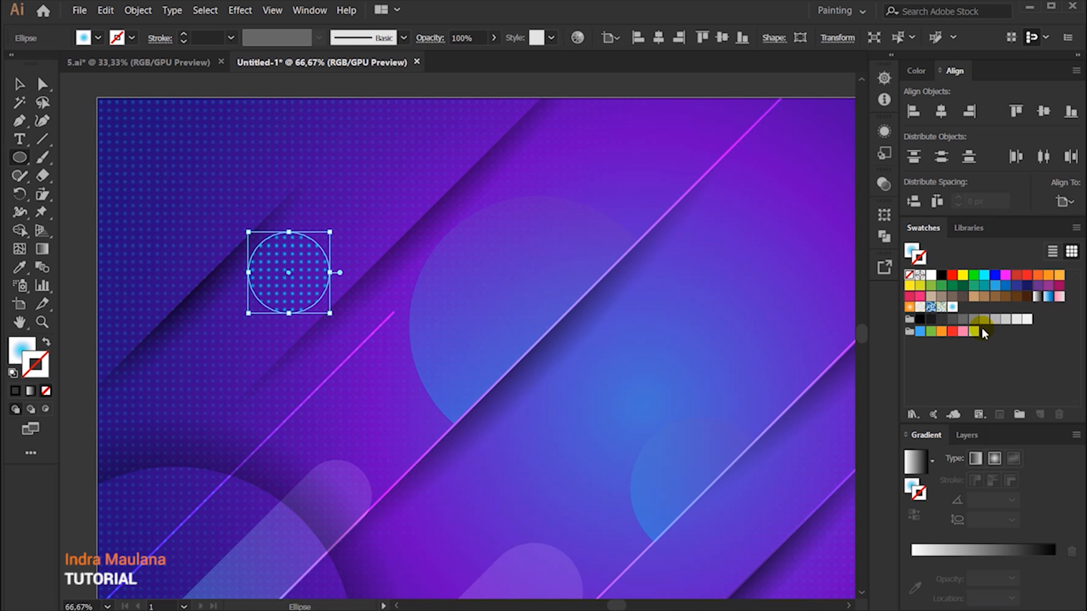
Step: Try the dot-pattern swatch on the small circle's stroke, and set the stroke back to none
click(951, 308)
click(20, 84)
scroll(290, 139, down, 1)
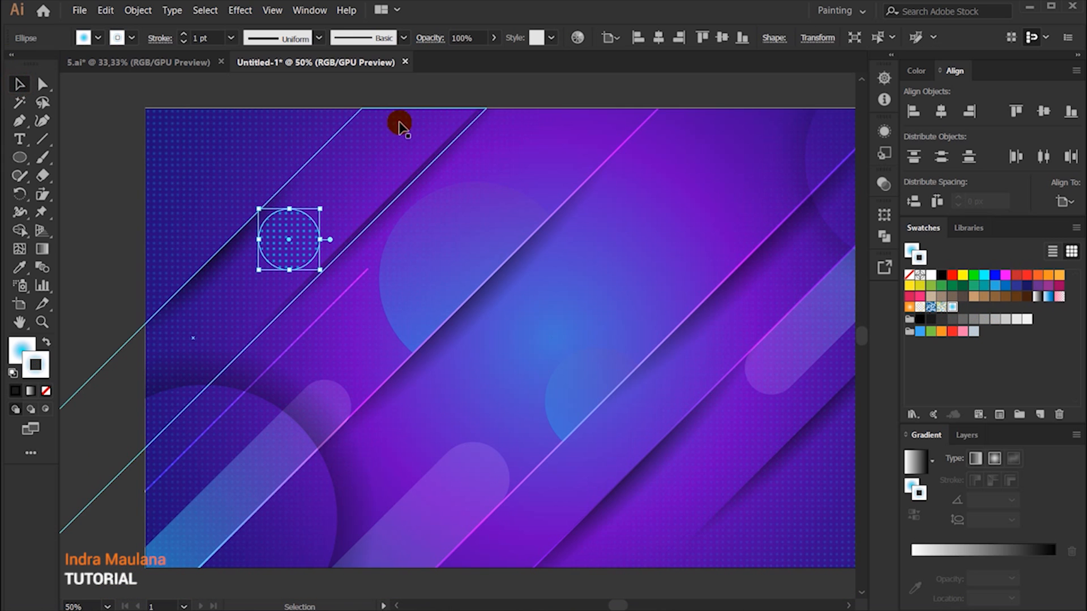
click(130, 37)
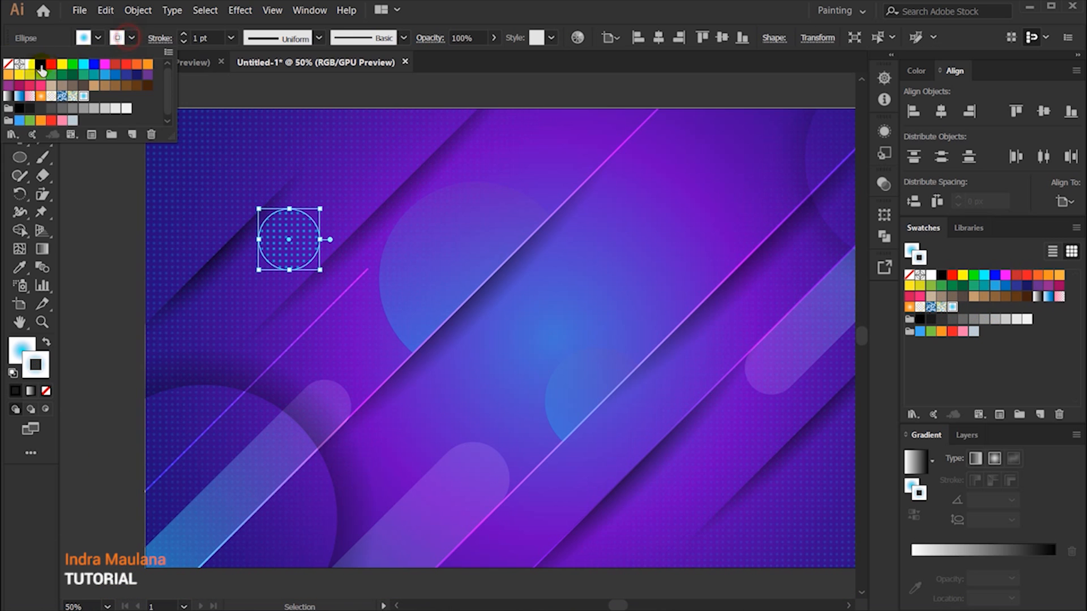
click(8, 64)
click(54, 341)
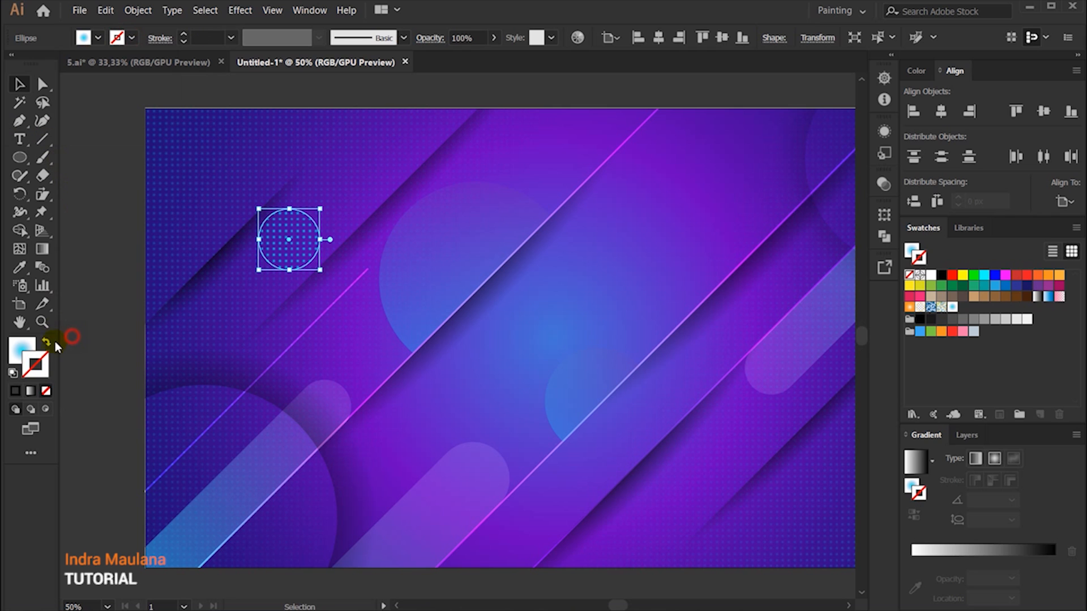
click(21, 350)
Step: Scale down the dotted circle in the upper-left part of the artwork
click(113, 317)
drag(108, 359, 79, 293)
click(282, 170)
drag(289, 146, 281, 148)
drag(504, 525, 411, 506)
Step: Place two copies of the dotted circle, a larger one at the artwork's lower middle and a smaller one right of the upper middle
drag(189, 175, 468, 343)
click(605, 517)
drag(605, 517, 557, 554)
drag(389, 411, 555, 132)
scroll(562, 293, down, 1)
click(524, 605)
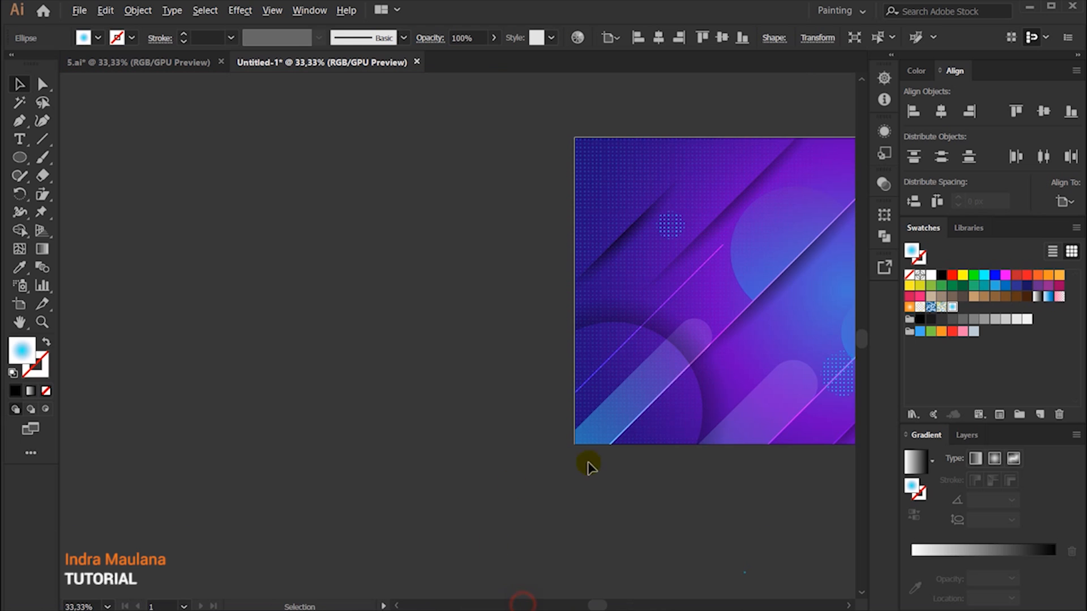
drag(725, 392, 348, 464)
click(361, 484)
scroll(476, 486, up, 1)
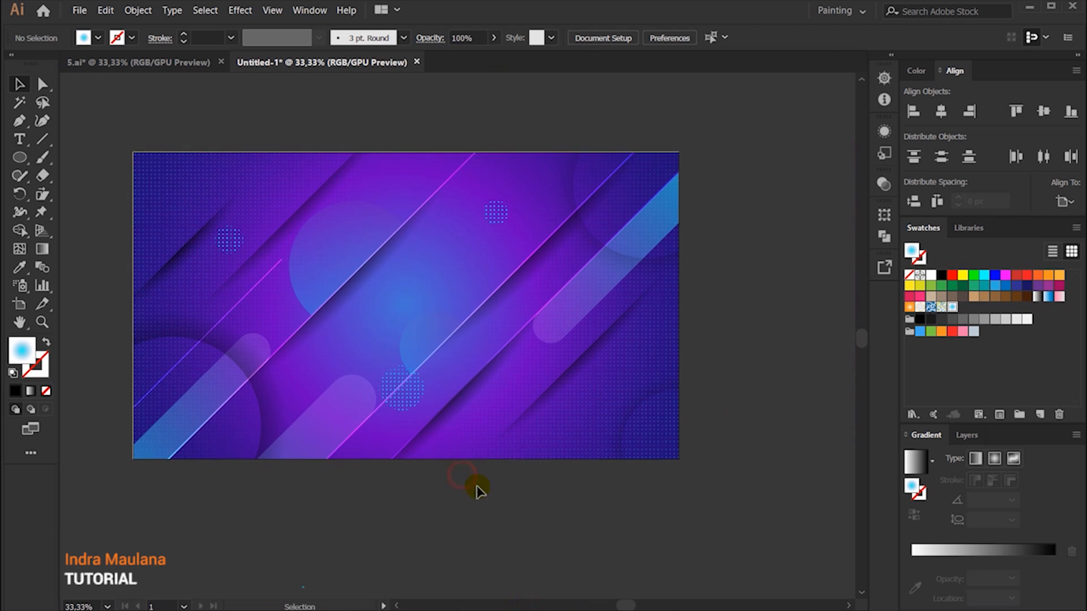
Step: Draw a circle on the empty canvas beside the artboard and fill it with white
drag(490, 512, 399, 430)
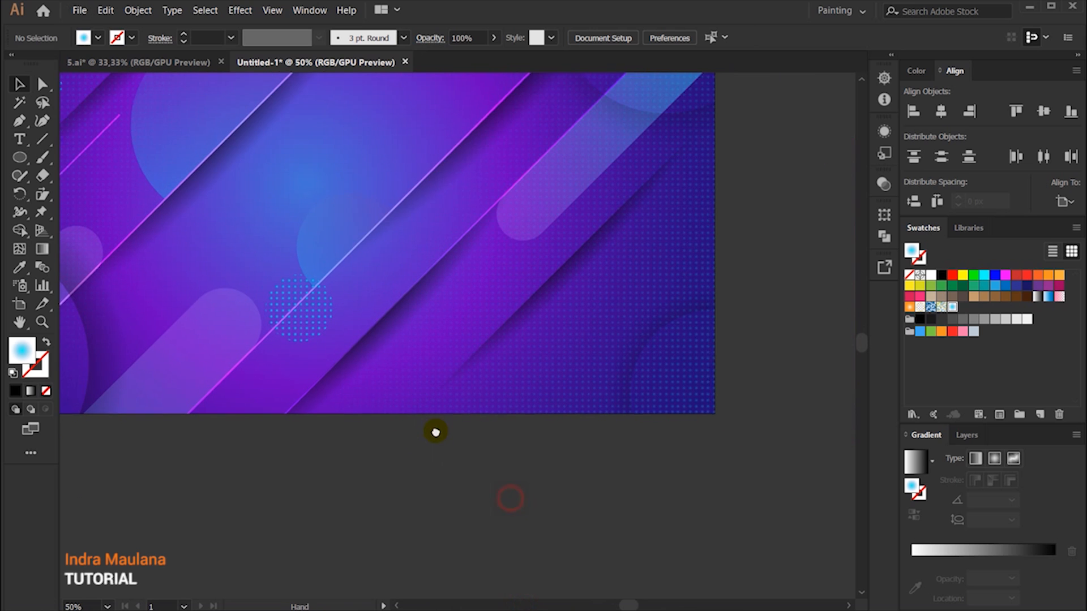
click(18, 158)
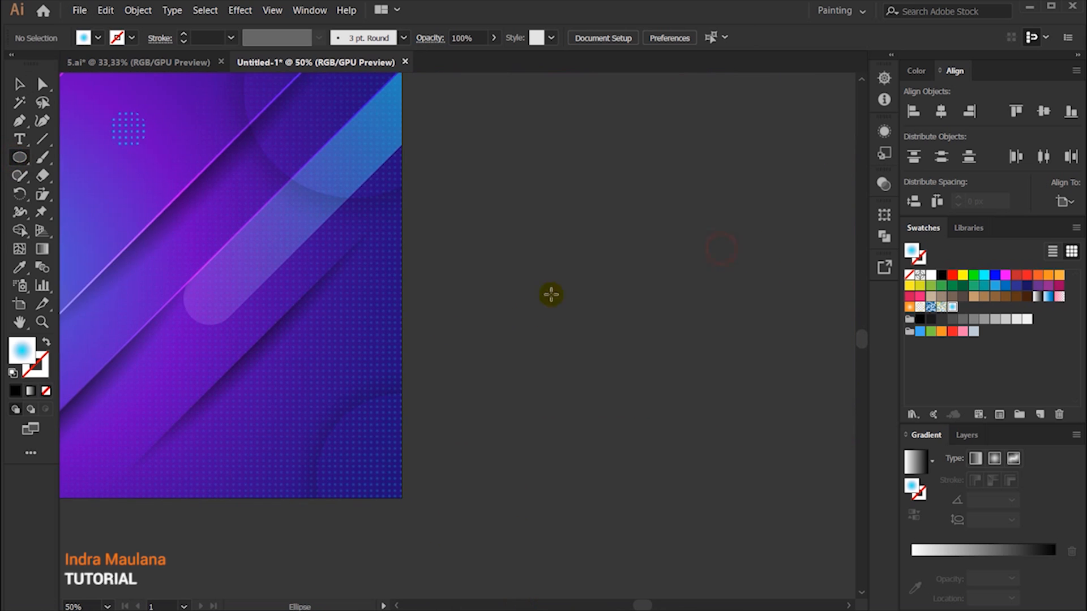
drag(542, 293, 576, 318)
click(19, 84)
click(83, 38)
click(29, 63)
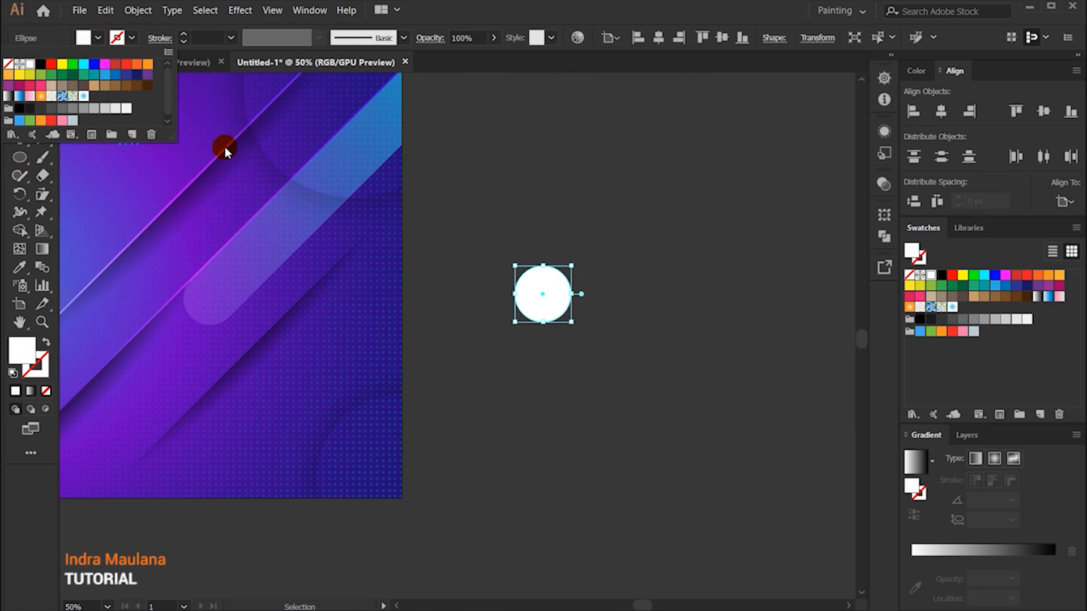
click(646, 205)
Step: Swap the circle's fill and stroke so only a white outline is used, and set the stroke weight to 2 pt
click(49, 343)
click(641, 435)
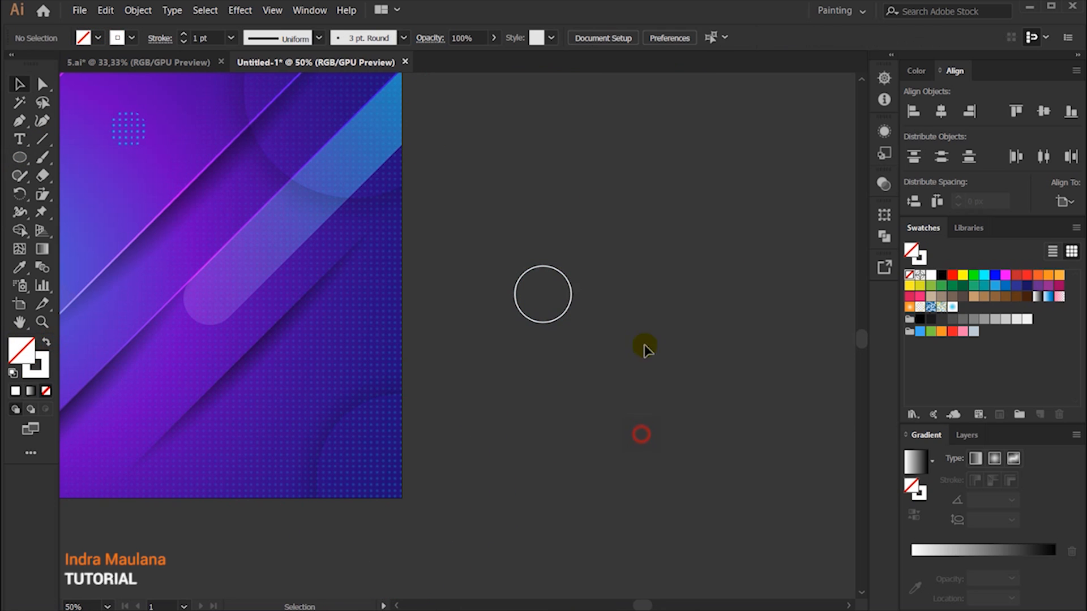
click(563, 276)
click(186, 35)
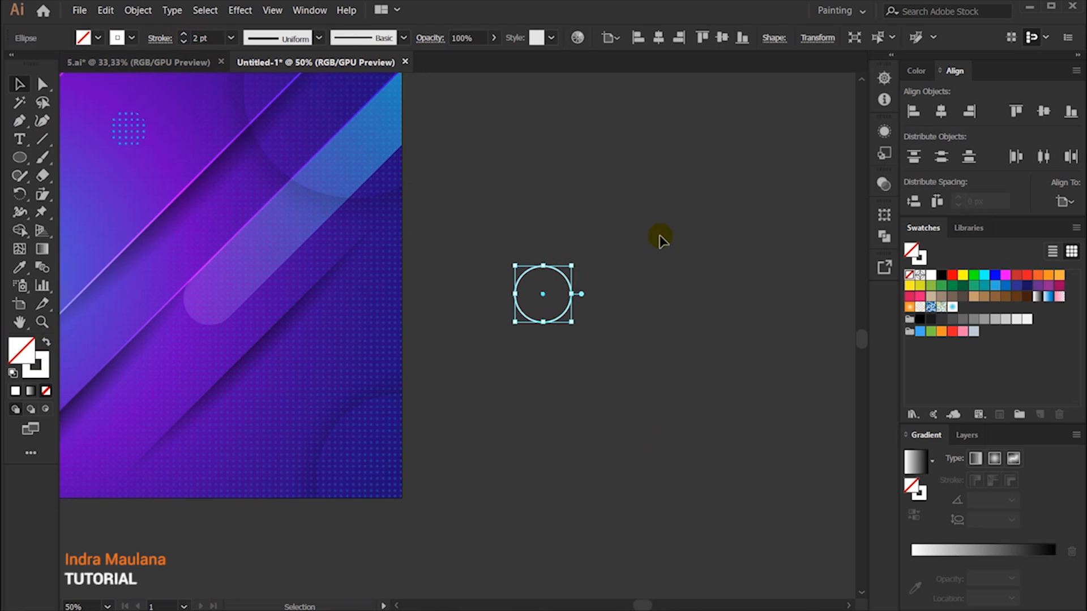
click(661, 238)
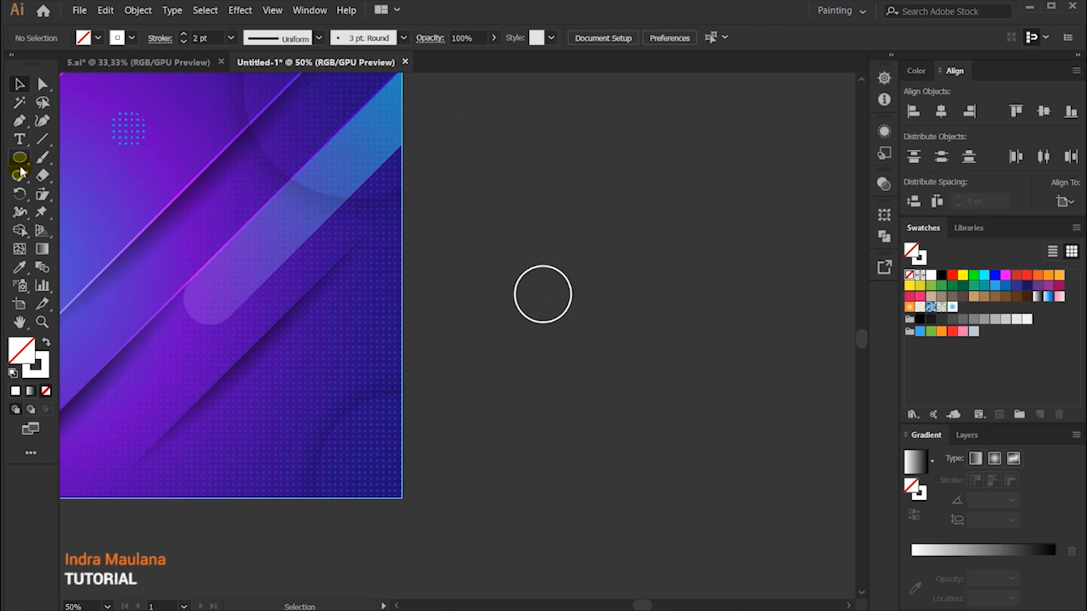
Step: Cut the white ring at its top and right anchors with the Scissors tool and remove the upper-right quarter arc
drag(44, 181, 91, 191)
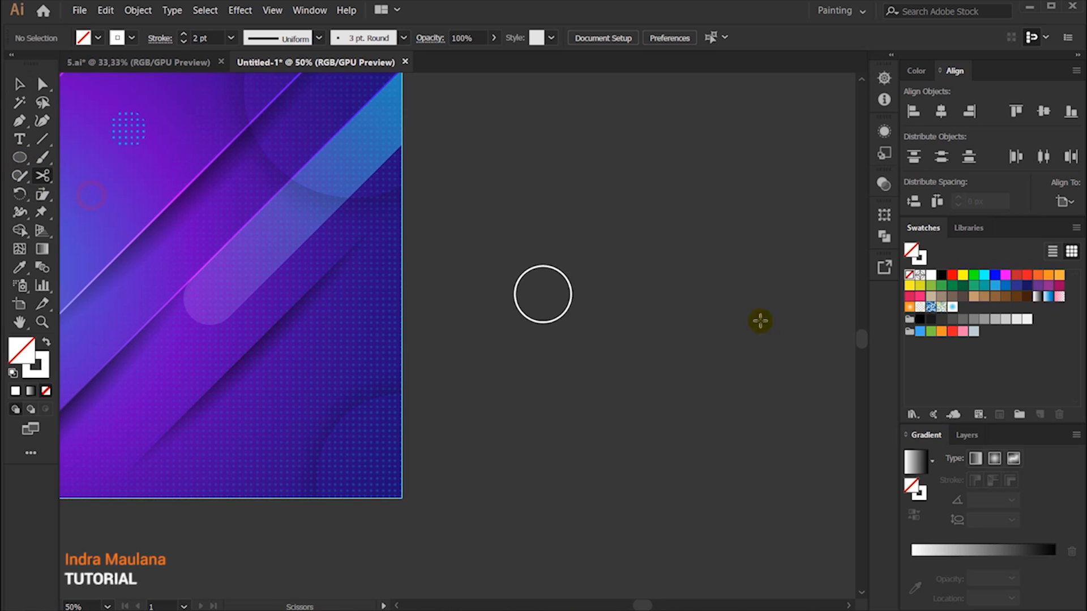
click(552, 265)
click(543, 266)
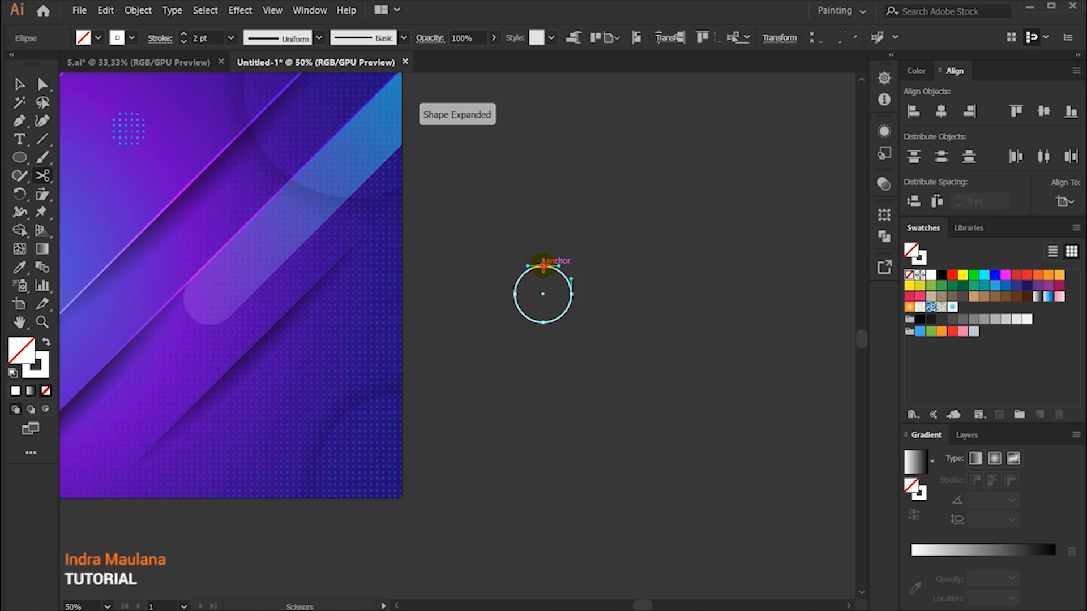
click(21, 83)
drag(564, 274, 692, 209)
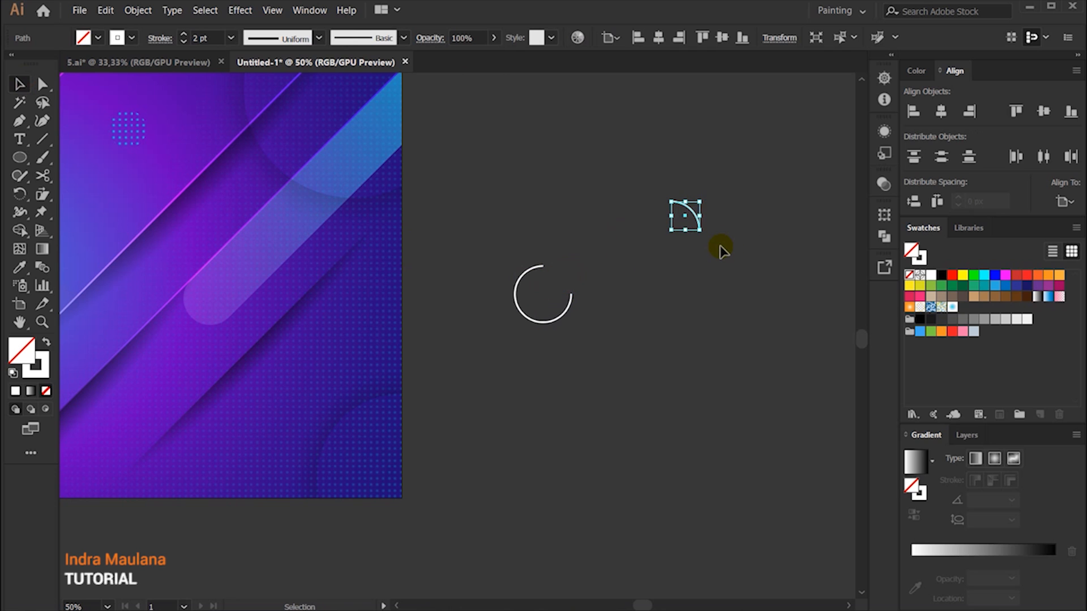
click(720, 249)
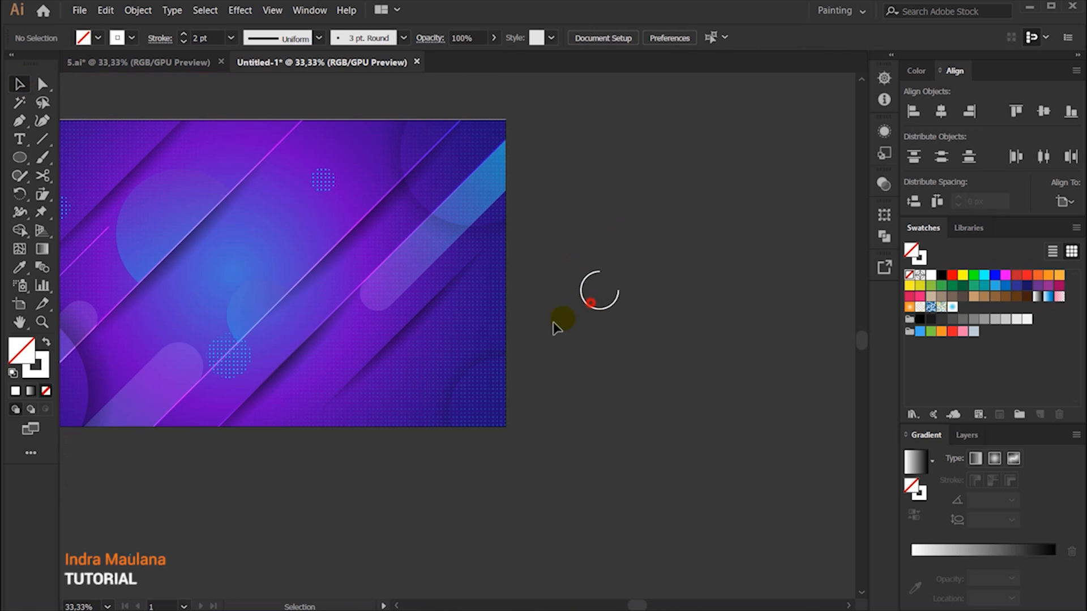
click(590, 302)
click(687, 333)
Step: Move the open white ring onto the lower-left middle of the artwork and scale it down
click(590, 304)
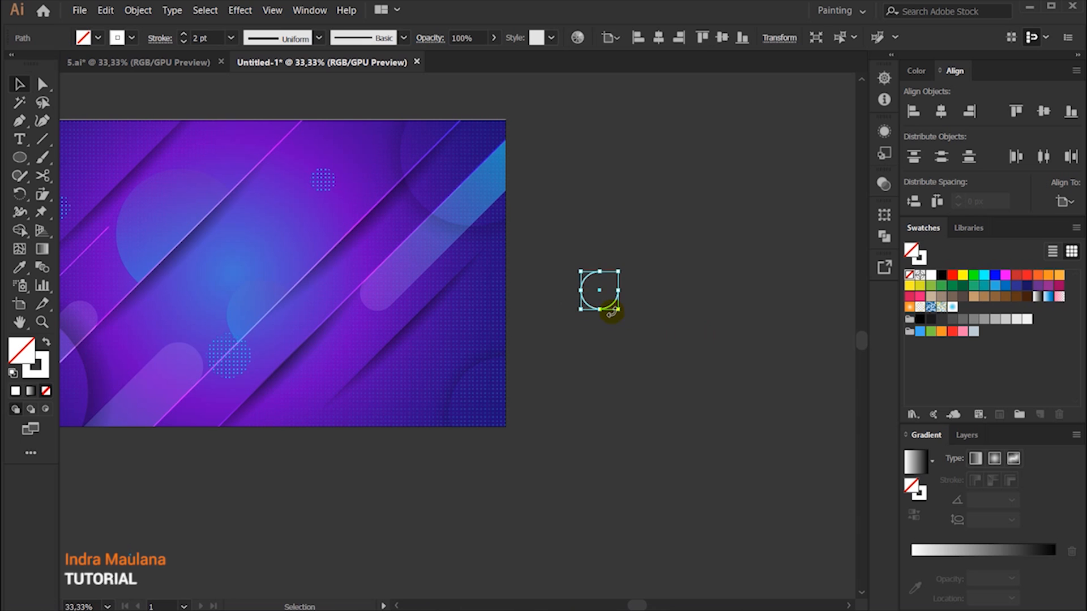
drag(614, 314, 169, 357)
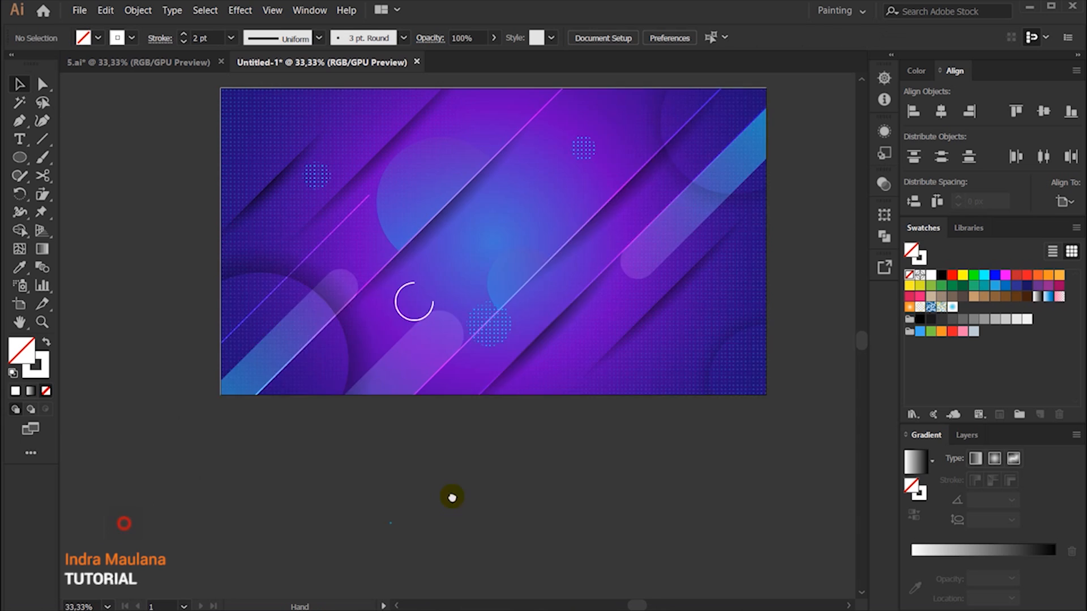
scroll(548, 303, up, 1)
click(520, 308)
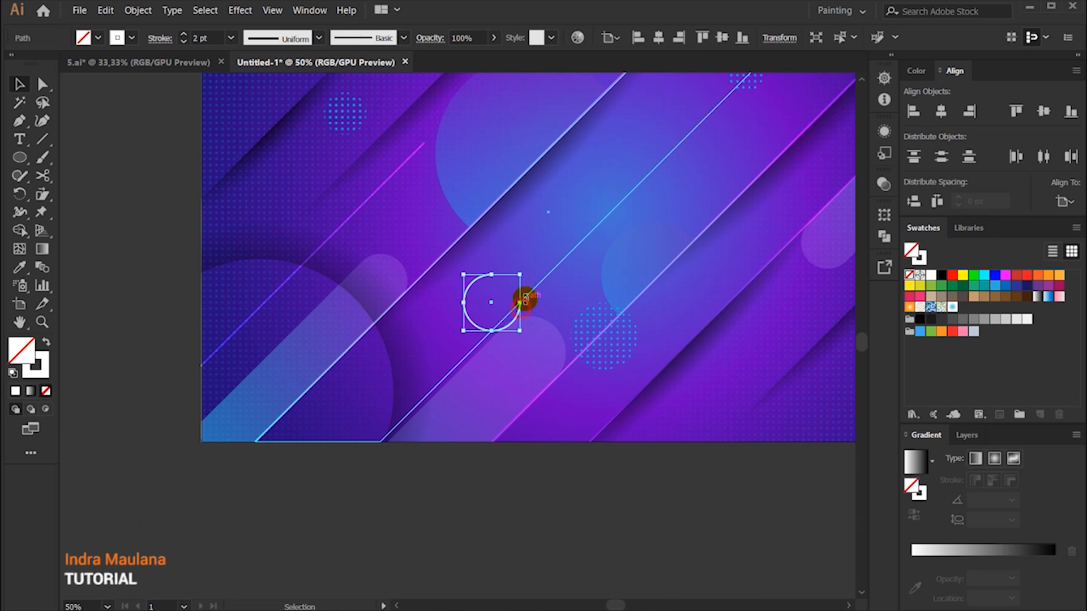
drag(519, 275, 507, 289)
click(464, 503)
key(space)
drag(698, 466, 597, 541)
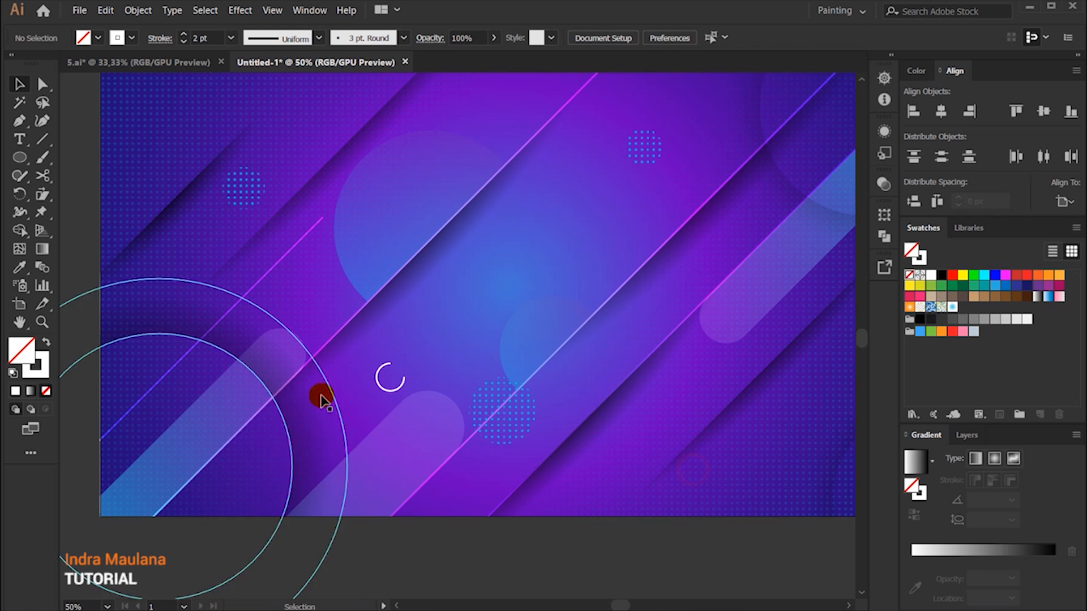
Step: Place a rotated copy of the open ring on the large lower-left circle, and shrink the original ring
drag(387, 393, 188, 422)
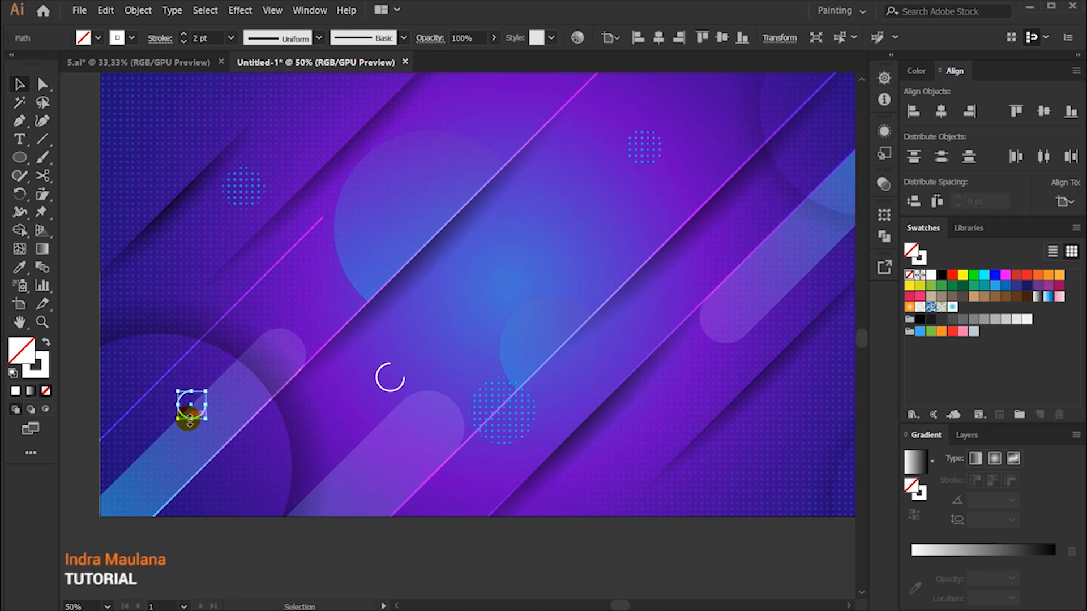
drag(214, 386, 398, 369)
click(267, 516)
drag(444, 527, 369, 498)
click(427, 551)
Step: Place further copies of the open ring in the lower-right and upper-right parts of the artwork
alt+drag(129, 382, 720, 421)
click(807, 534)
drag(808, 533, 685, 573)
scroll(682, 573, down, 1)
Step: Copy a small open ring to the upper-left part of the artwork, beside the dotted circle, and rotate it
alt+drag(362, 452, 132, 285)
scroll(617, 302, up, 1)
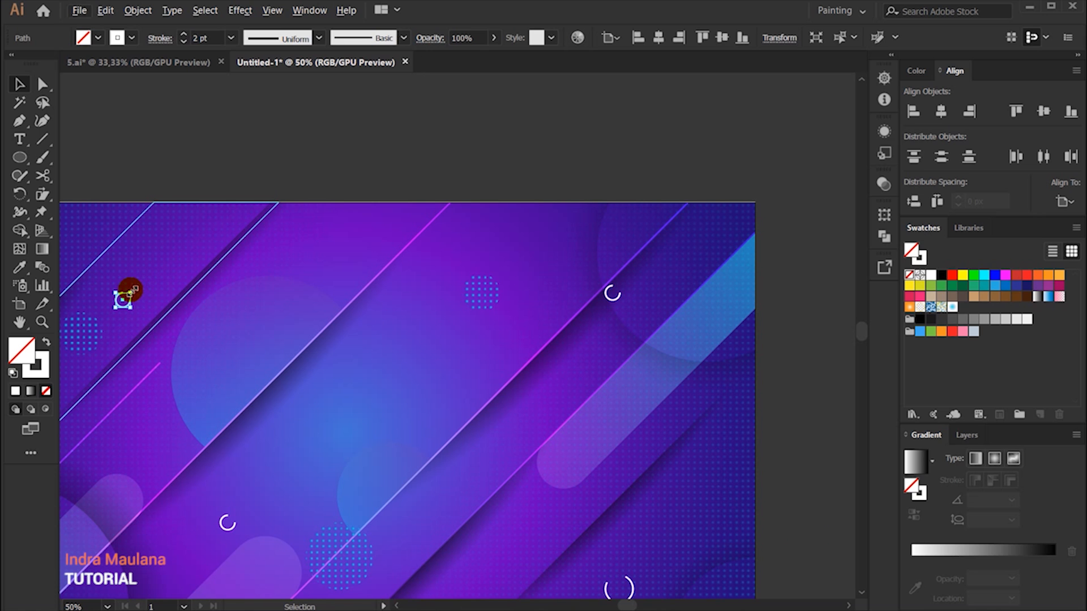
scroll(131, 290, up, 2)
scroll(140, 376, down, 2)
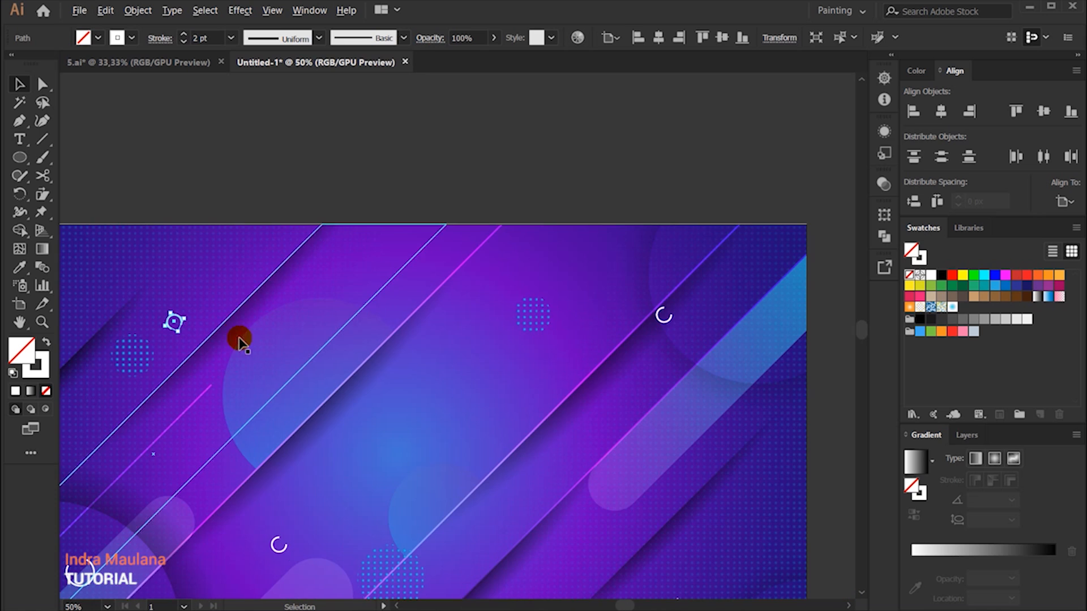
scroll(238, 335, down, 3)
Step: Enlarge and rotate the open white ring in the artwork's lower-right part
click(657, 527)
click(668, 405)
drag(692, 388, 711, 405)
click(703, 528)
drag(627, 527, 598, 574)
Step: Copy a small open ring to the area just above the artwork's centre
drag(253, 384, 390, 227)
scroll(565, 294, down, 2)
click(556, 497)
scroll(567, 456, up, 2)
drag(544, 452, 576, 543)
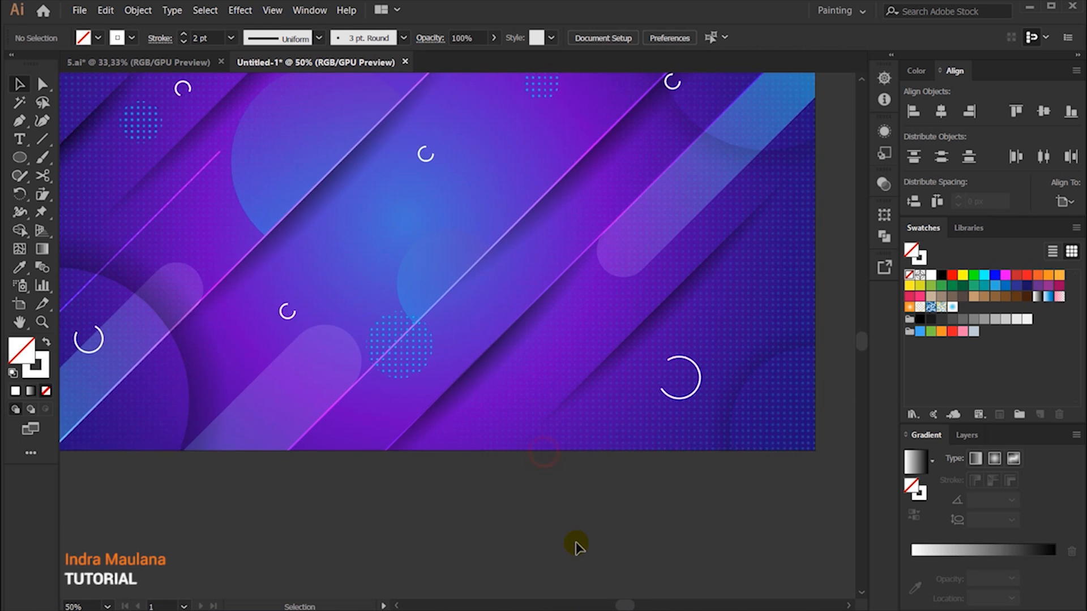
scroll(576, 546, down, 1)
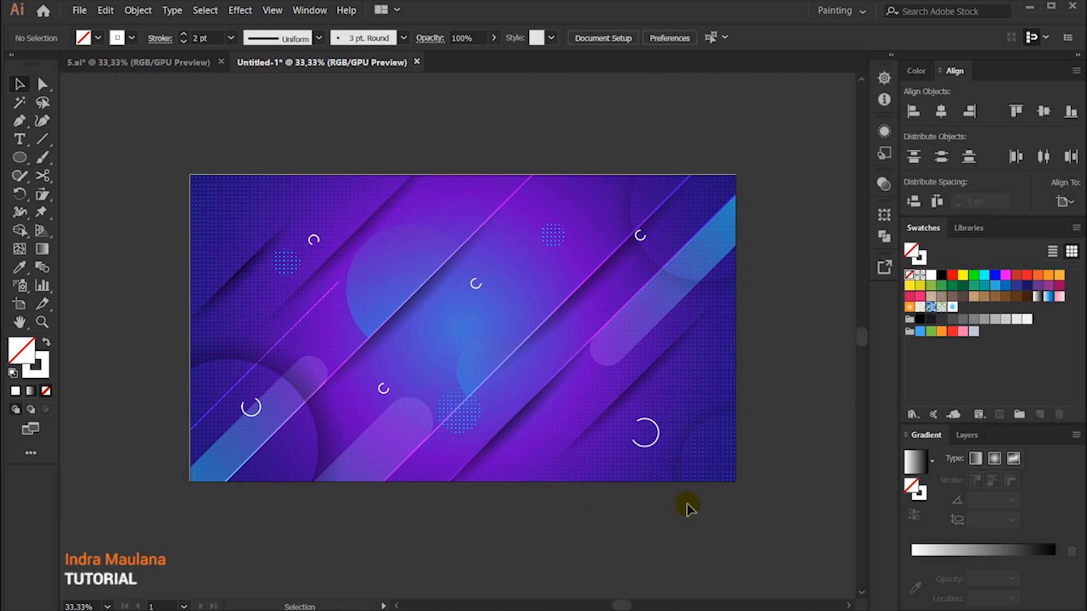
scroll(682, 563, down, 1)
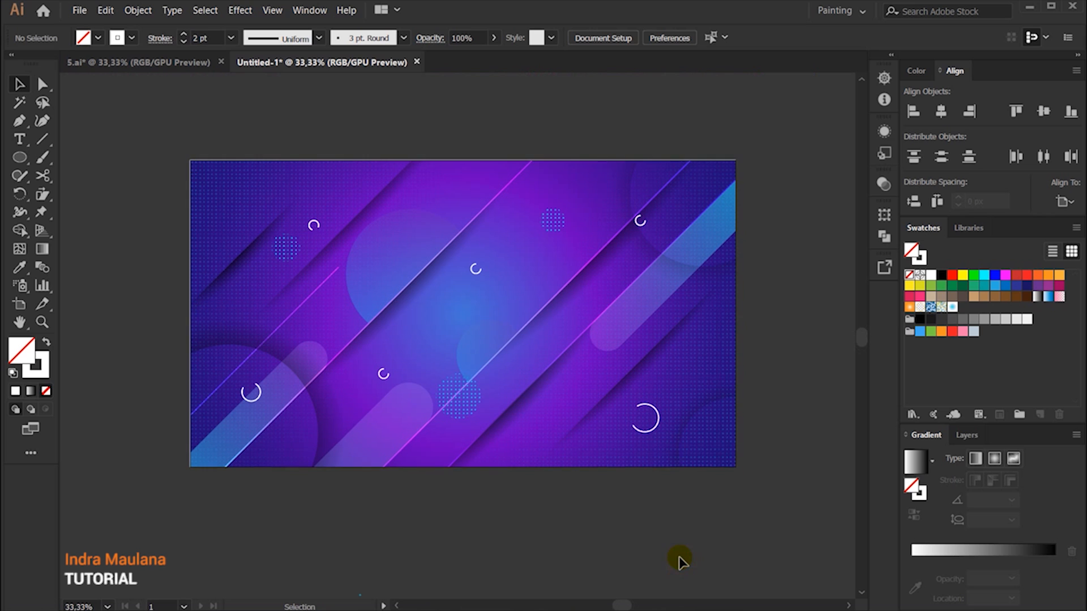
Step: Copy the large lower-right open ring to the middle of the artwork and set the copy's stroke weight to 28 pt
click(654, 409)
scroll(655, 408, up, 1)
drag(645, 406, 457, 314)
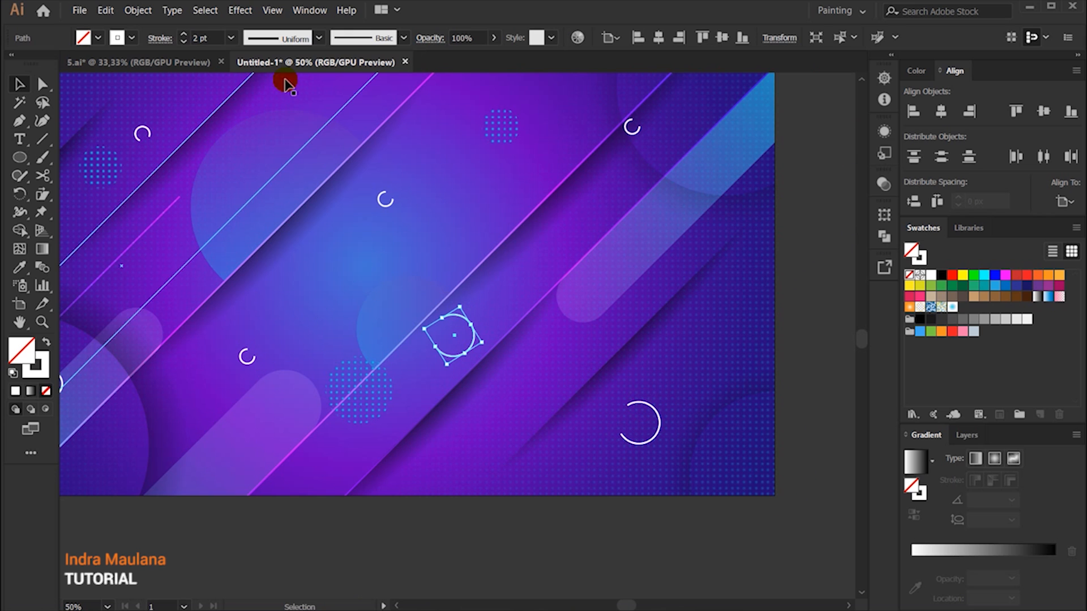
click(184, 35)
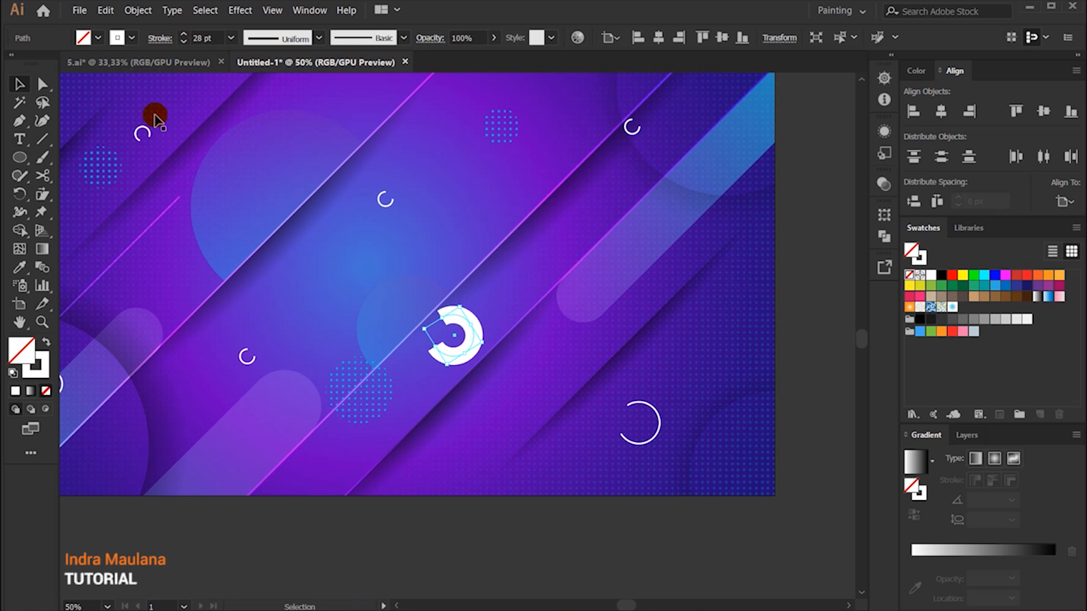
Step: Apply the blue dot-pattern swatch to the thick ring's stroke
click(35, 378)
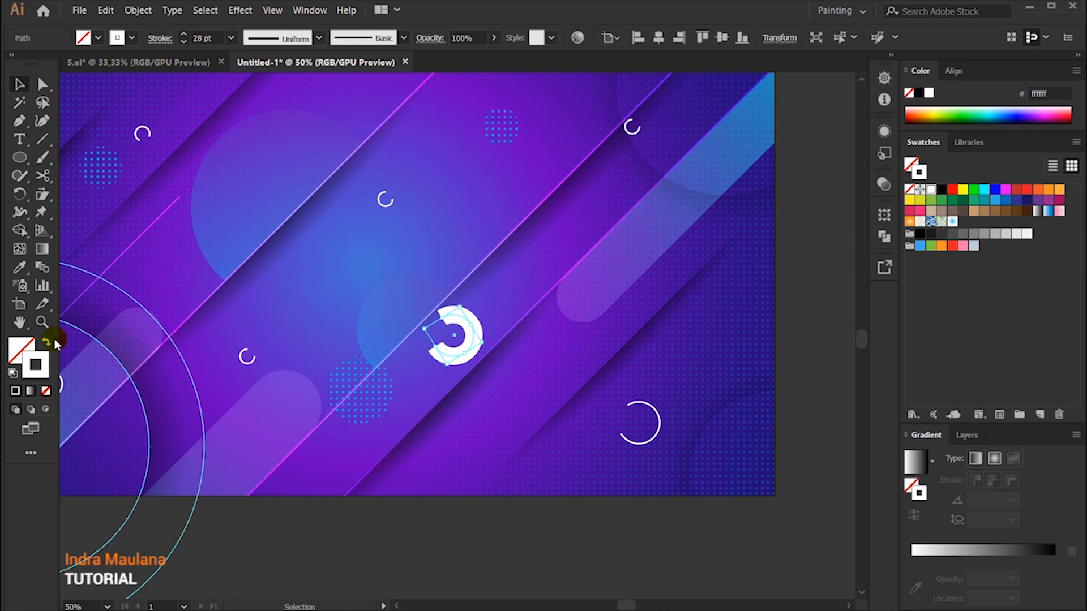
click(951, 222)
click(799, 288)
scroll(799, 288, up, 1)
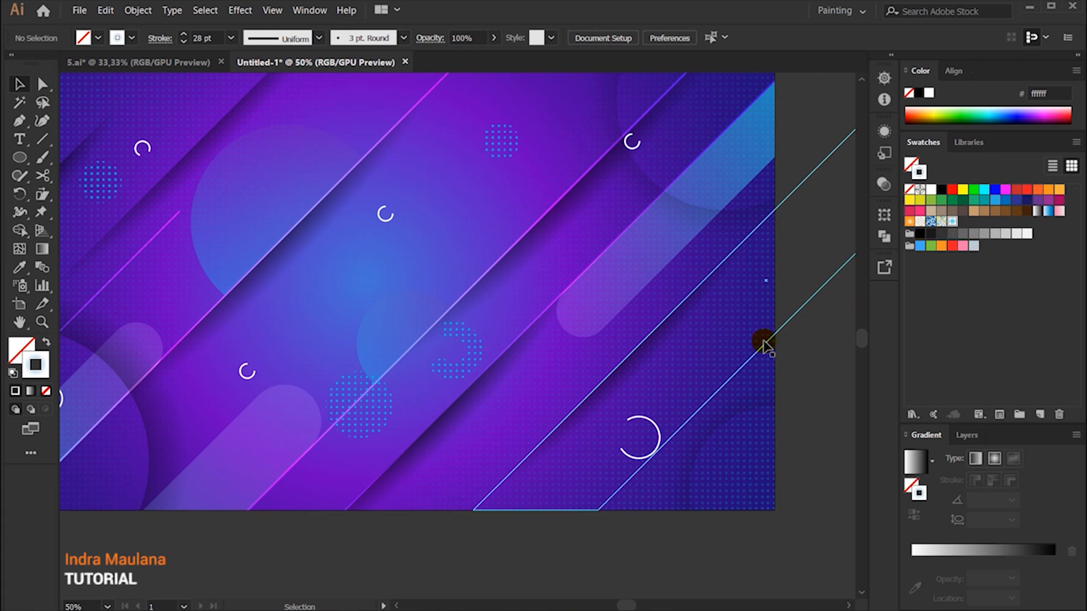
Step: Reduce the dotted ring's stroke weight to 26 pt
click(463, 365)
key(ctrl+minus)
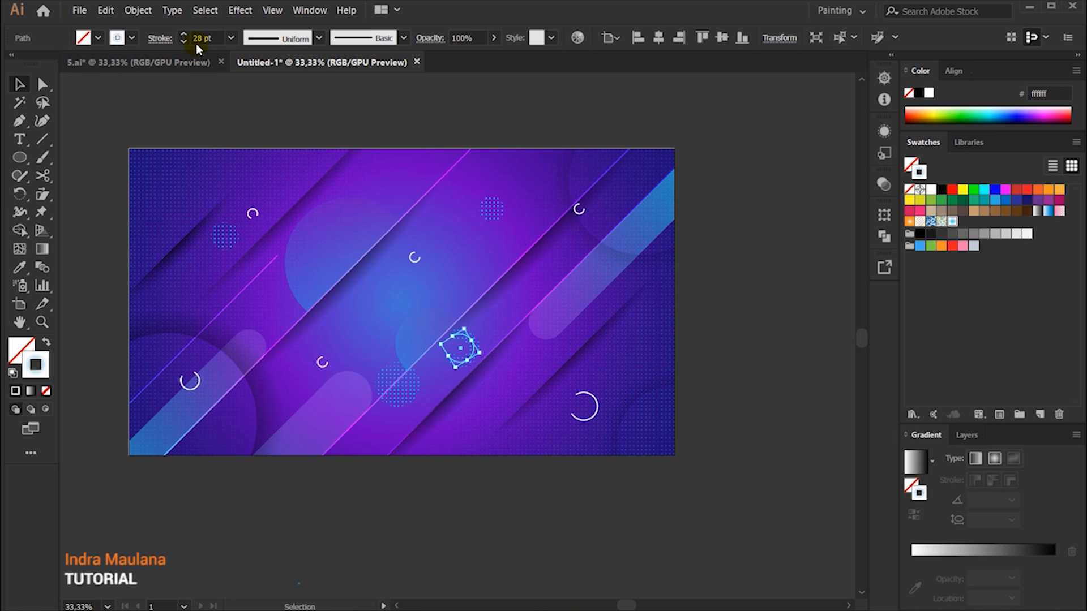
click(184, 42)
click(308, 112)
Step: Move the dotted ring to the artwork's right side, and place copies near the lower-right edge and in the upper-left corner
drag(472, 344, 618, 356)
drag(473, 321, 496, 371)
click(99, 273)
click(546, 468)
drag(434, 439, 450, 477)
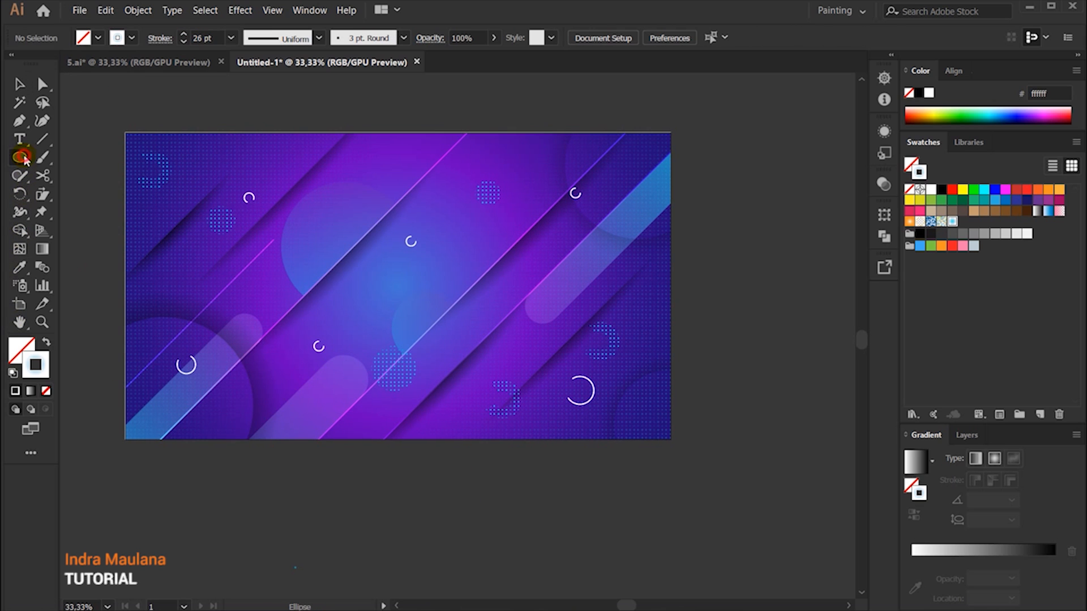
Step: Draw a small circle near the artwork's centre and copy the 2 pt white stroke from the neighbouring open ring with the Eyedropper
scroll(414, 295, up, 1)
drag(423, 252, 439, 266)
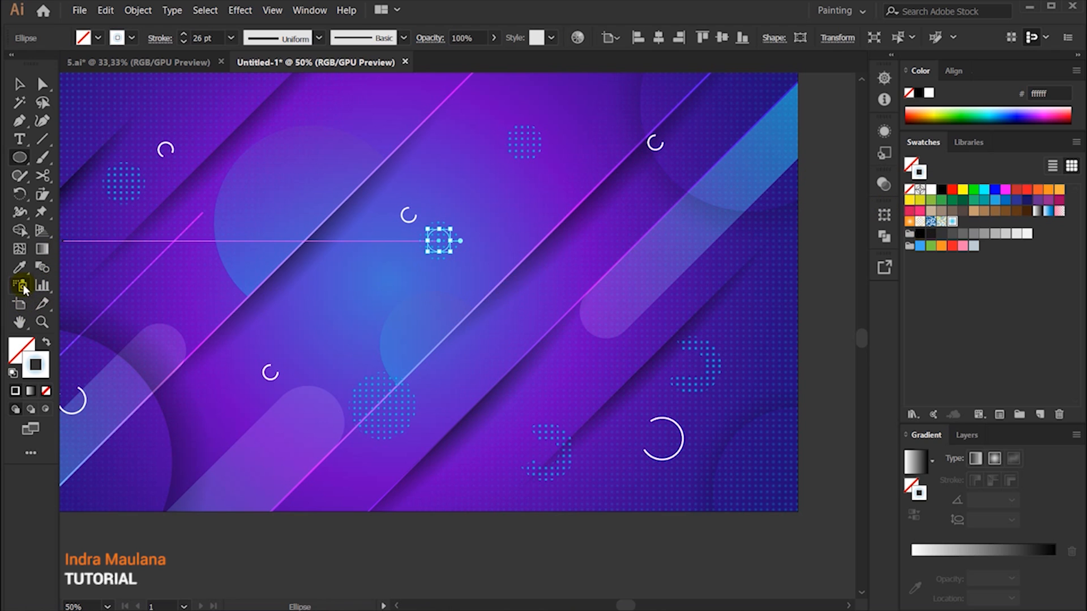
click(20, 267)
click(407, 212)
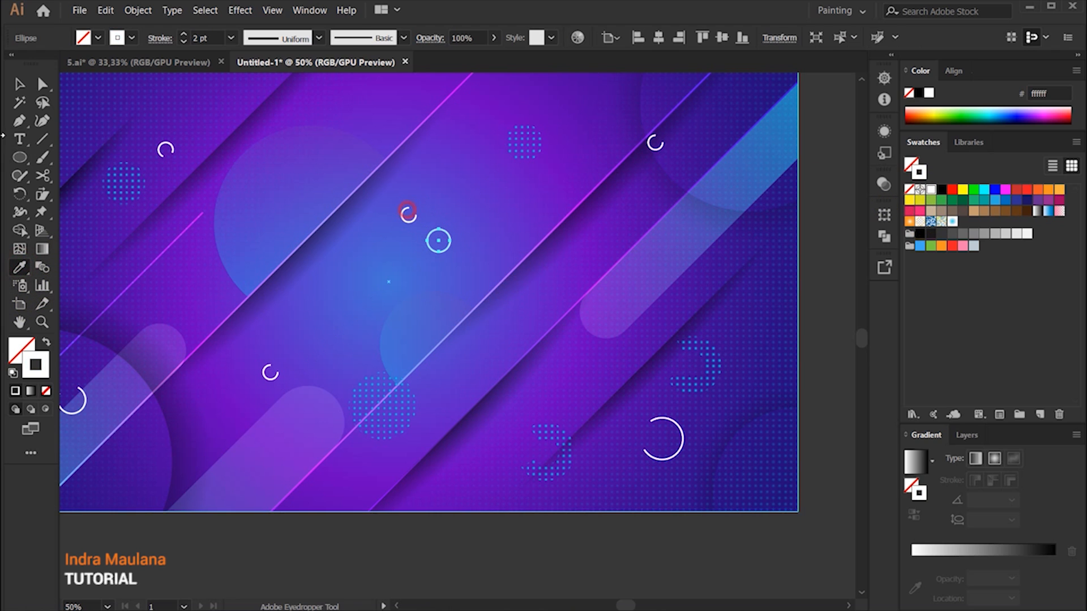
Step: Draw six small unfilled circles with the 2 pt white stroke, scattered across the upper, lower-left and right areas of the artwork
click(17, 86)
click(20, 158)
drag(272, 181, 277, 189)
drag(180, 417, 188, 426)
drag(666, 267, 674, 276)
drag(741, 306, 748, 314)
drag(593, 131, 600, 138)
drag(309, 107, 313, 112)
Step: Add more white-outlined circles of varying size near the artwork's lower edge, left side and upper-left corner
key(ctrl+minus)
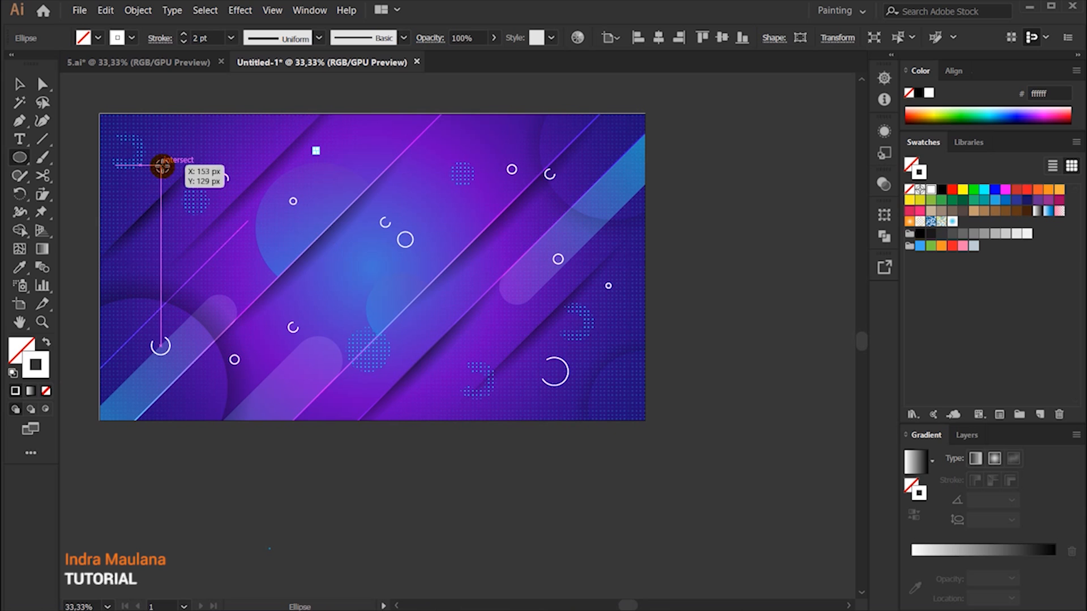
click(395, 361)
click(623, 328)
drag(291, 381, 311, 400)
drag(140, 236, 156, 252)
drag(168, 141, 172, 145)
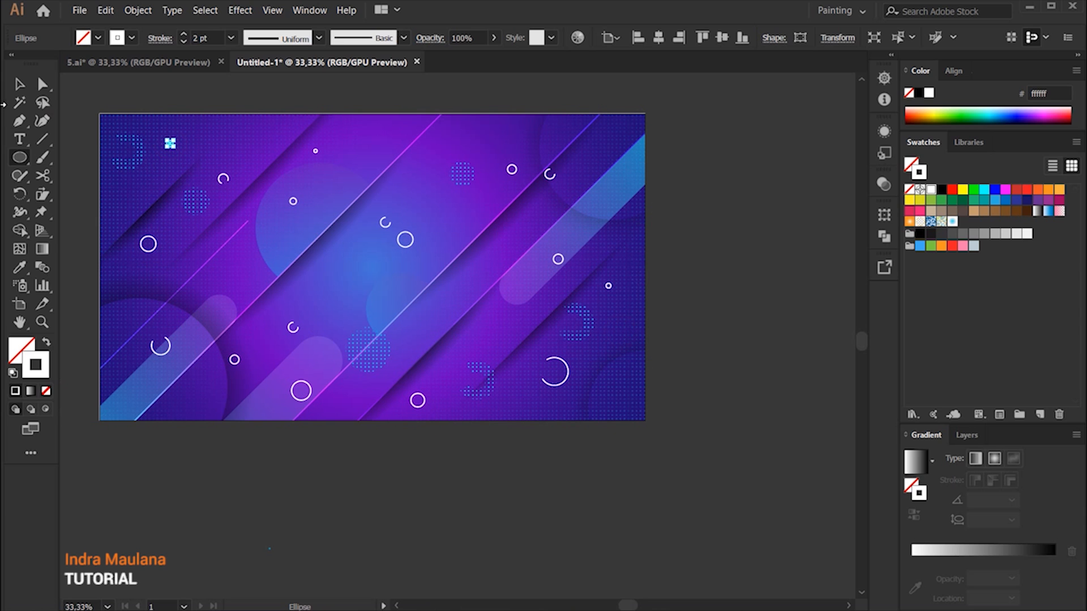
Step: Select all objects similar to the white-stroked circle, and remove the long diagonal lines from the selection, keeping only the circles and open rings
click(876, 37)
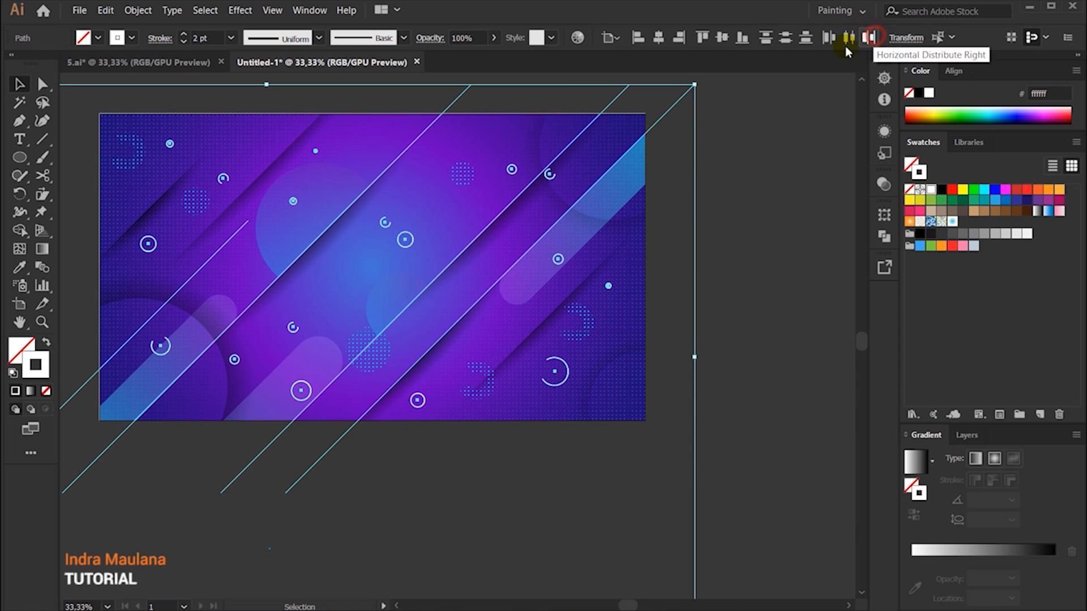
scroll(453, 99, up, 1)
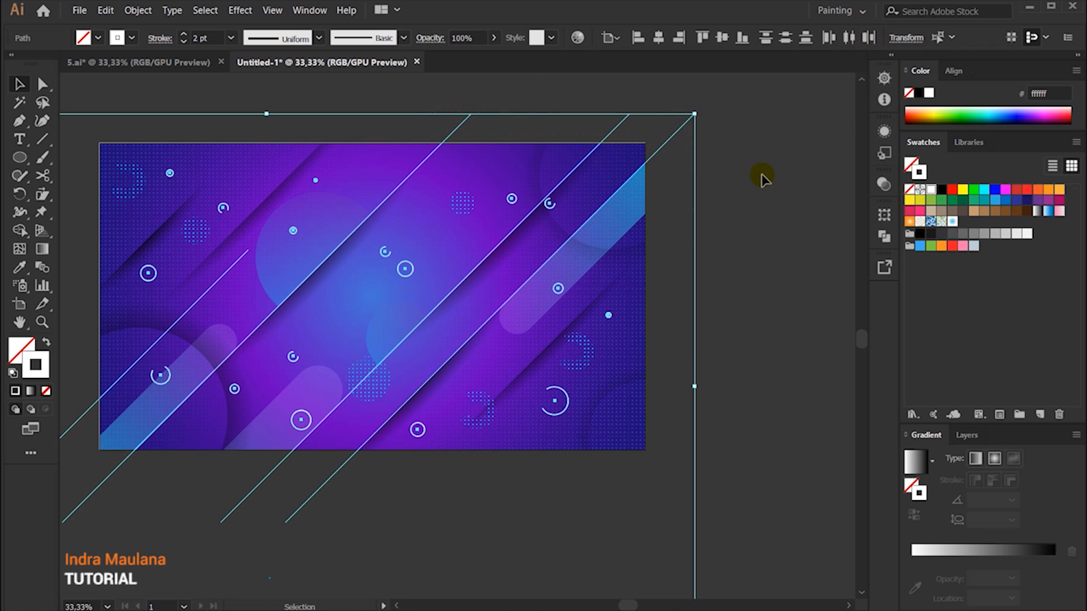
shift+click(678, 132)
shift+click(618, 127)
shift+click(558, 165)
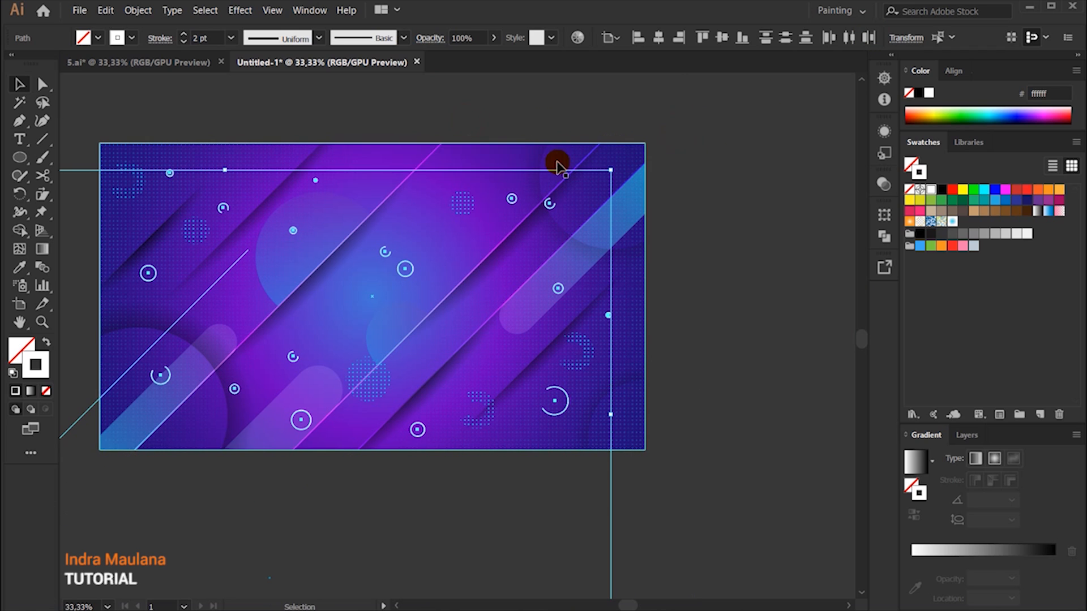
scroll(553, 185, down, 1)
scroll(226, 365, down, 1)
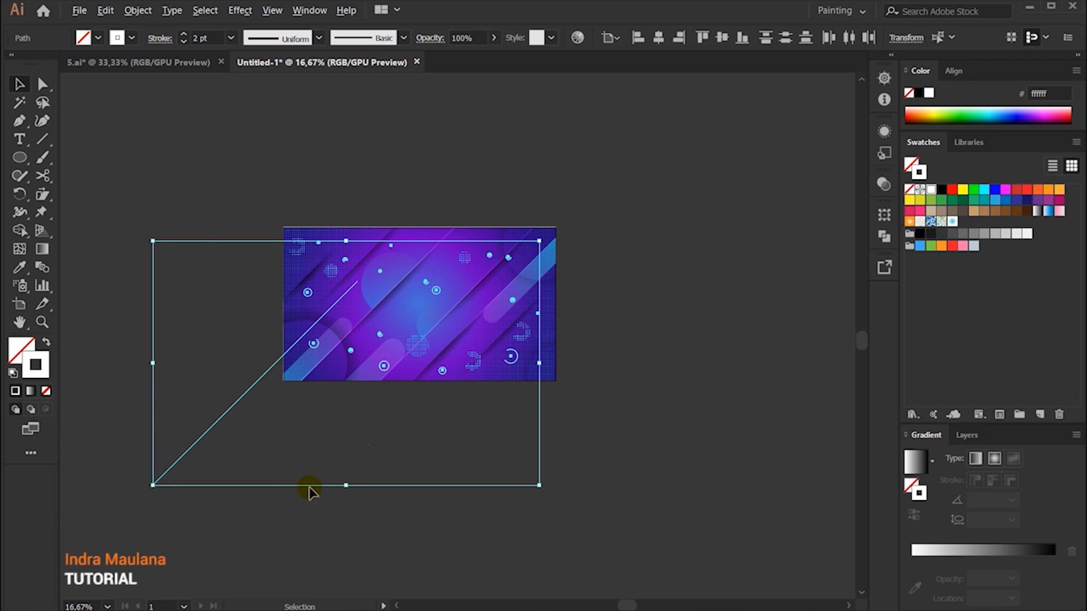
scroll(309, 492, up, 2)
shift+click(137, 345)
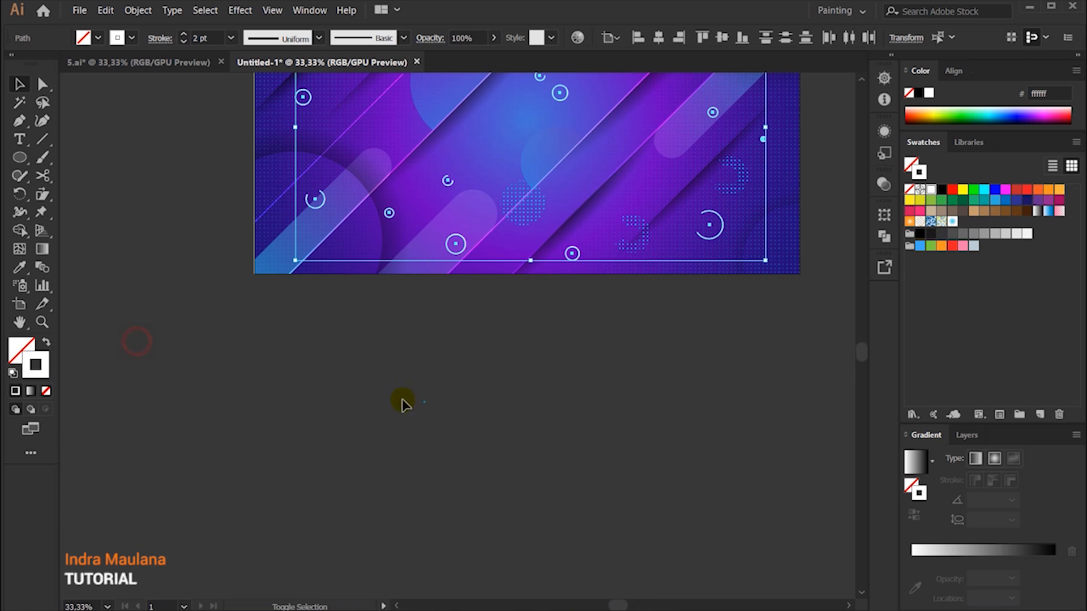
scroll(504, 412, up, 4)
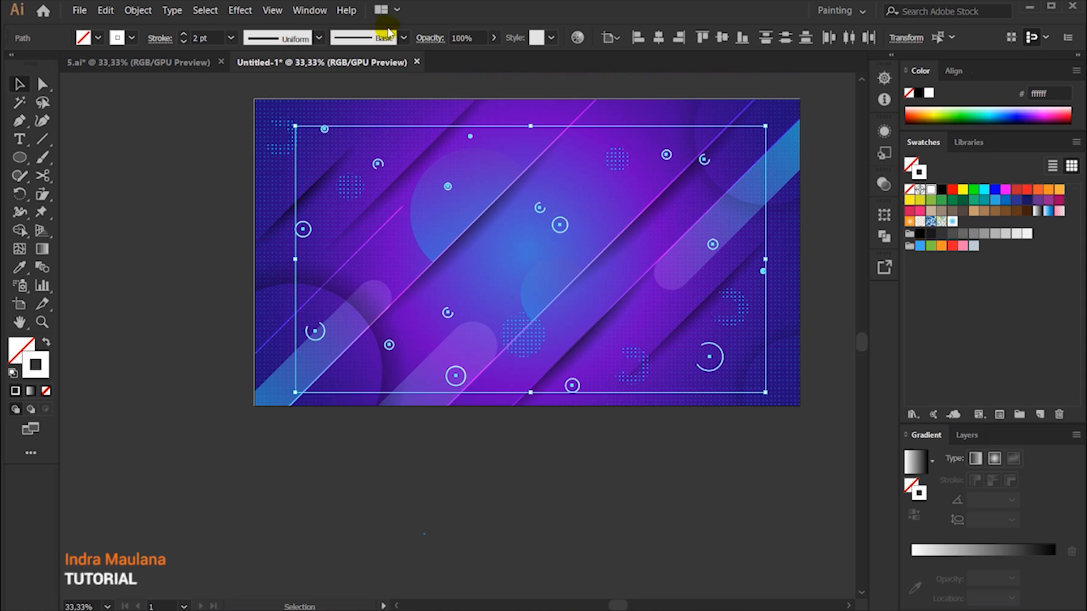
Step: Set the blending mode of the selected circles and open rings to Overlay and deselect them
click(429, 37)
click(335, 63)
click(303, 209)
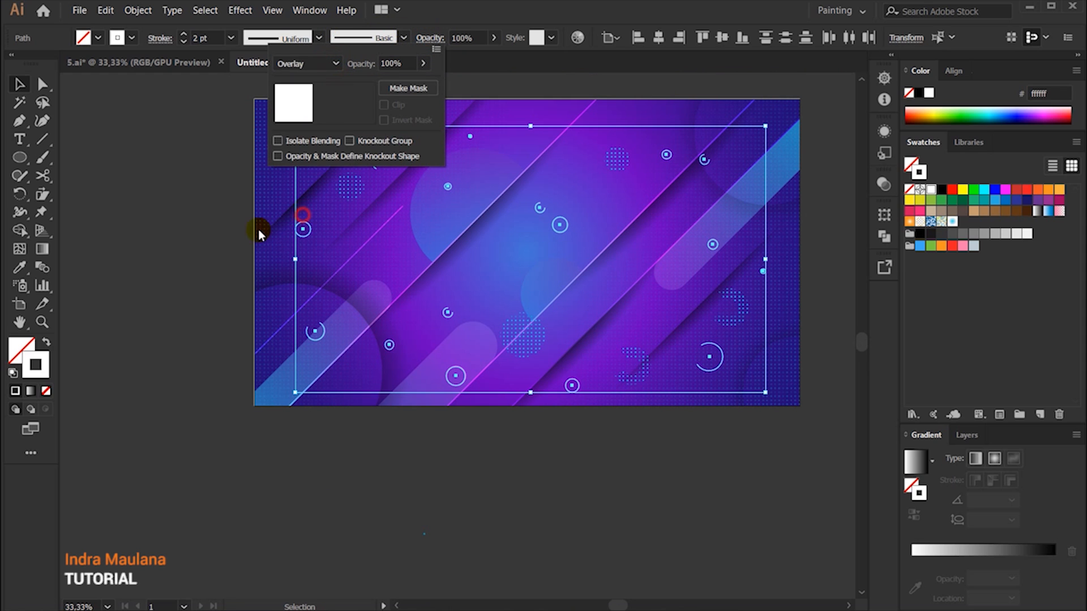
click(177, 251)
scroll(179, 251, down, 2)
scroll(178, 250, up, 2)
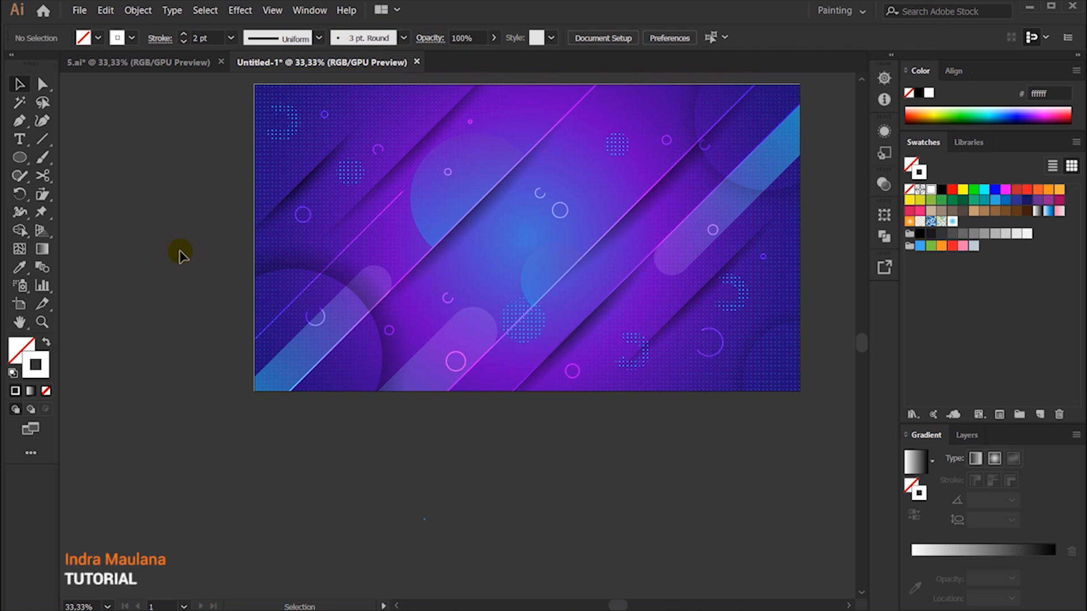
Step: Restore the Normal blending mode on the small upper-right circle and the open rings at the lower left, lower centre and lower right
drag(198, 317, 176, 288)
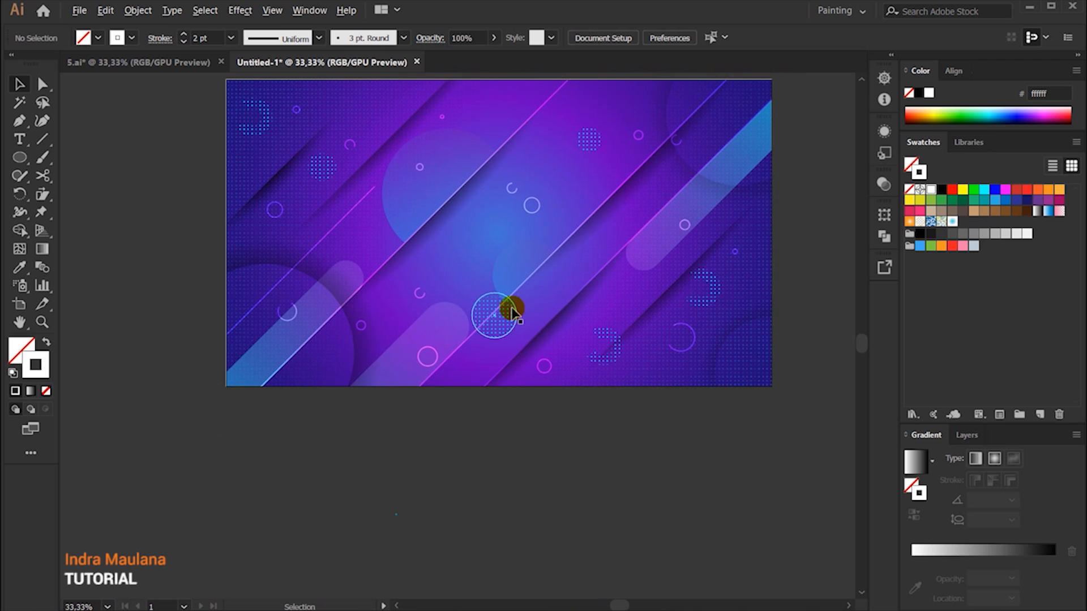
scroll(510, 308, up, 1)
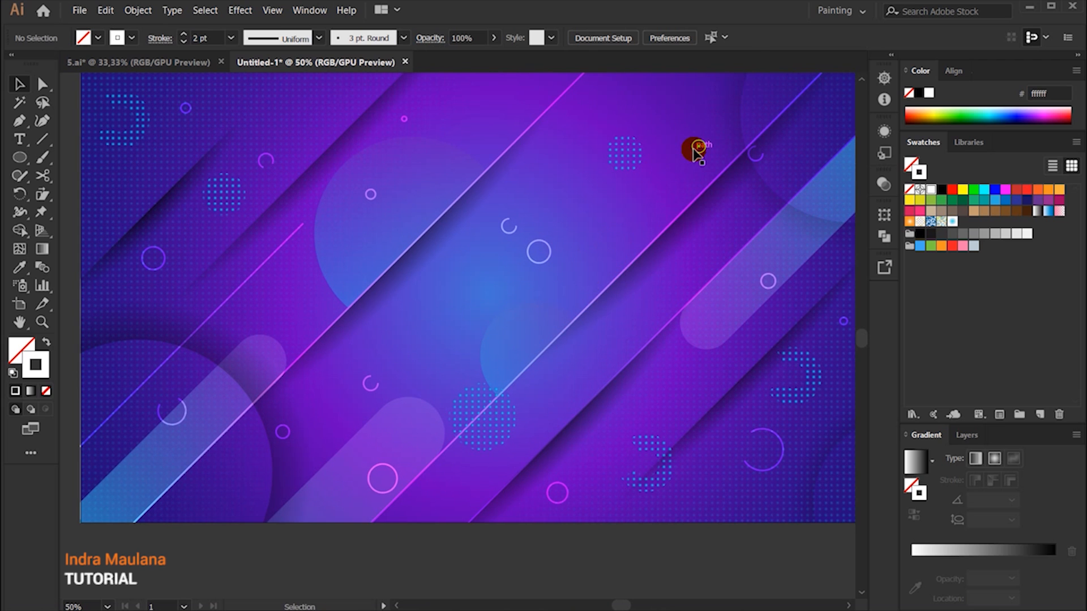
click(697, 148)
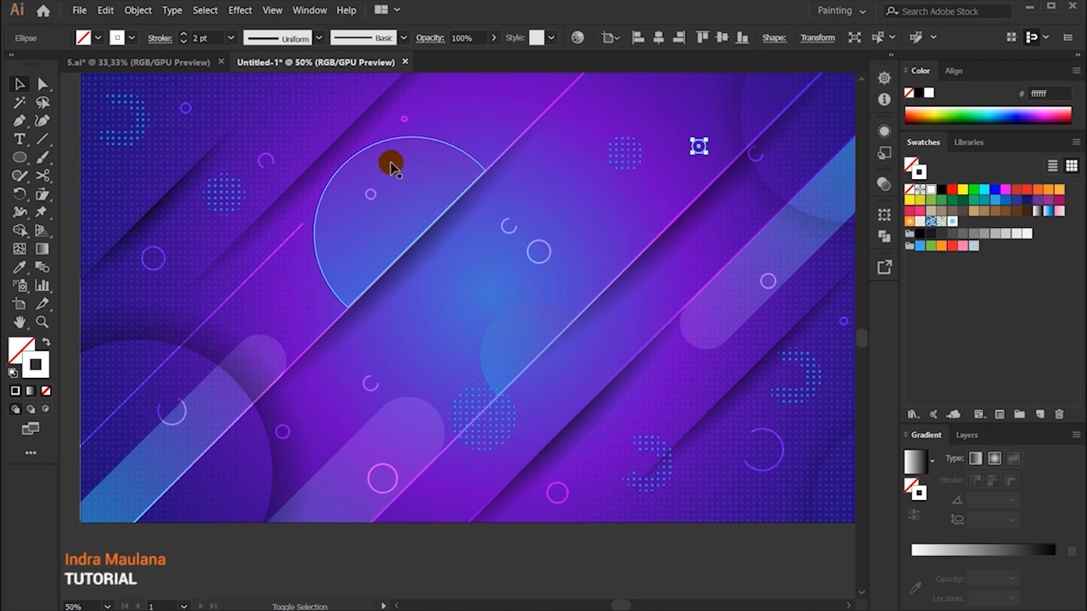
shift+click(179, 408)
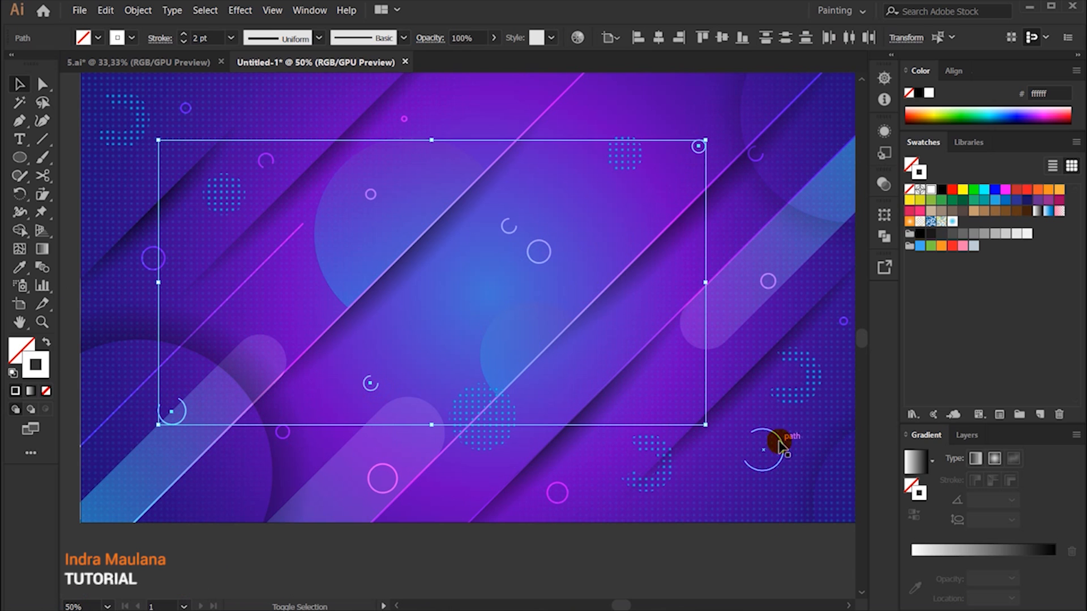
drag(518, 229, 256, 146)
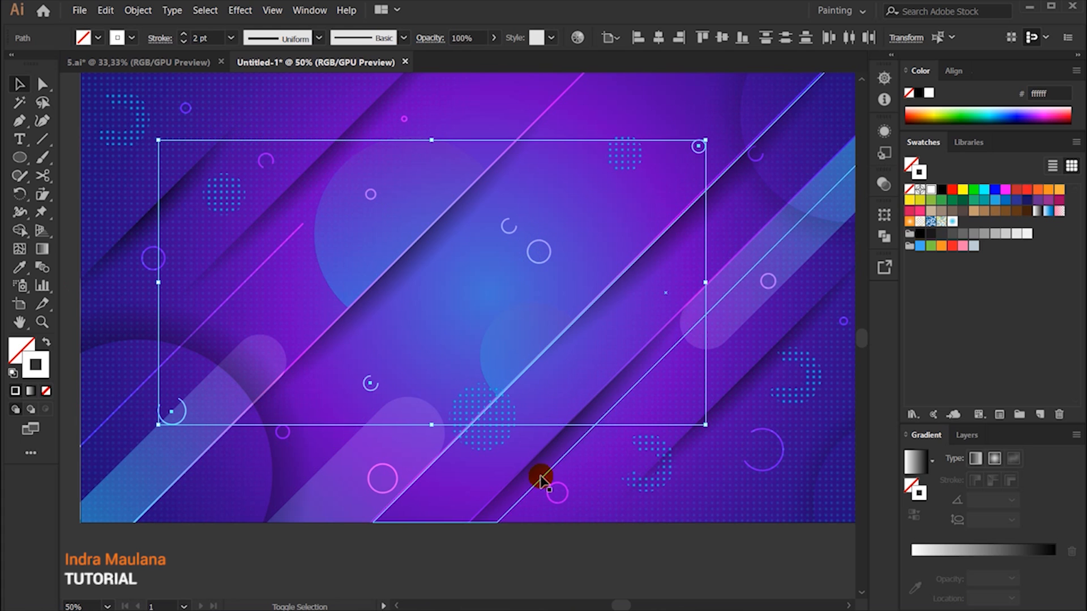
shift+click(764, 476)
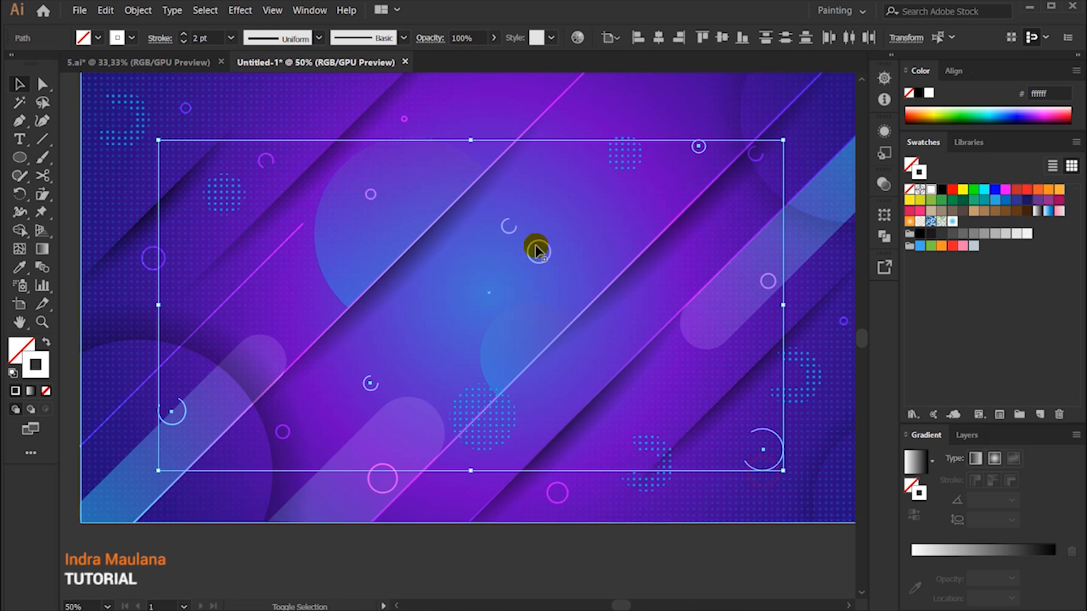
click(430, 38)
click(326, 64)
click(304, 81)
click(513, 491)
click(605, 549)
Step: Examine the whole background and its details, checking how the white and Overlay rings sit among the bands and dot patterns
scroll(598, 532, down, 1)
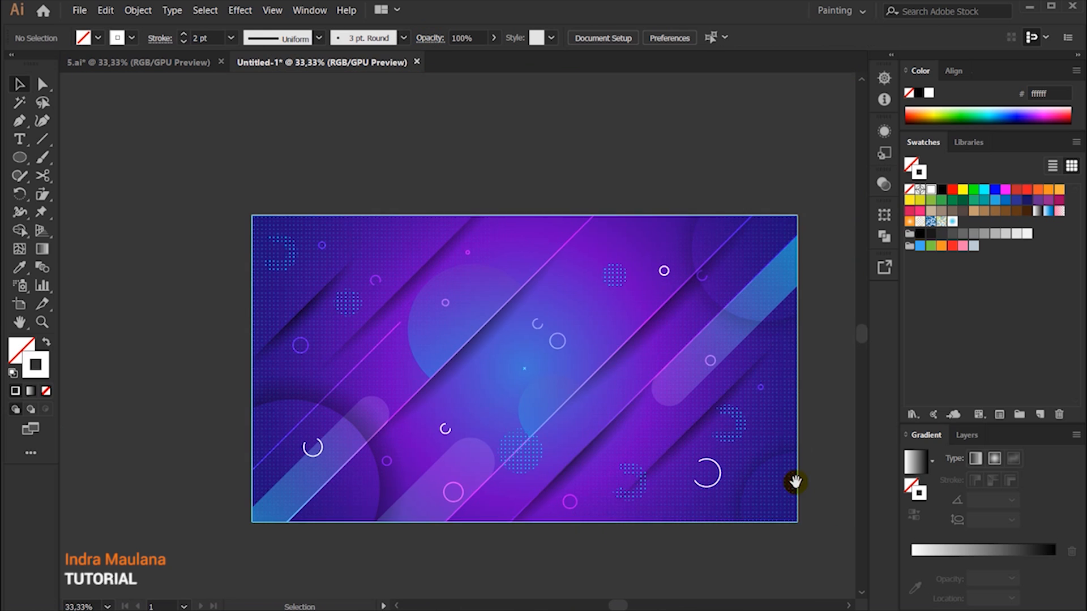
drag(793, 483, 709, 433)
click(780, 304)
scroll(798, 294, down, 1)
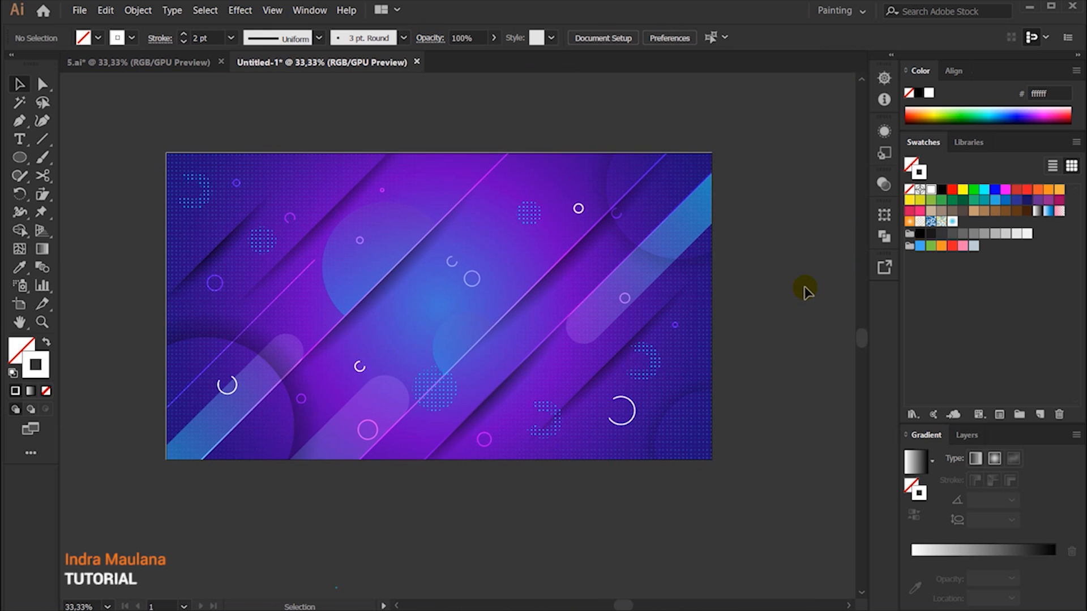
scroll(495, 507, up, 1)
drag(517, 487, 527, 517)
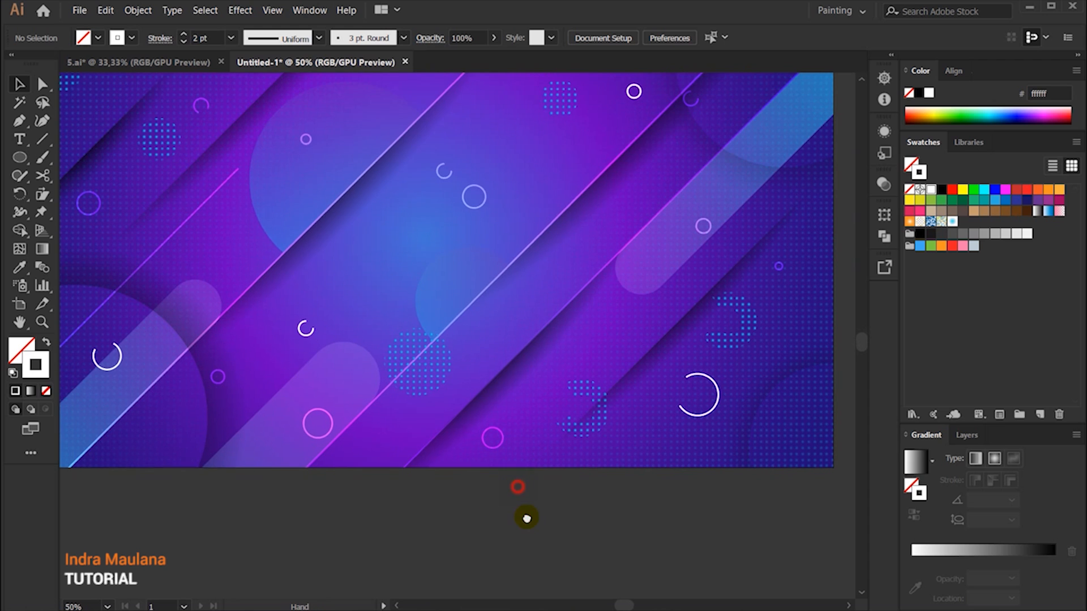
scroll(528, 515, down, 1)
drag(751, 293, 743, 266)
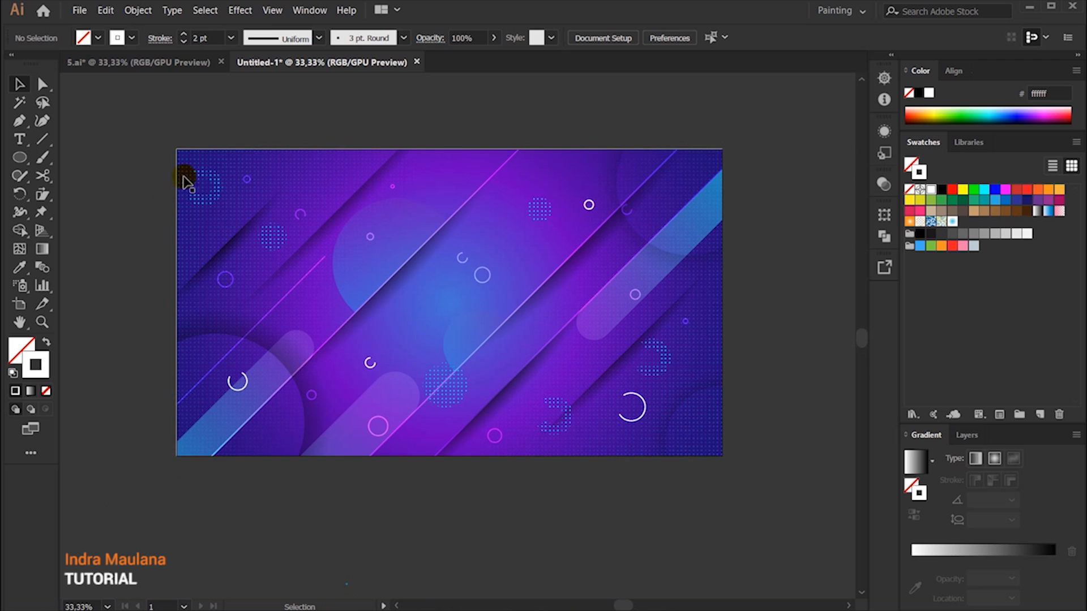
scroll(611, 504, down, 1)
key(ctrl+y)
key(ctrl+y)
scroll(610, 504, up, 1)
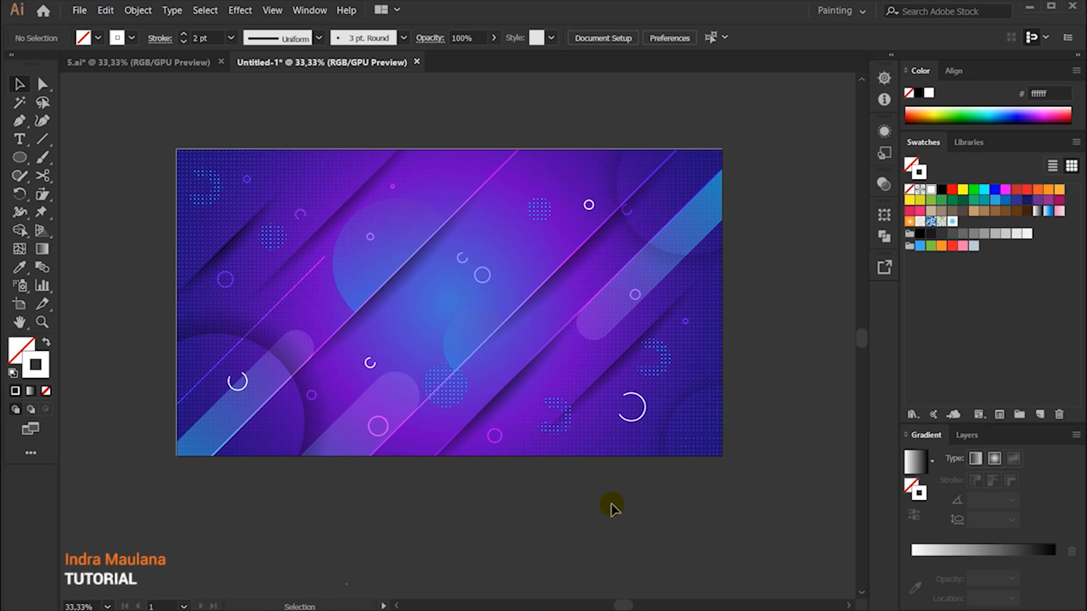